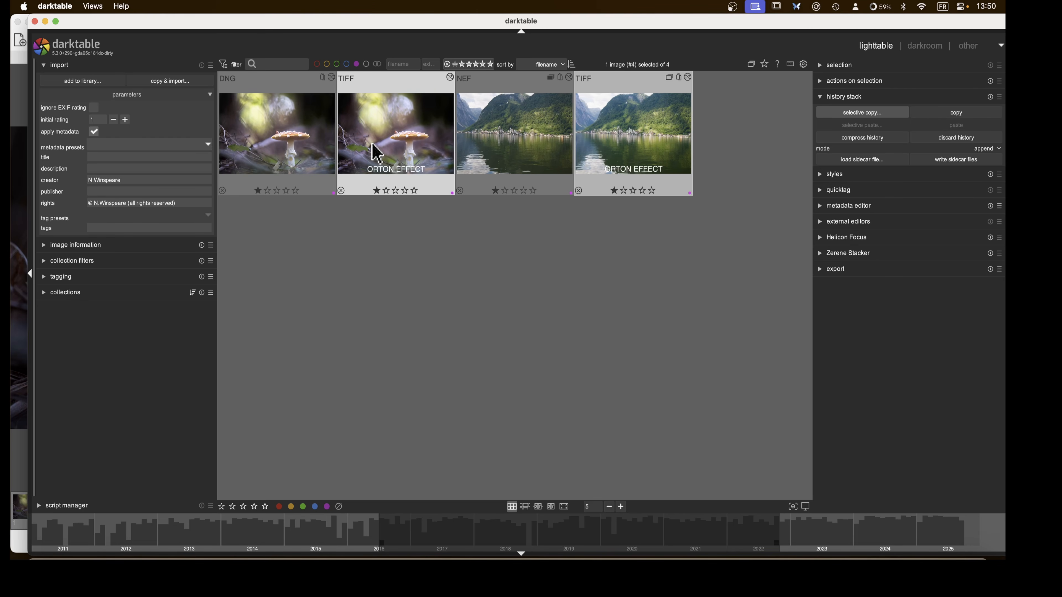
- Compare the original mushroom DNG with its Orton effect TIFF version in full preview, alternating between them several times
{"action": "left_click", "coordinate": [266, 135]}
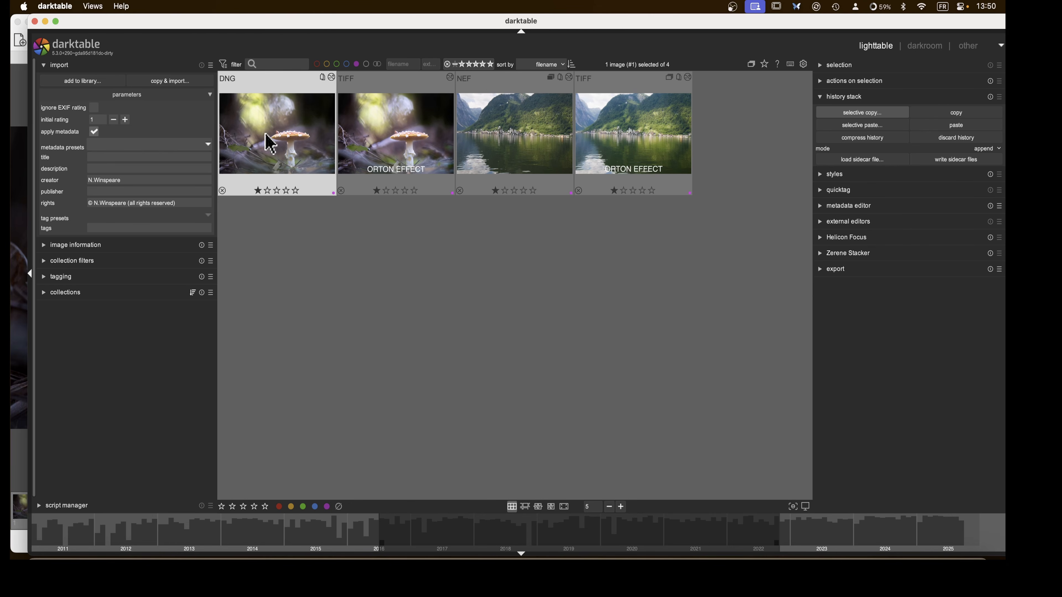
{"action": "left_click", "coordinate": [492, 138]}
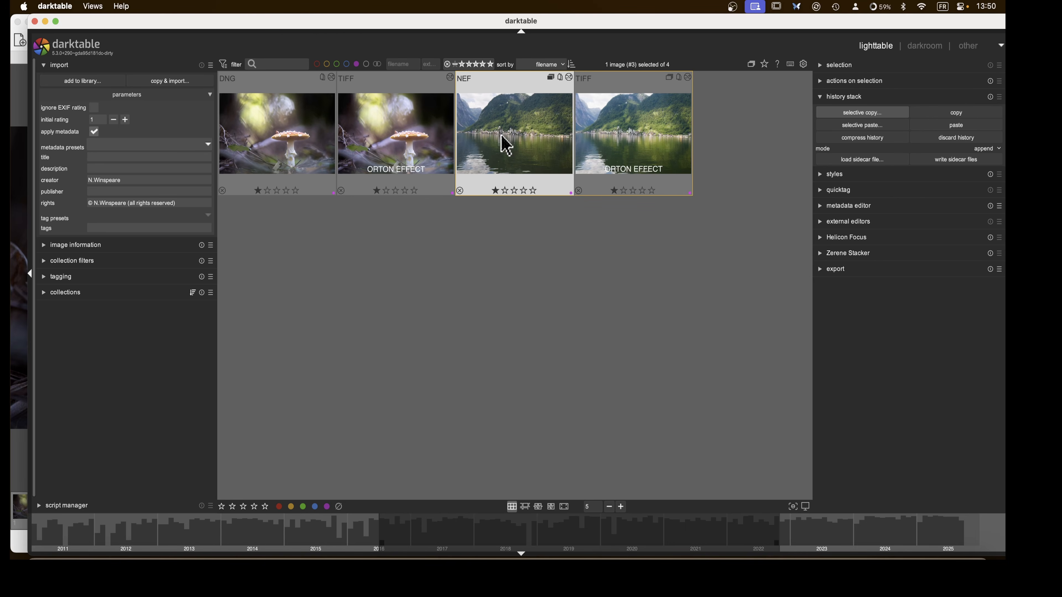
{"action": "left_click", "coordinate": [305, 150]}
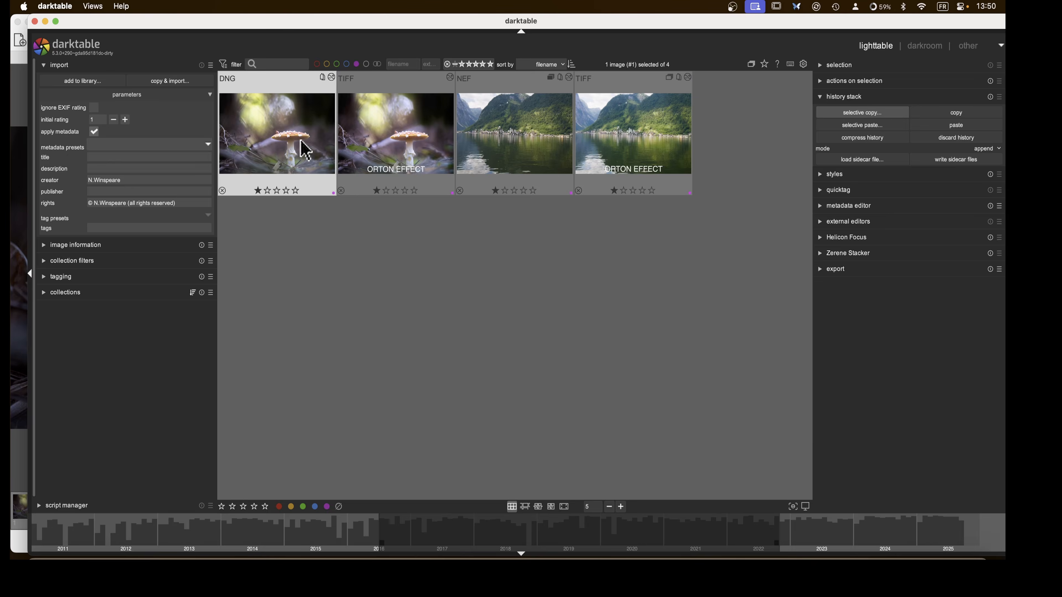
{"action": "key", "text": "w"}
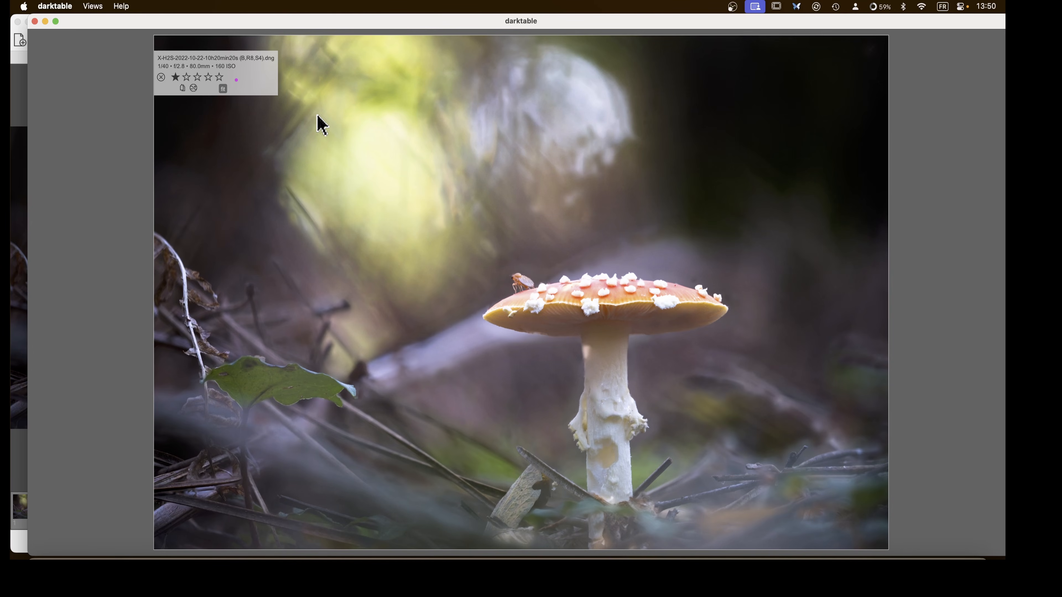
{"action": "key", "text": "Right"}
{"action": "key", "text": "Left"}
{"action": "key", "text": "Right"}
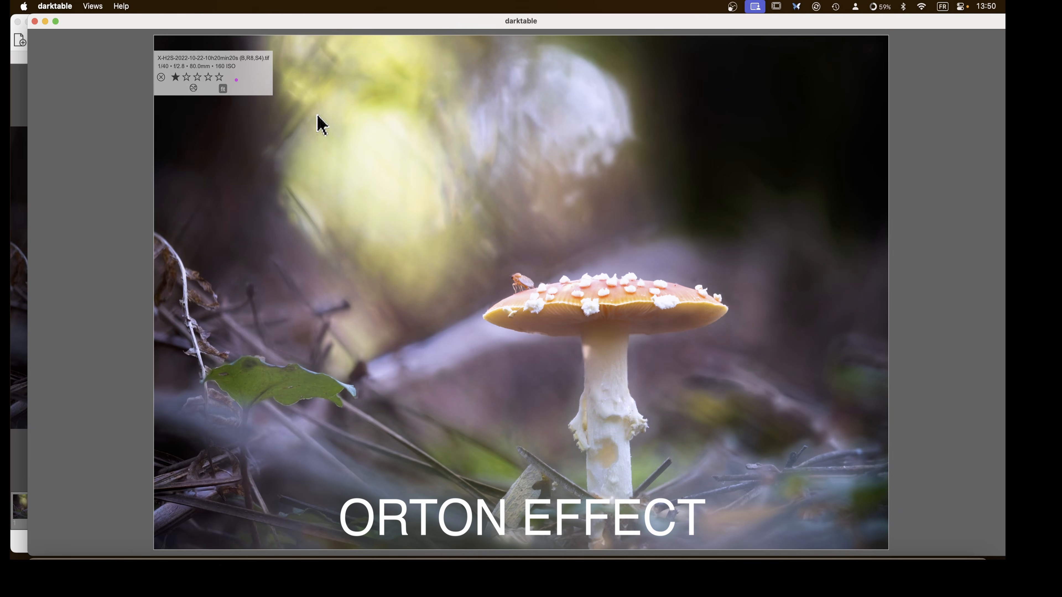
{"action": "key", "text": "Left"}
{"action": "key", "text": "Right"}
{"action": "key", "text": "Left"}
{"action": "key", "text": "Right"}
{"action": "key", "text": "Left"}
{"action": "key", "text": "Right"}
- Compare the original lake NEF with its Orton effect TIFF version in full preview
{"action": "key", "text": "Right"}
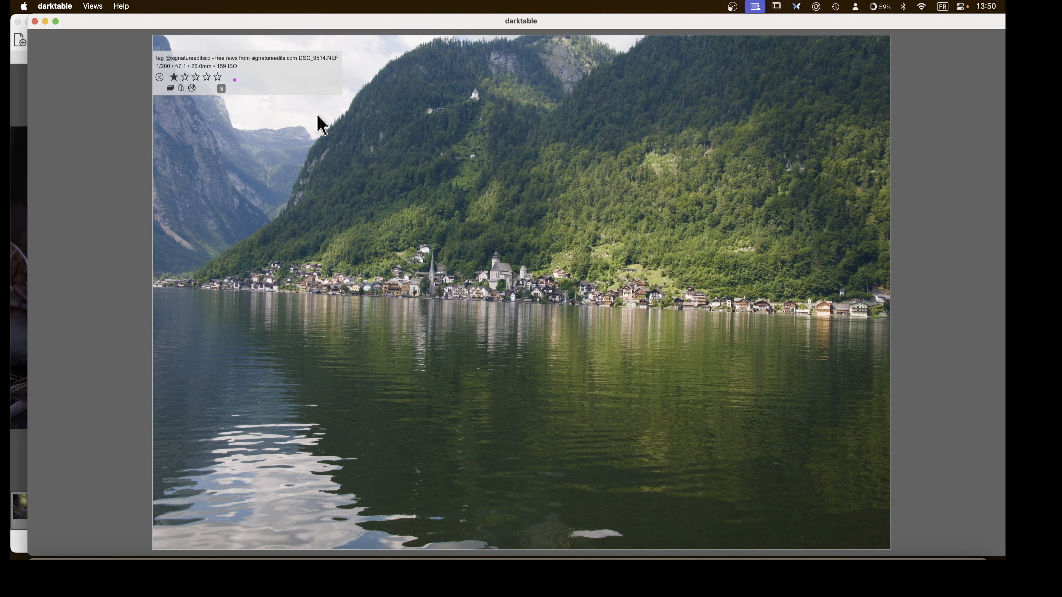
{"action": "key", "text": "Right"}
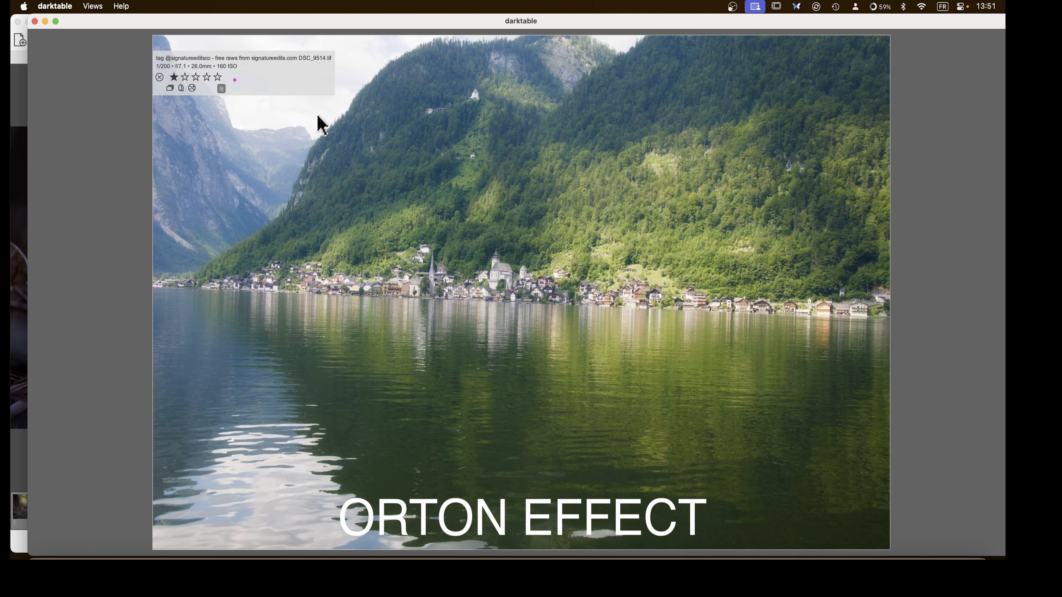
{"action": "key", "text": "Left"}
{"action": "key", "text": "Right"}
{"action": "key", "text": "Left"}
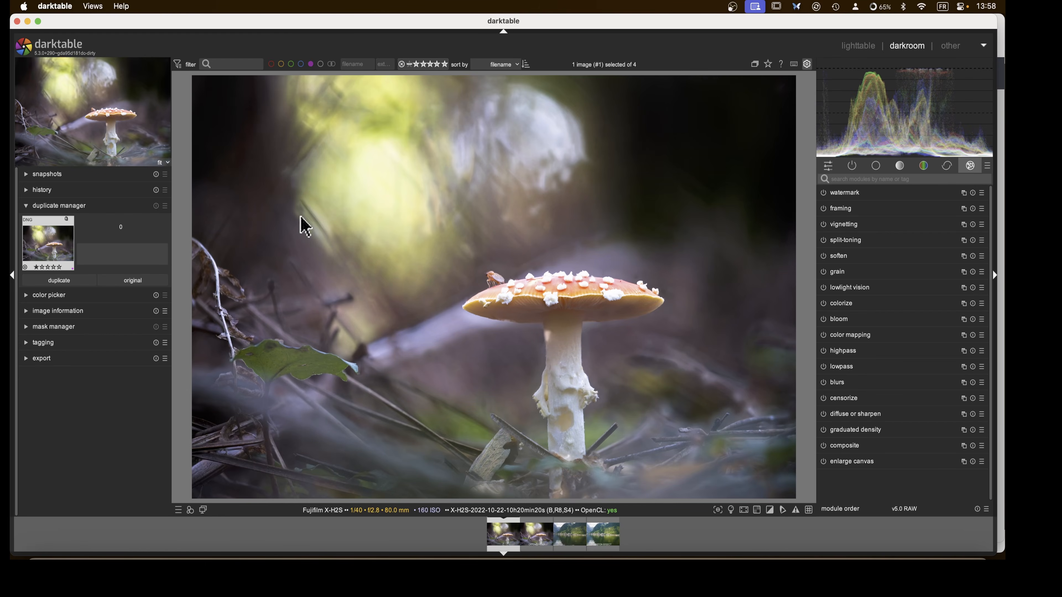
- Duplicate the mushroom photo, naming the new version "Soften" and the first version "Original"
{"action": "left_click", "coordinate": [79, 281]}
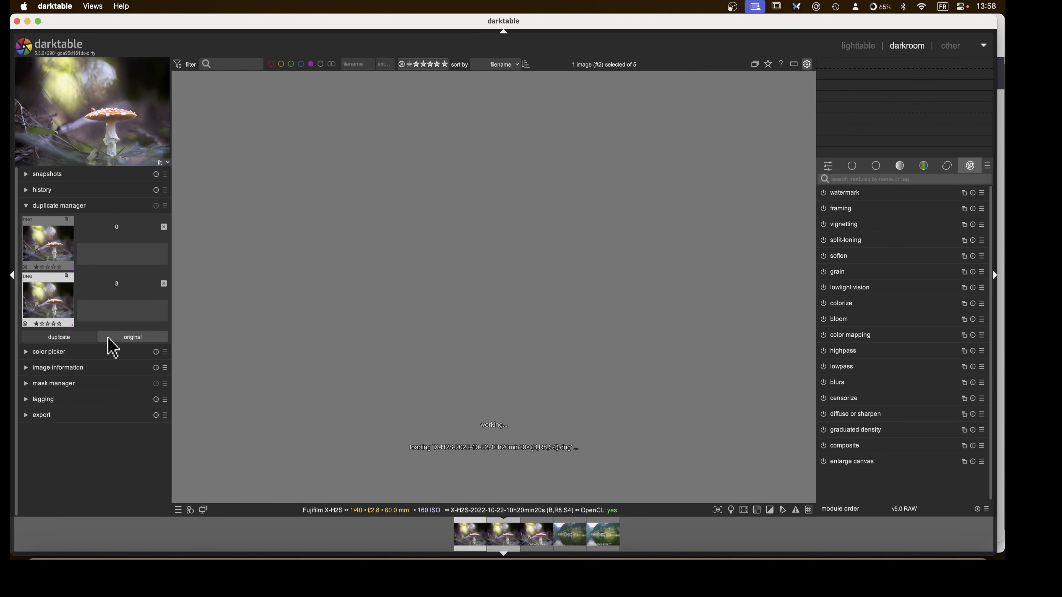
{"action": "left_click", "coordinate": [142, 310]}
{"action": "type", "text": "So"}
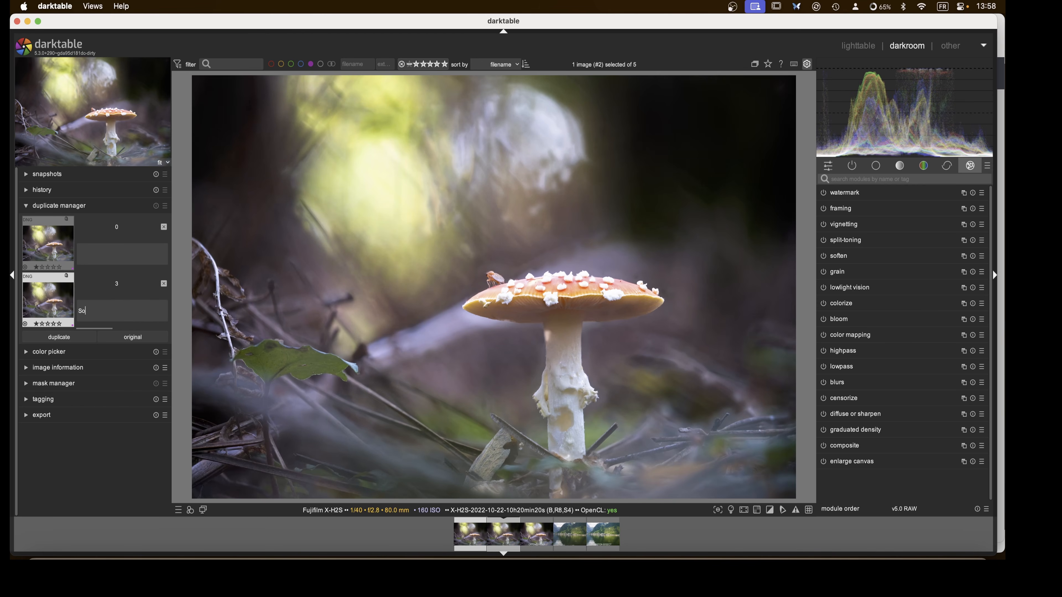
{"action": "type", "text": "ften"}
{"action": "left_click", "coordinate": [124, 249]}
{"action": "type", "text": "Original"}
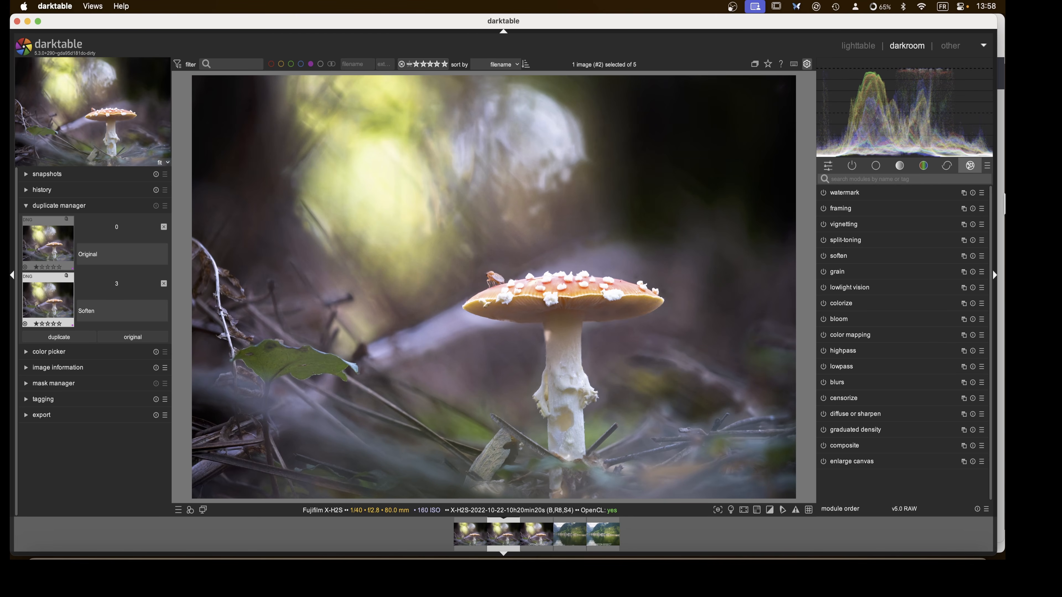
- Apply the "Version" watermark preset to the Soften duplicate and change the watermark text to "Soften module"
{"action": "left_click", "coordinate": [982, 192]}
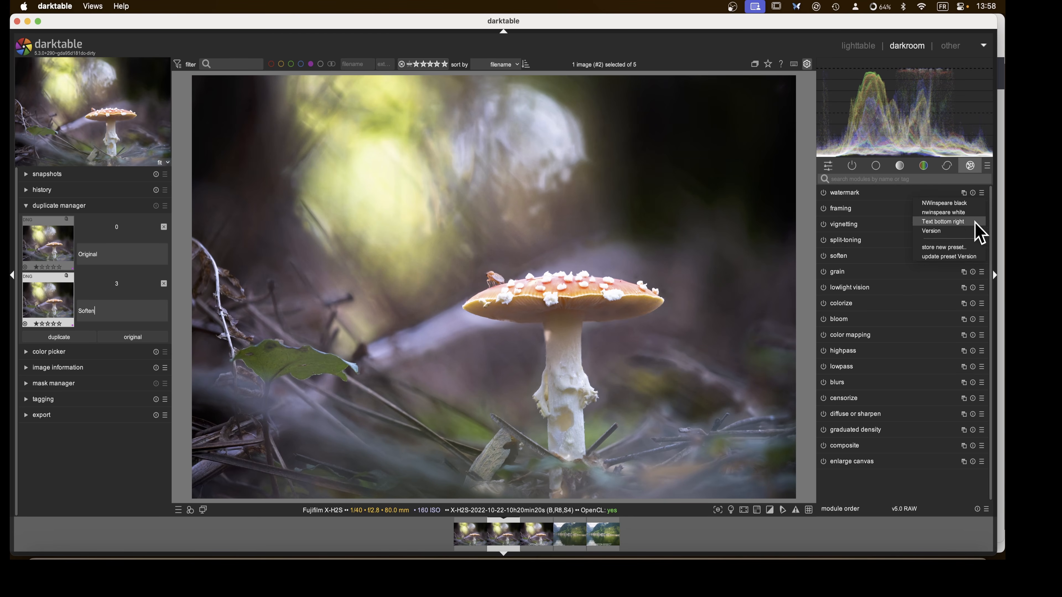
{"action": "left_click", "coordinate": [966, 232]}
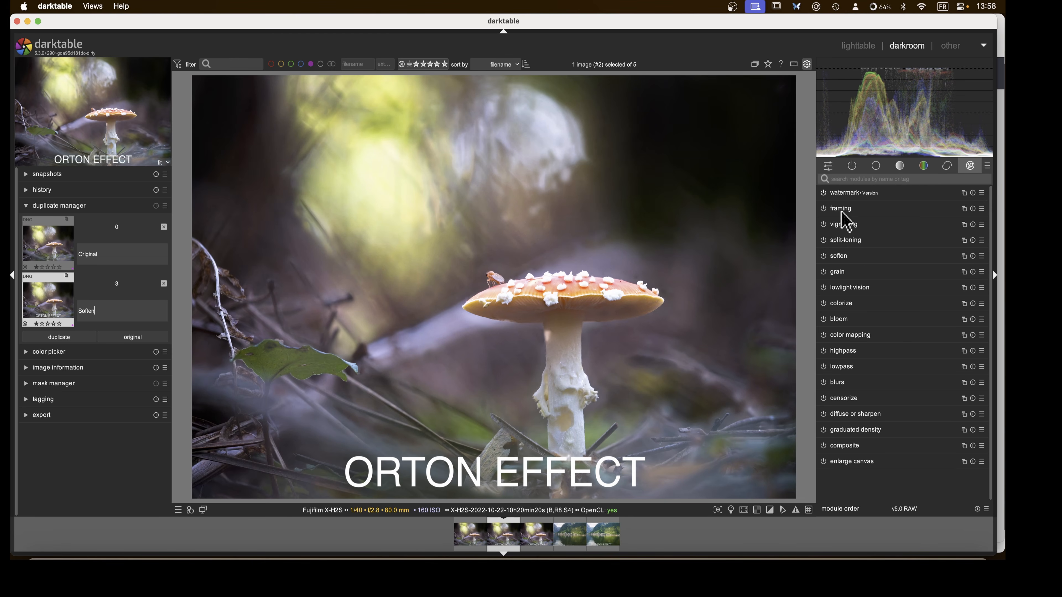
{"action": "left_click", "coordinate": [846, 194]}
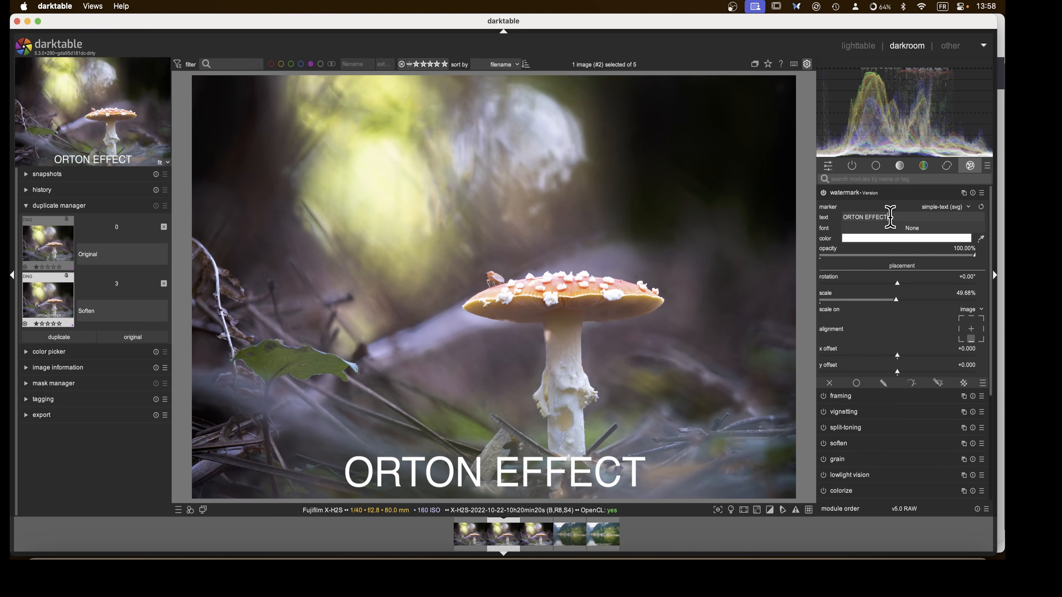
{"action": "left_click_drag", "start_coordinate": [889, 219], "coordinate": [822, 218]}
{"action": "type", "text": "Soften"}
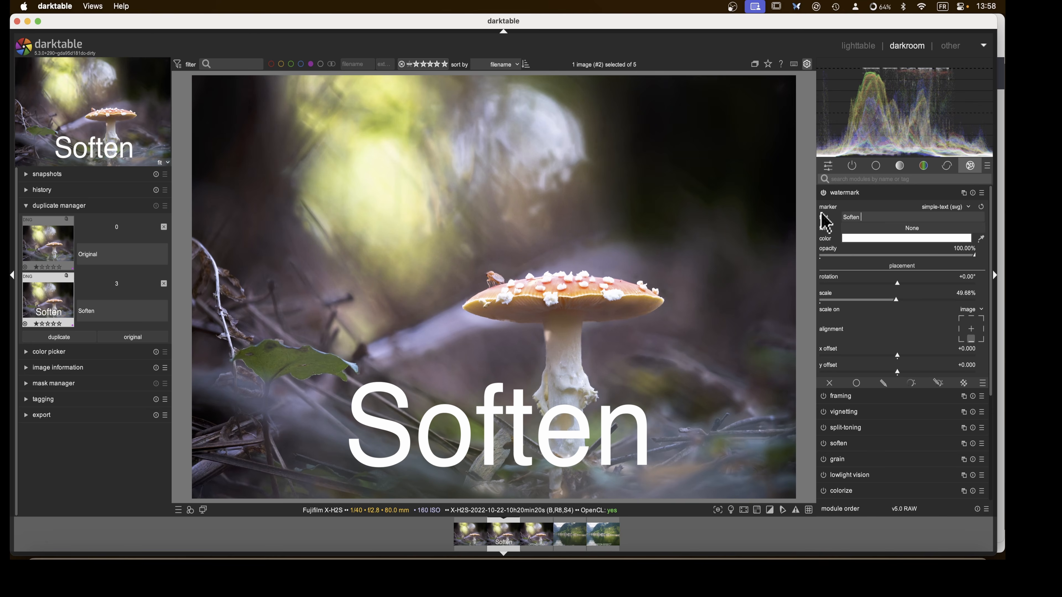
{"action": "type", "text": " module"}
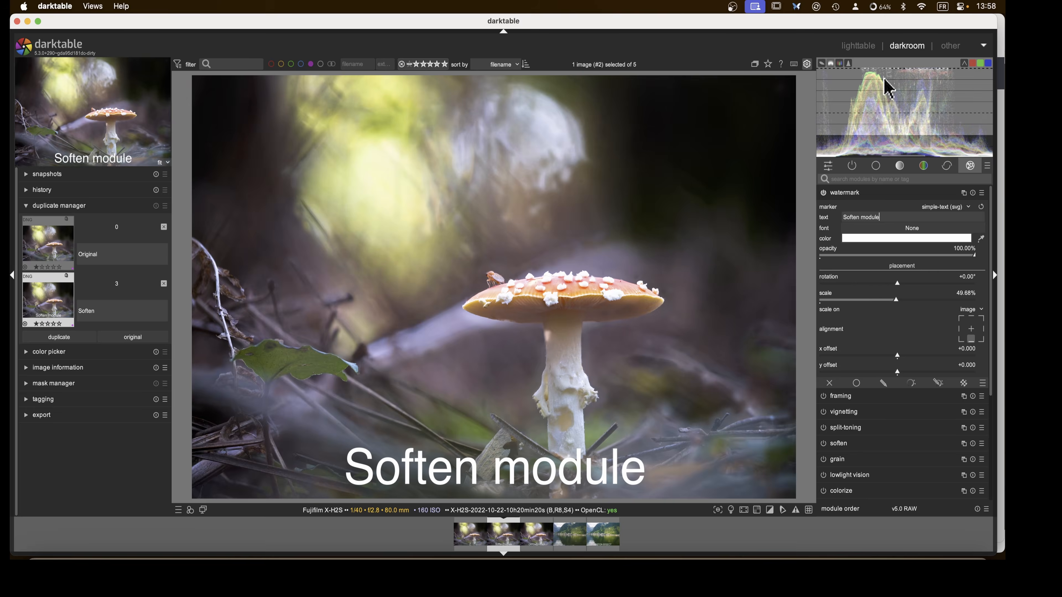
{"action": "left_click", "coordinate": [855, 193]}
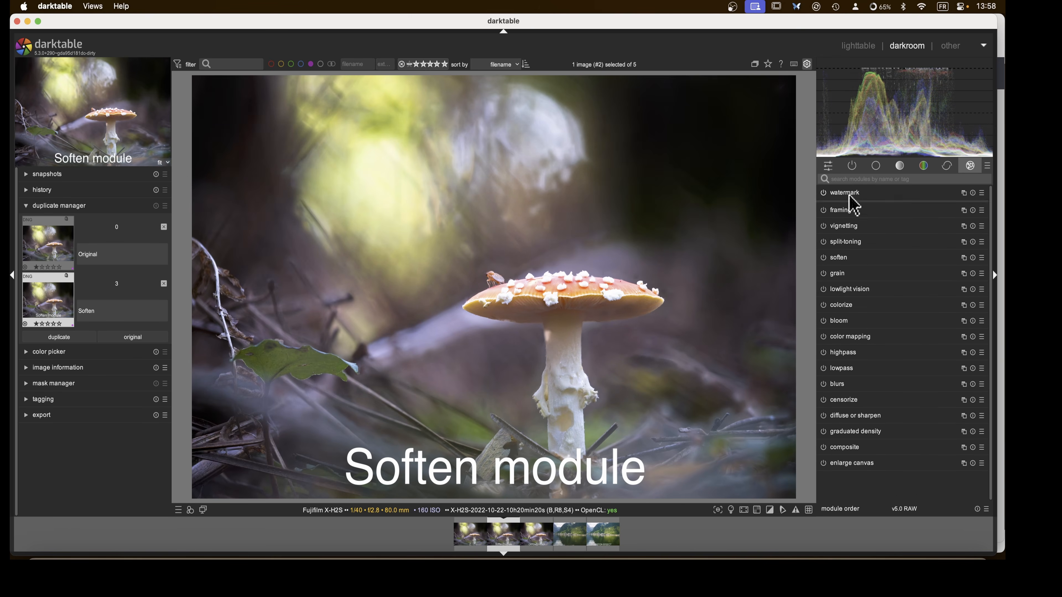
- Enable the soften module and set its size to 14.29%, brightness to +0.14 EV and mix to 52.16%
{"action": "left_click", "coordinate": [852, 165]}
{"action": "left_click", "coordinate": [857, 179]}
{"action": "type", "text": "soften"}
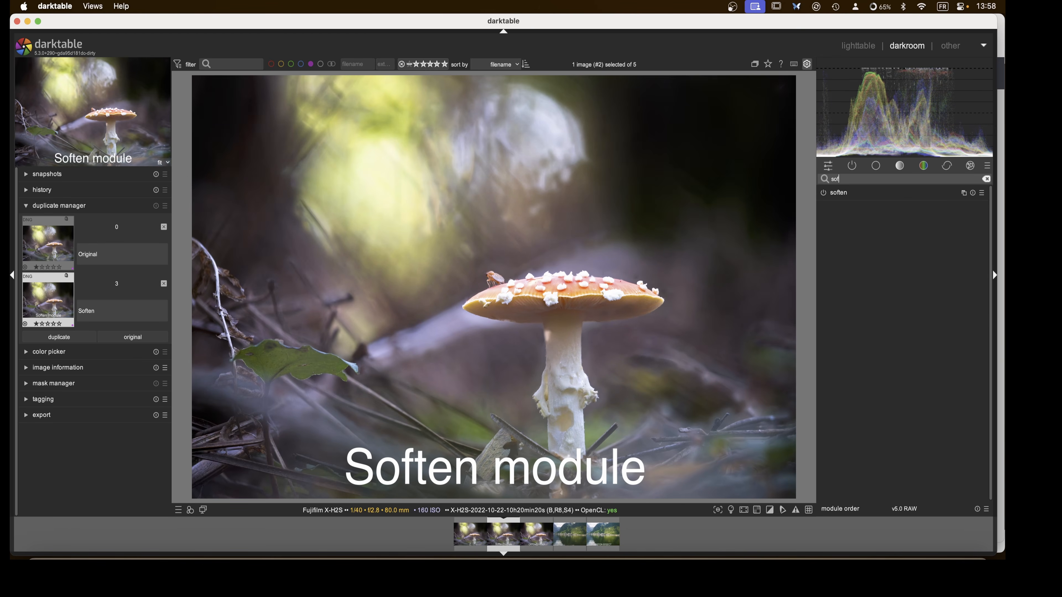
{"action": "left_click", "coordinate": [821, 192]}
{"action": "left_click", "coordinate": [841, 194]}
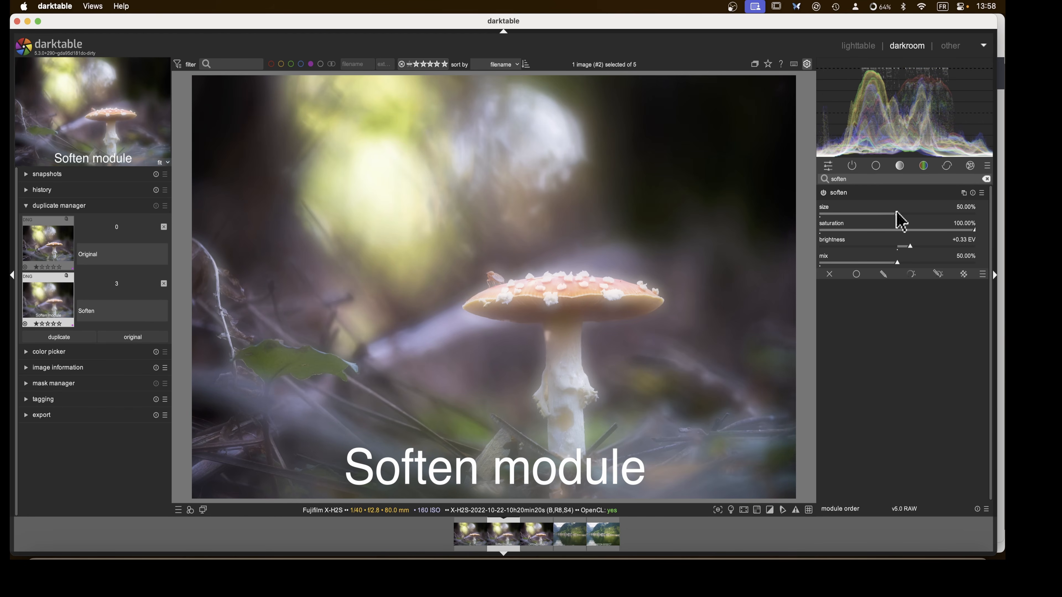
{"action": "left_click_drag", "start_coordinate": [896, 213], "coordinate": [842, 217]}
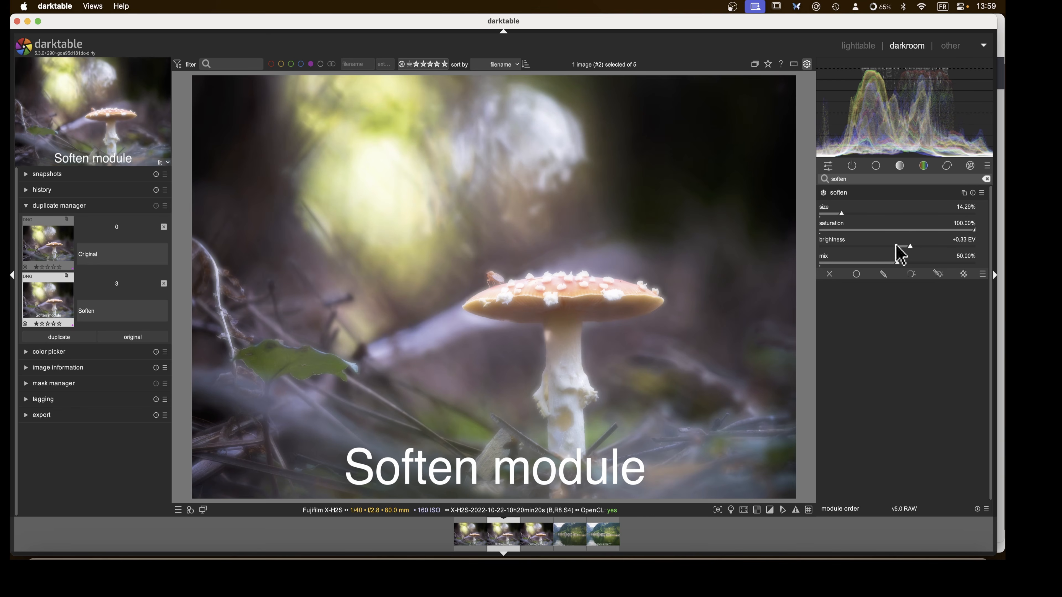
{"action": "mouse_move", "coordinate": [907, 246]}
{"action": "left_mouse_down"}
{"action": "mouse_move", "coordinate": [880, 246]}
{"action": "mouse_move", "coordinate": [920, 246]}
{"action": "mouse_move", "coordinate": [882, 247]}
{"action": "mouse_move", "coordinate": [910, 247]}
{"action": "mouse_move", "coordinate": [901, 266]}
{"action": "mouse_move", "coordinate": [844, 266]}
{"action": "mouse_move", "coordinate": [960, 276]}
{"action": "mouse_move", "coordinate": [887, 279]}
{"action": "mouse_move", "coordinate": [931, 275]}
{"action": "mouse_move", "coordinate": [862, 268]}
{"action": "mouse_move", "coordinate": [927, 269]}
{"action": "mouse_move", "coordinate": [880, 262]}
{"action": "mouse_move", "coordinate": [900, 264]}
{"action": "left_mouse_up"}
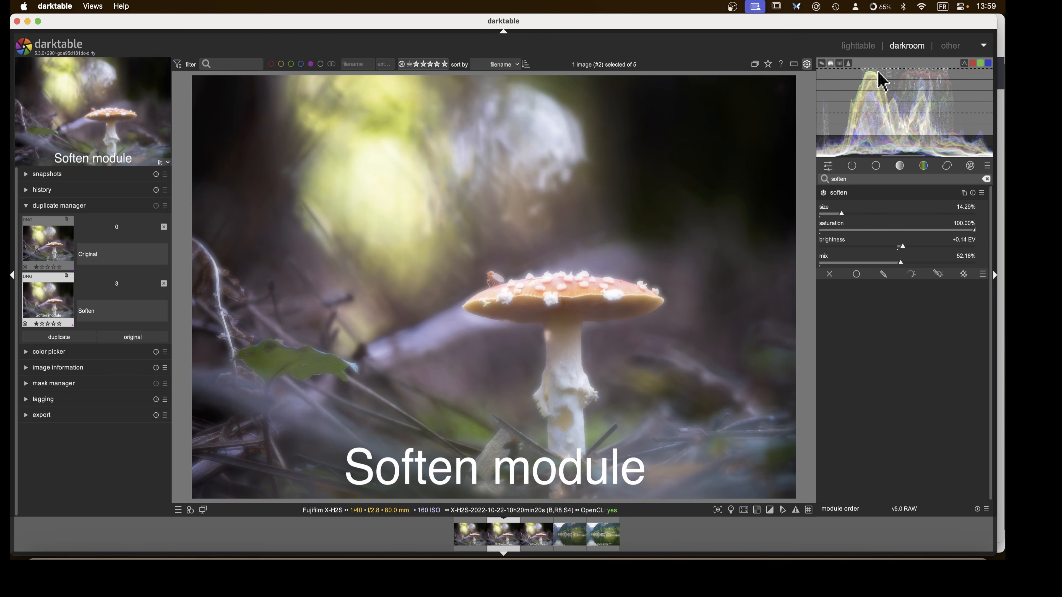
- Return to the lighttable and compare the original mushroom photo with the softened duplicate in full preview
{"action": "left_click", "coordinate": [856, 45]}
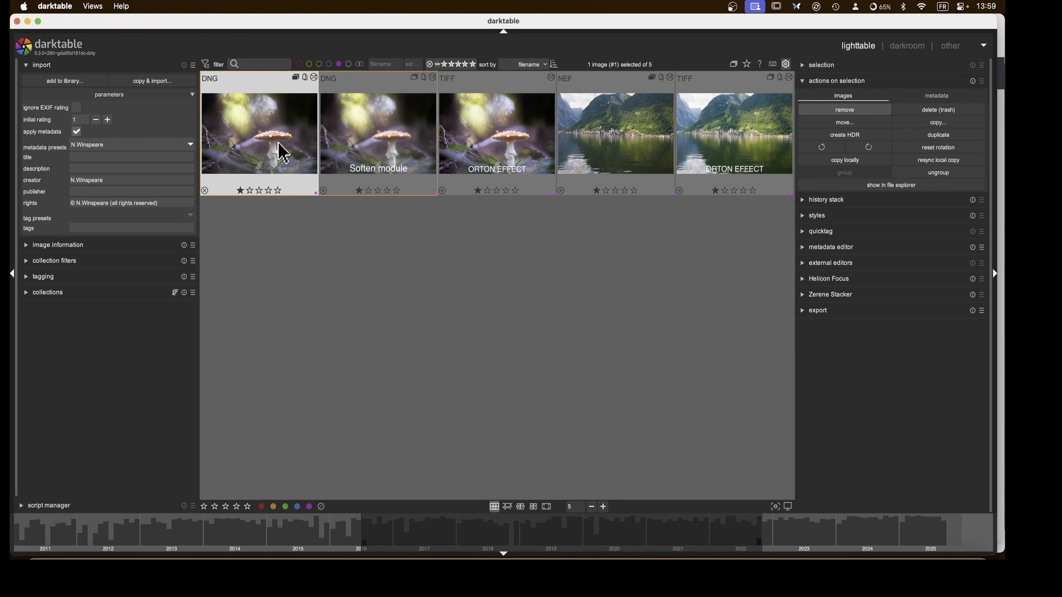
{"action": "key", "text": "w"}
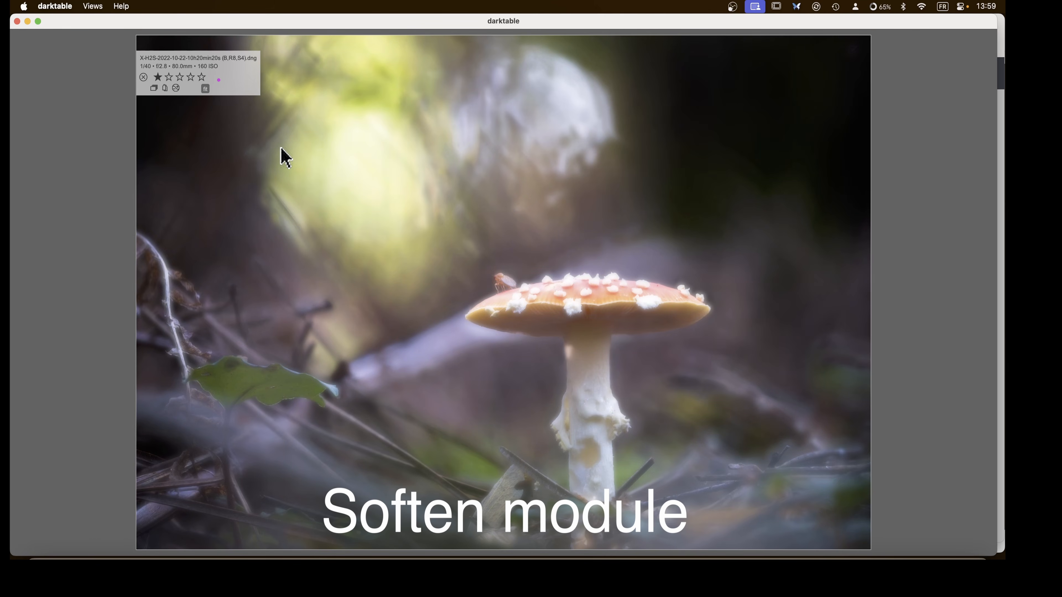
{"action": "key", "text": "Right"}
{"action": "key", "text": "Left"}
{"action": "key", "text": "Right"}
{"action": "key", "text": "Left"}
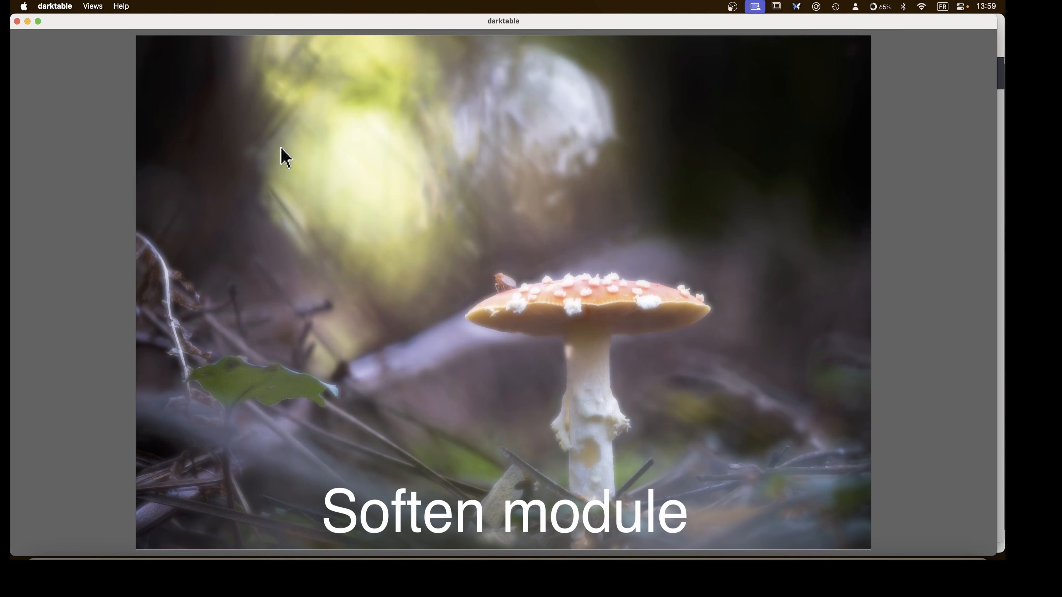
{"action": "mouse_move", "coordinate": [290, 133]}
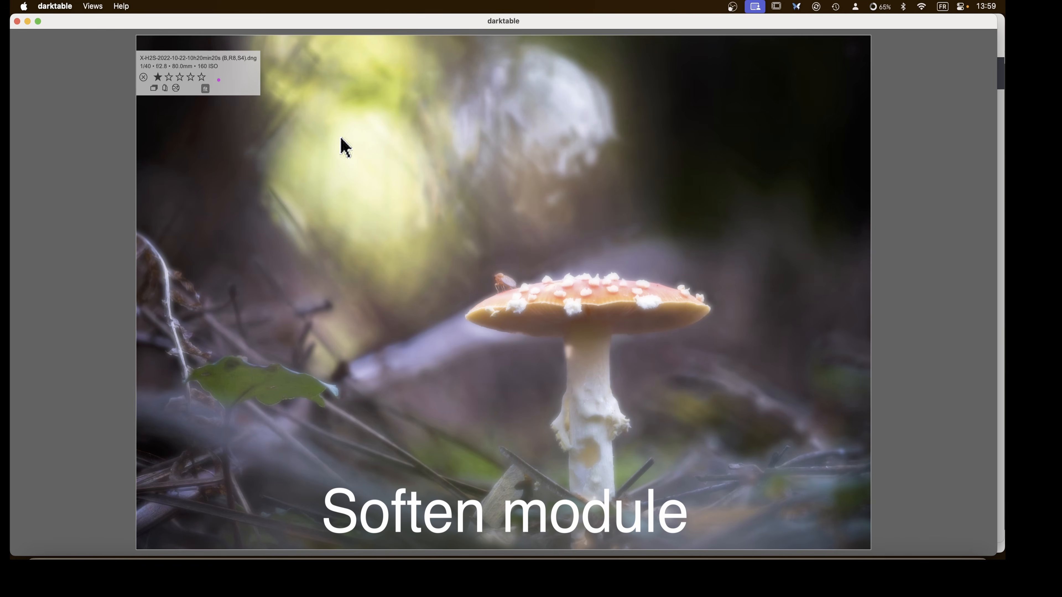
{"action": "key", "text": "w"}
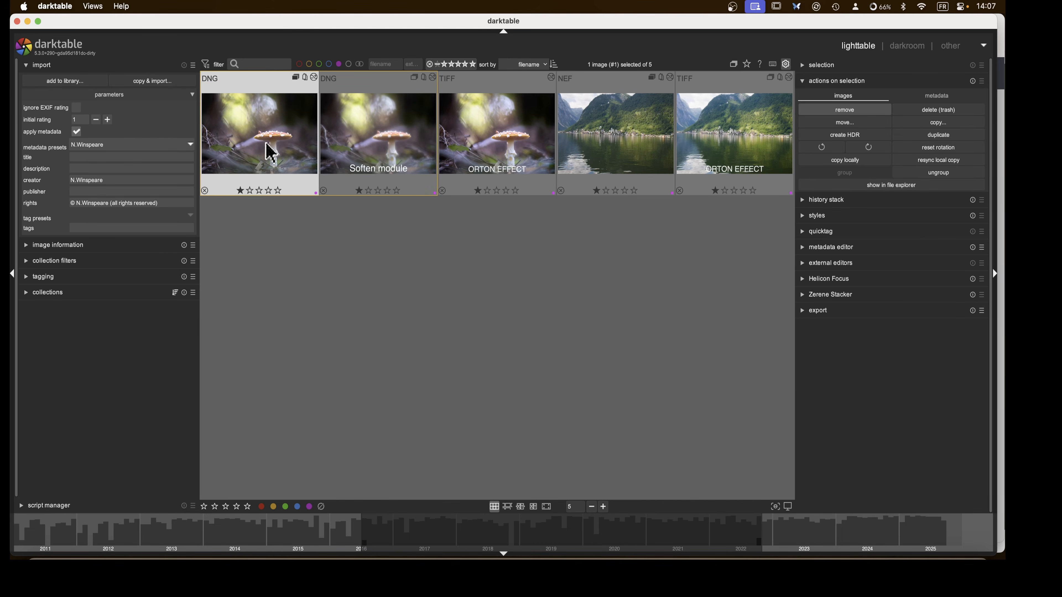
- Open the original mushroom DNG in the darkroom and create another duplicate of it
{"action": "double_click", "coordinate": [268, 153]}
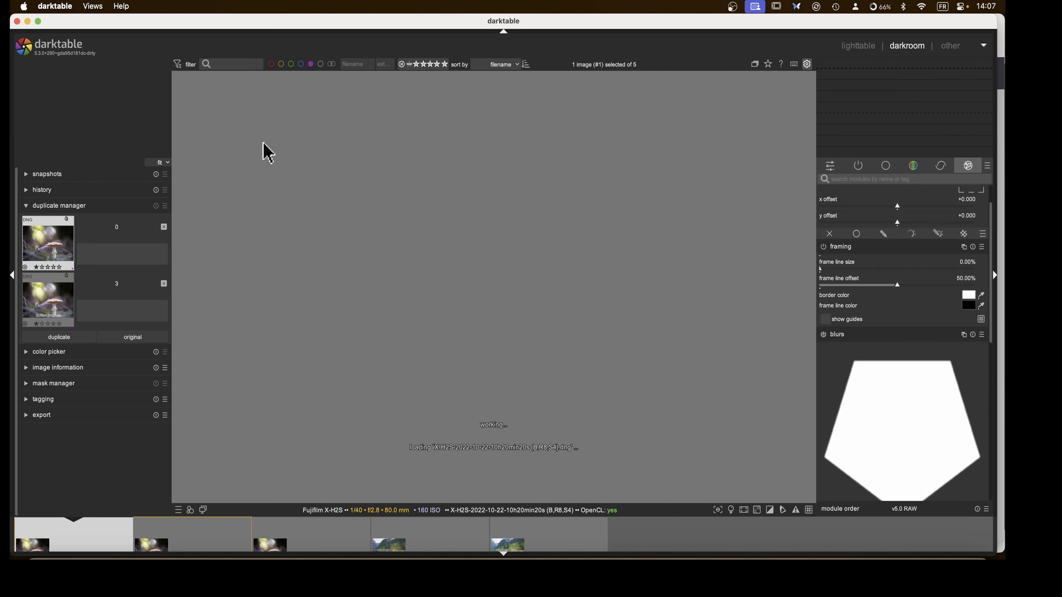
{"action": "left_click", "coordinate": [53, 339]}
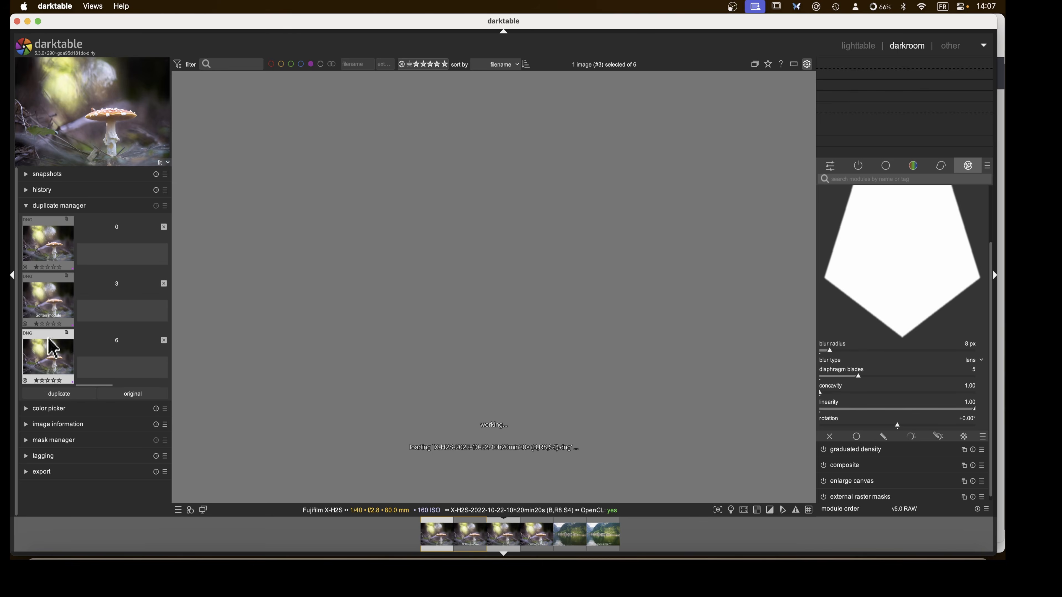
{"action": "left_click", "coordinate": [124, 310]}
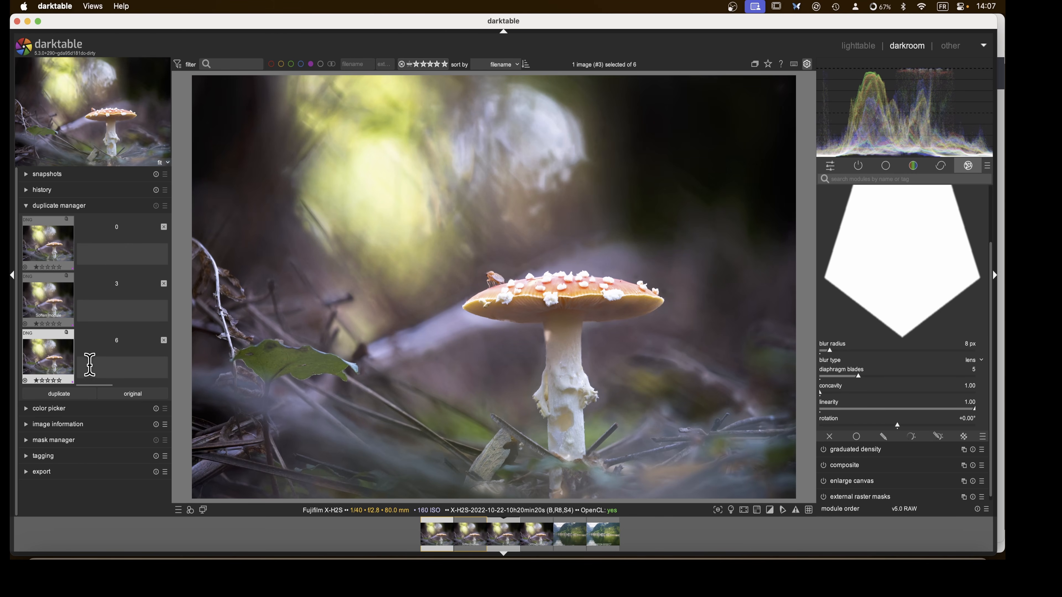
- Apply the "Version" watermark preset to the new duplicate and change the watermark text to "Blur module"
{"action": "left_click", "coordinate": [967, 168]}
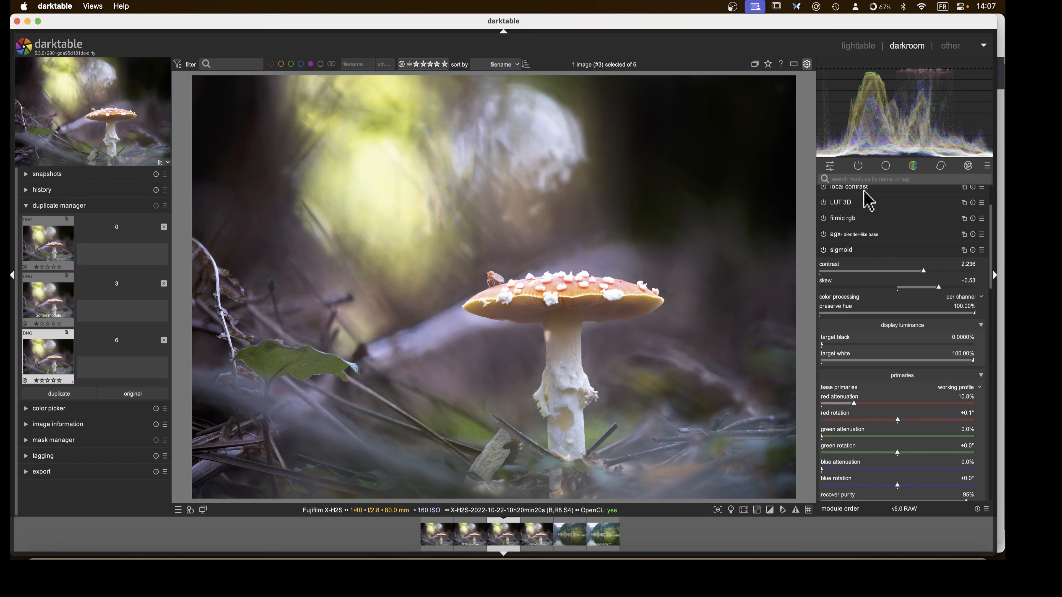
{"action": "scroll", "coordinate": [870, 207], "scroll_direction": "up", "scroll_amount": 3}
{"action": "left_click", "coordinate": [982, 193]}
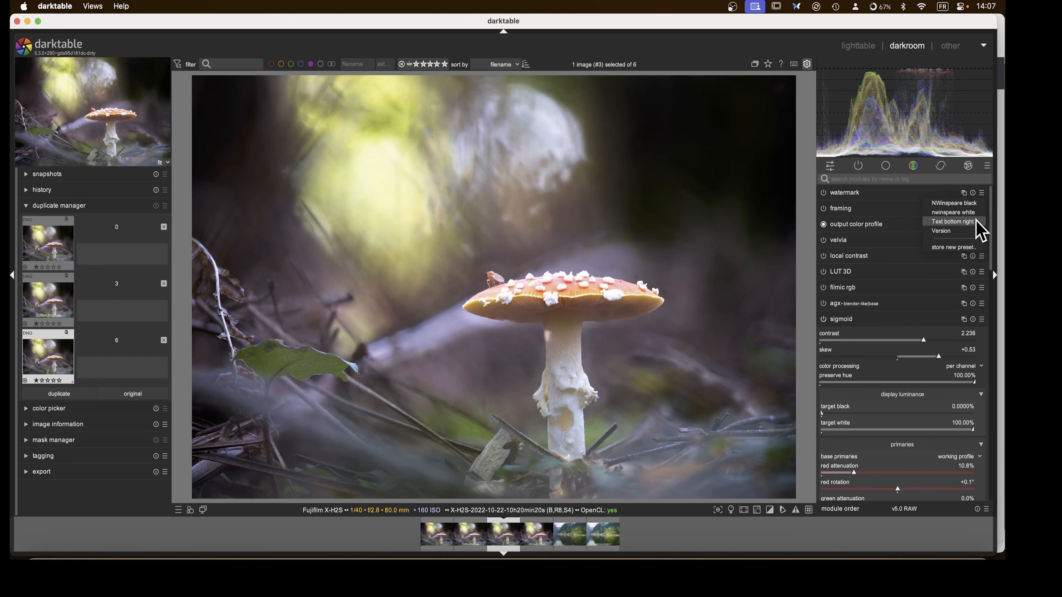
{"action": "left_click", "coordinate": [960, 232]}
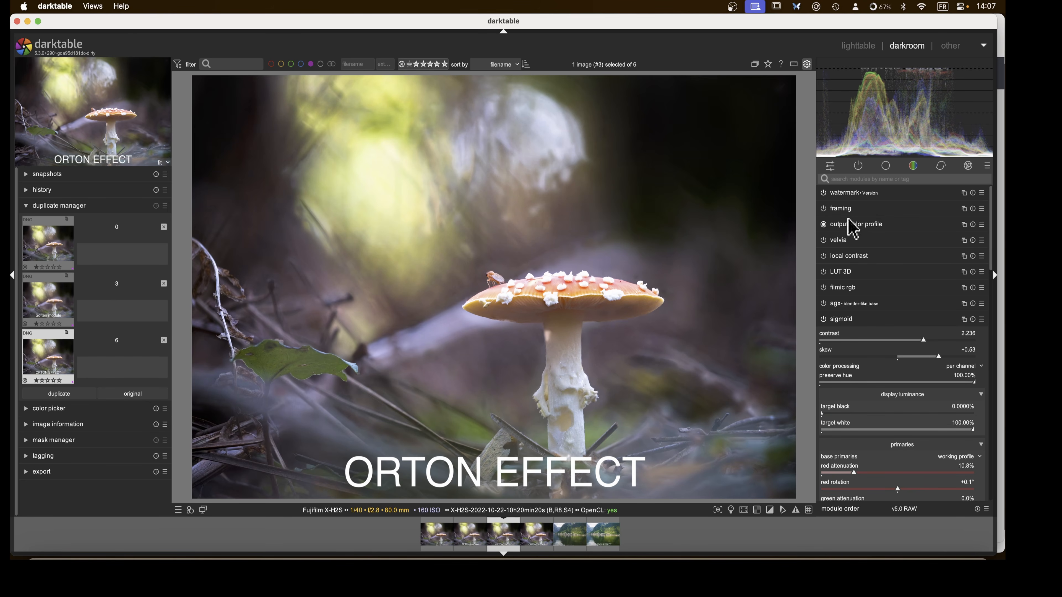
{"action": "left_click", "coordinate": [855, 194]}
{"action": "left_click_drag", "start_coordinate": [892, 218], "coordinate": [828, 216]}
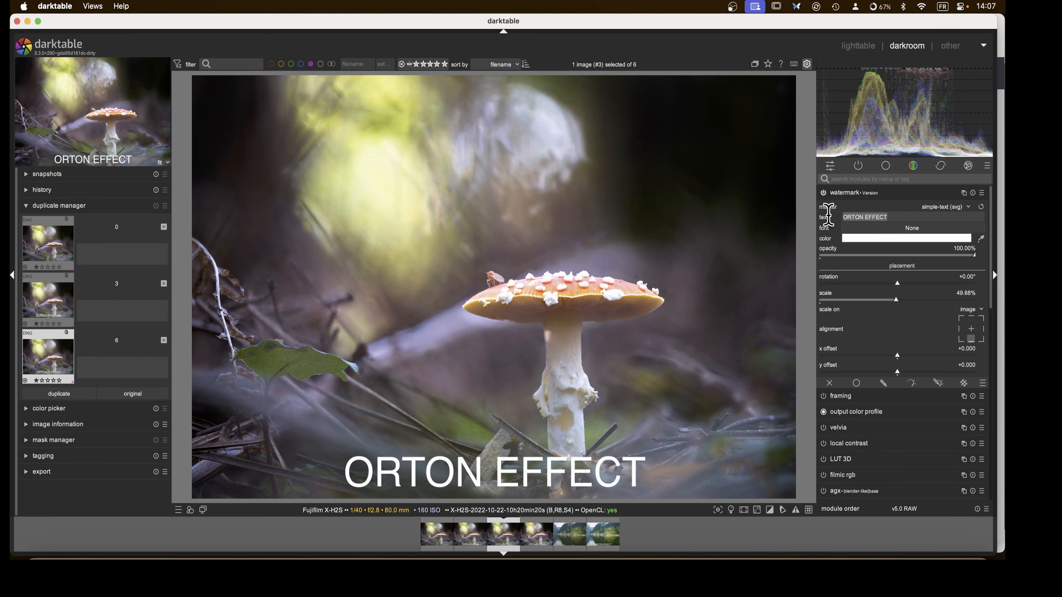
{"action": "type", "text": "Blur mo"}
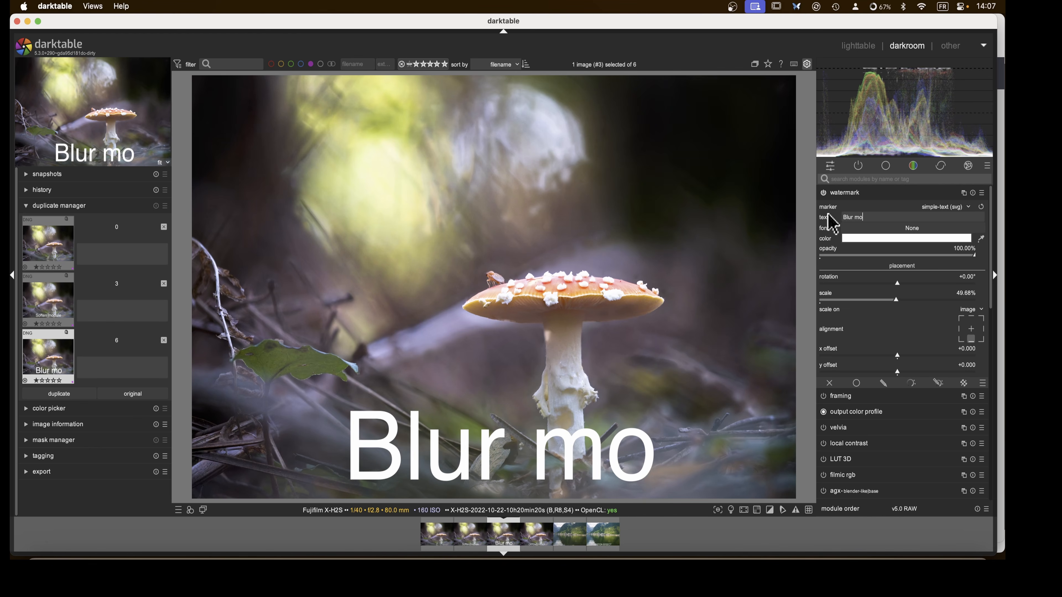
{"action": "type", "text": "dule"}
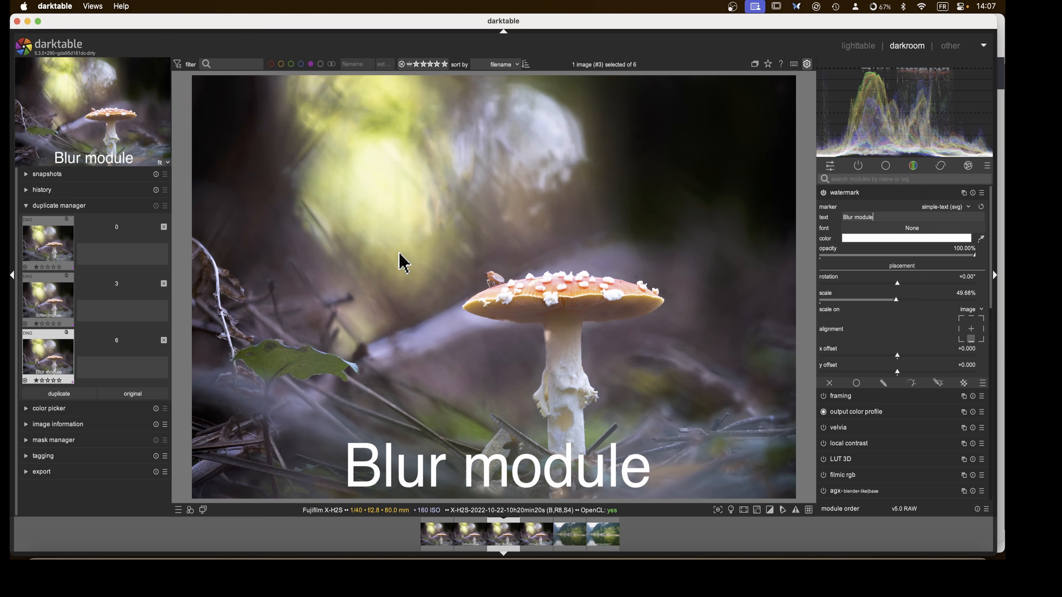
- Enable the blurs module on the duplicate, with blur type gaussian and a blur radius of 21 px
{"action": "scroll", "coordinate": [857, 205], "scroll_direction": "down", "scroll_amount": 4}
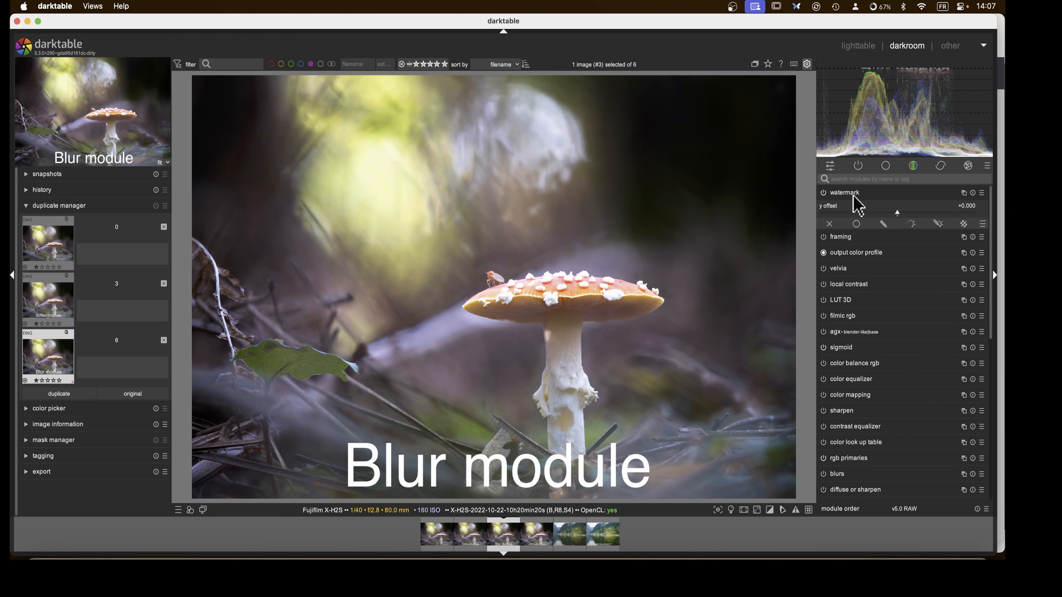
{"action": "scroll", "coordinate": [857, 205], "scroll_direction": "down", "scroll_amount": 1}
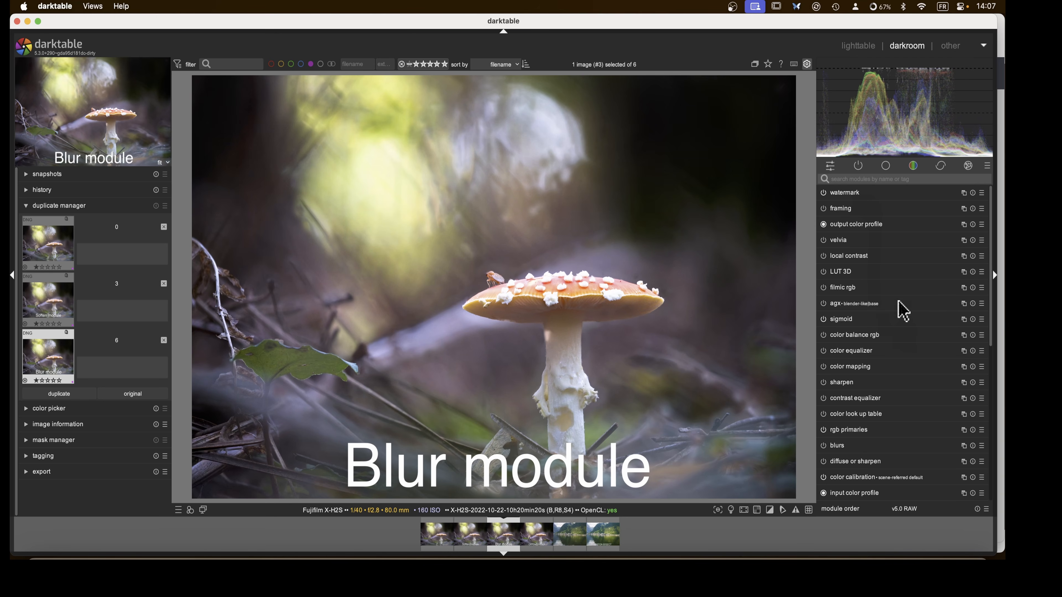
{"action": "left_click", "coordinate": [940, 167]}
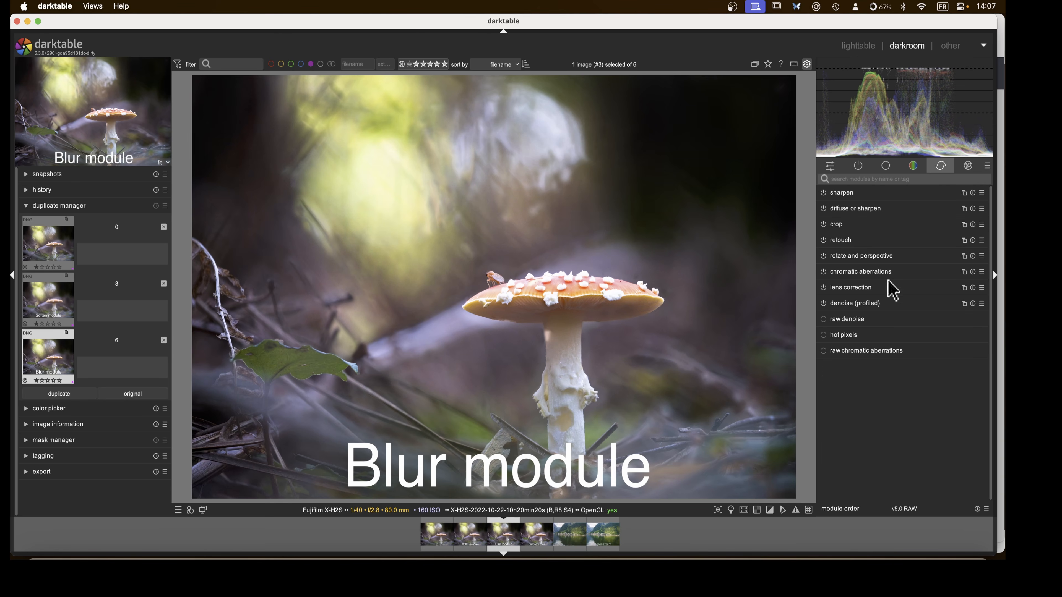
{"action": "left_click", "coordinate": [965, 166]}
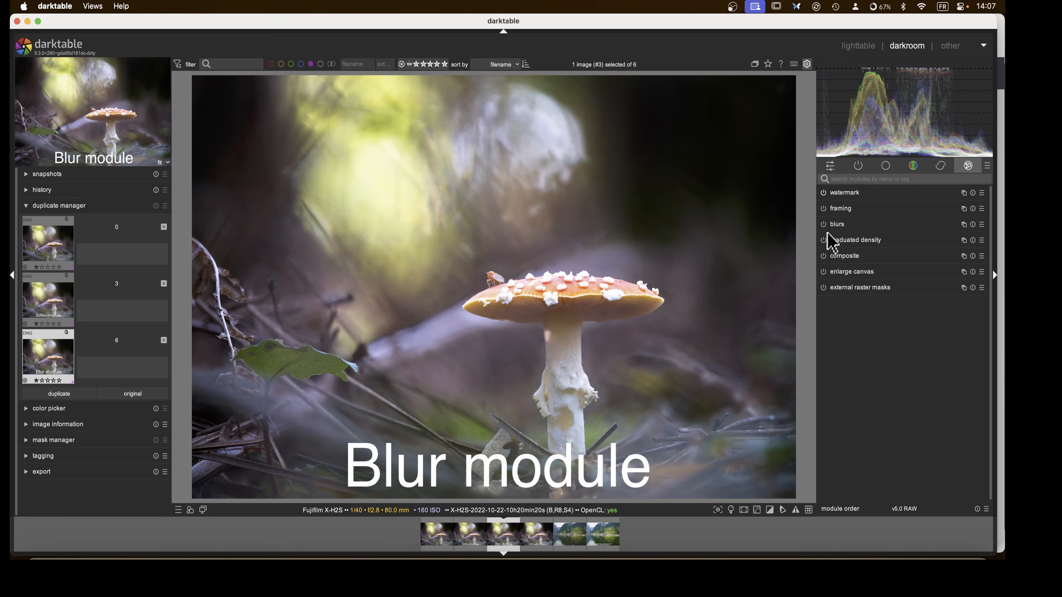
{"action": "left_click", "coordinate": [850, 226]}
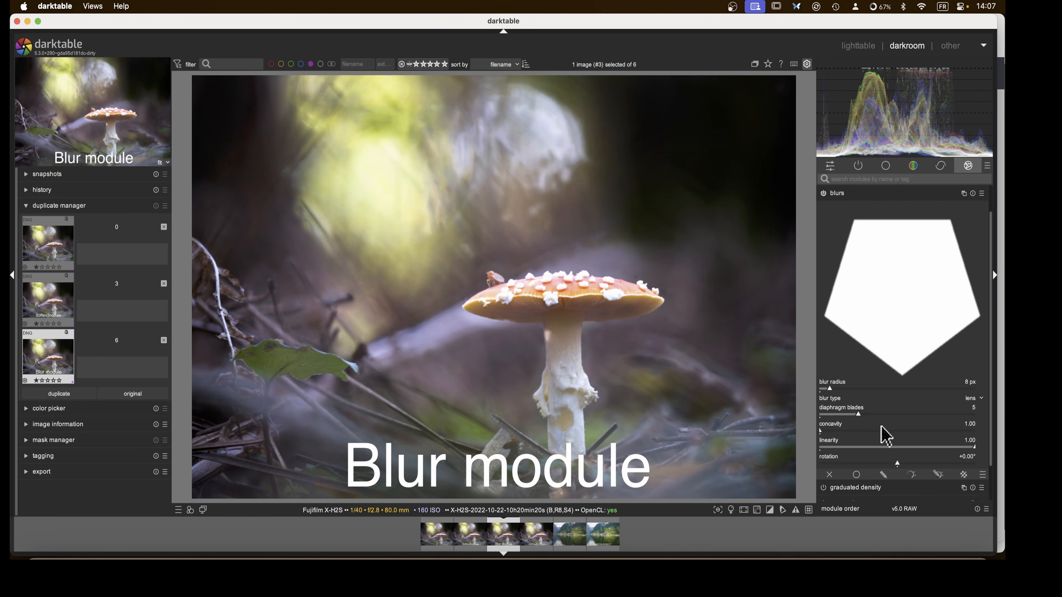
{"action": "left_click", "coordinate": [973, 402]}
{"action": "left_click", "coordinate": [967, 415]}
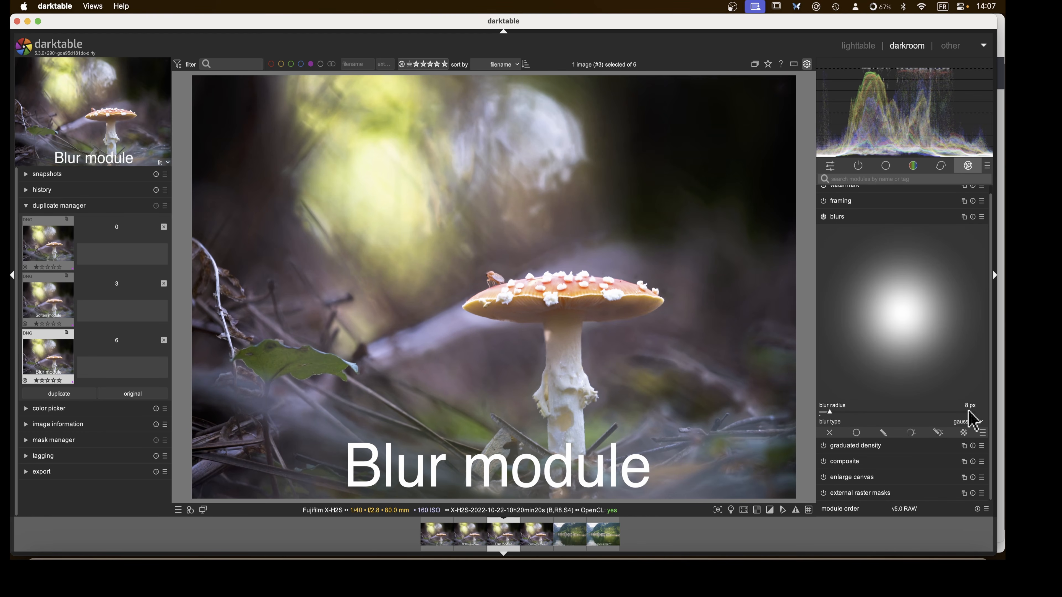
{"action": "mouse_move", "coordinate": [843, 414]}
{"action": "left_mouse_down"}
{"action": "mouse_move", "coordinate": [888, 414]}
{"action": "mouse_move", "coordinate": [864, 413]}
{"action": "left_mouse_up"}
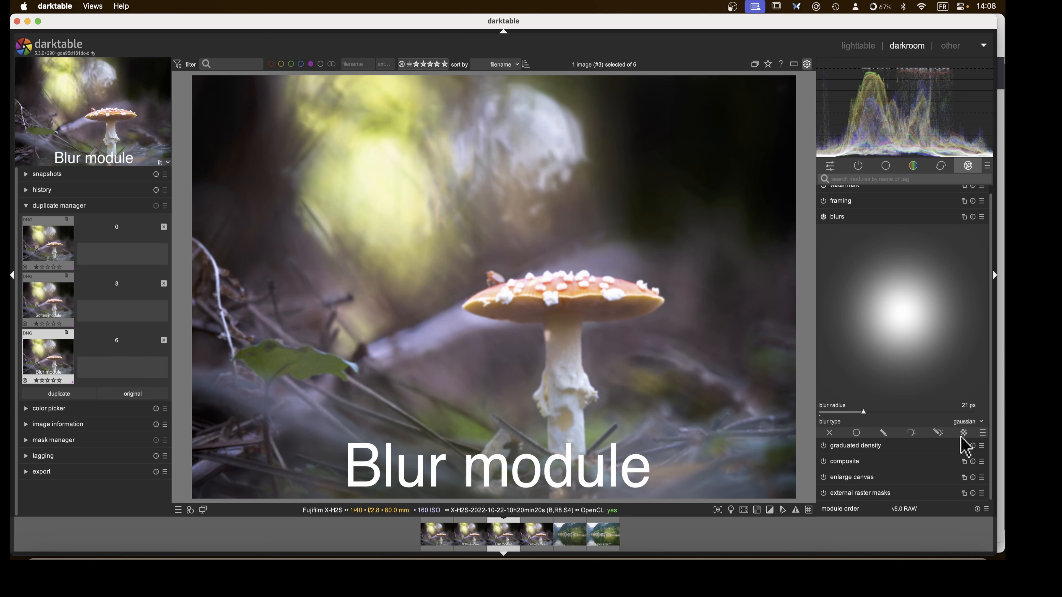
- Blend the blurs module uniformly in multiply mode, with fulcrum +1.465 EV and opacity 70%
{"action": "left_click", "coordinate": [858, 433]}
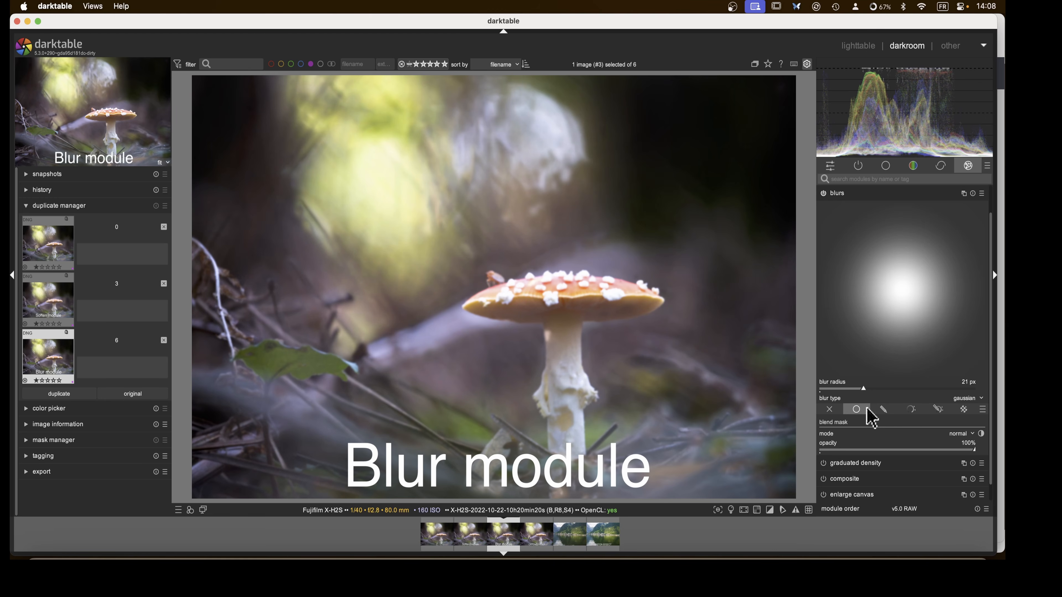
{"action": "scroll", "coordinate": [855, 416], "scroll_direction": "down", "scroll_amount": 1}
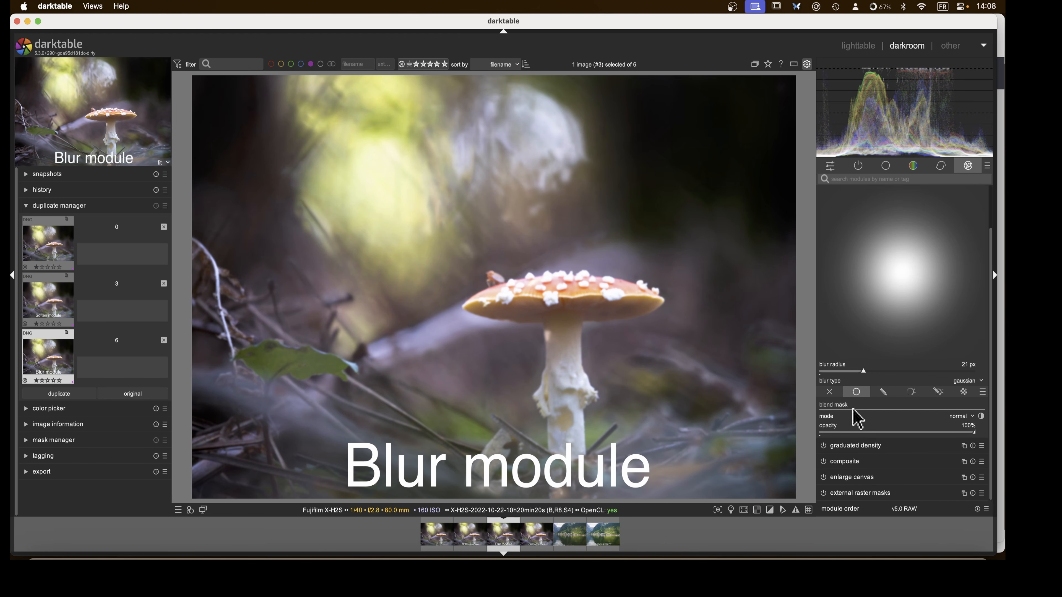
{"action": "left_click", "coordinate": [956, 417]}
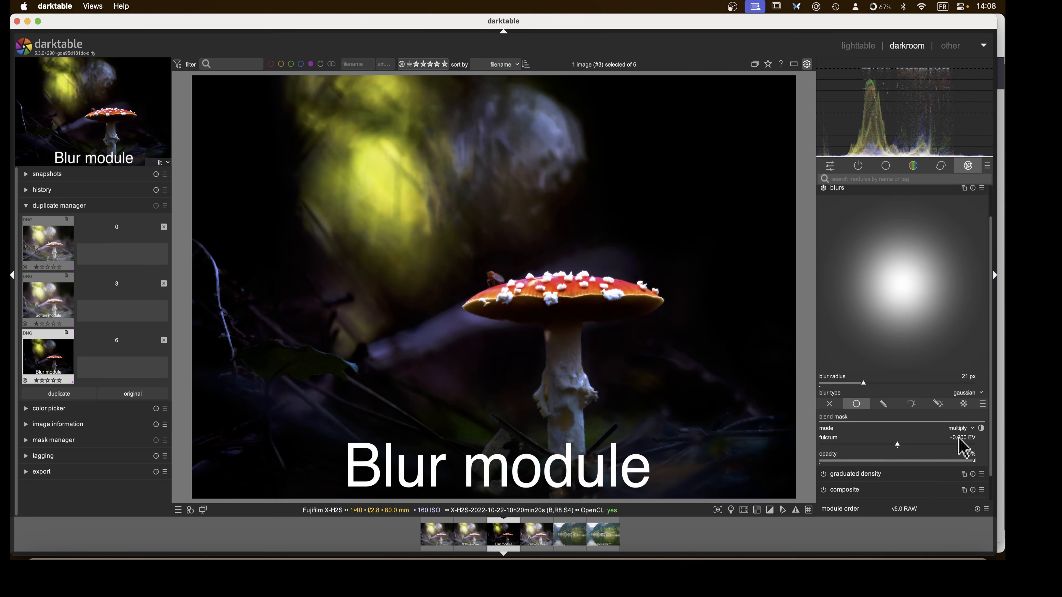
{"action": "left_click", "coordinate": [960, 441]}
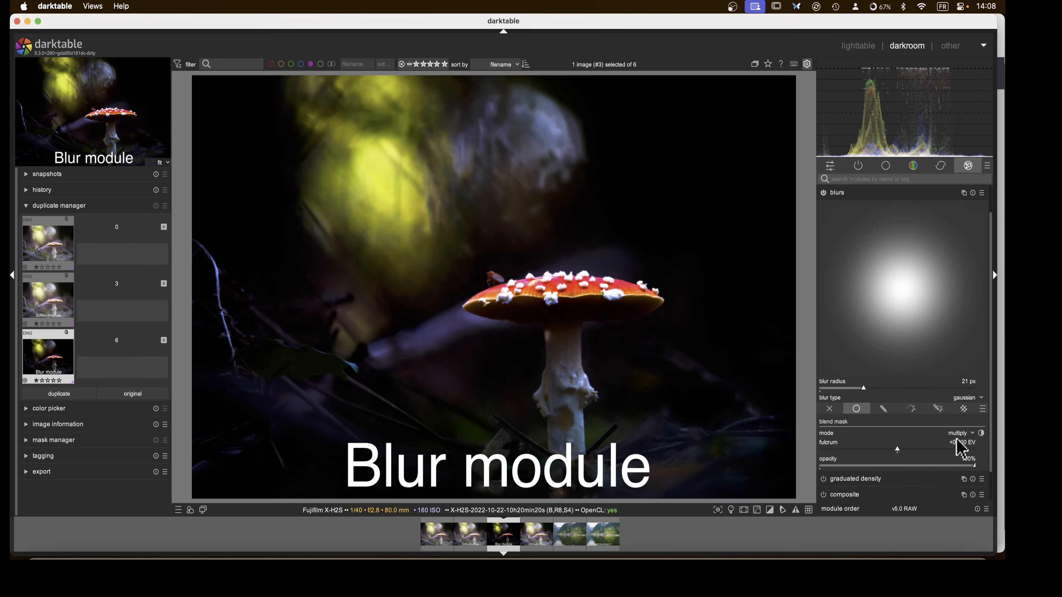
{"action": "scroll", "coordinate": [912, 443], "scroll_direction": "down", "scroll_amount": 2}
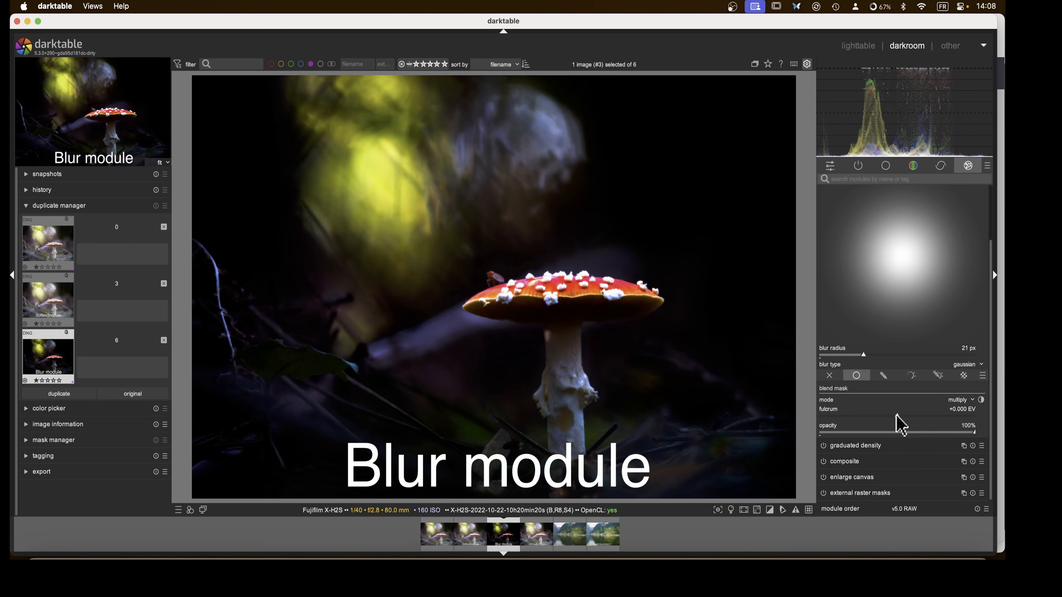
{"action": "left_click_drag", "start_coordinate": [897, 416], "coordinate": [933, 415]}
{"action": "scroll", "coordinate": [870, 284], "scroll_direction": "up", "scroll_amount": 3}
{"action": "left_click", "coordinate": [837, 224]}
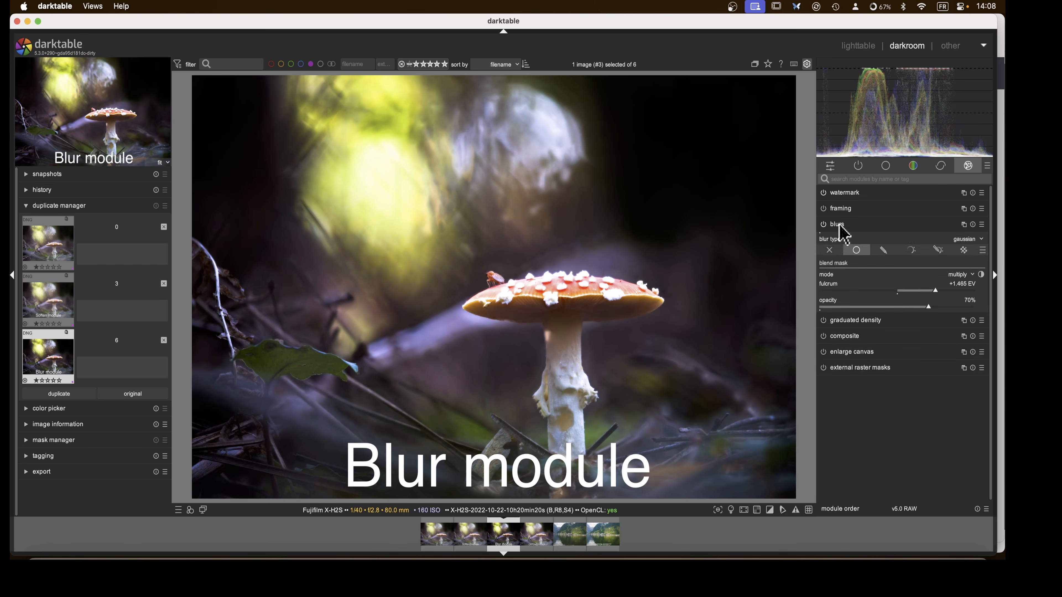
- Adjust the sigmoid module to contrast 1.877 and skew +0.94
{"action": "left_click", "coordinate": [858, 165]}
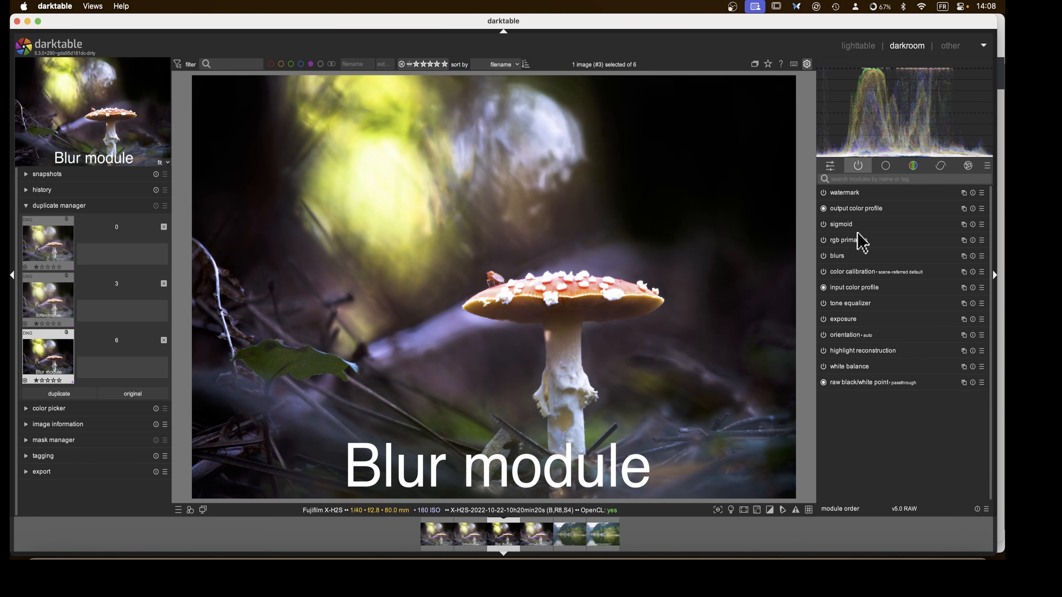
{"action": "left_click", "coordinate": [848, 226]}
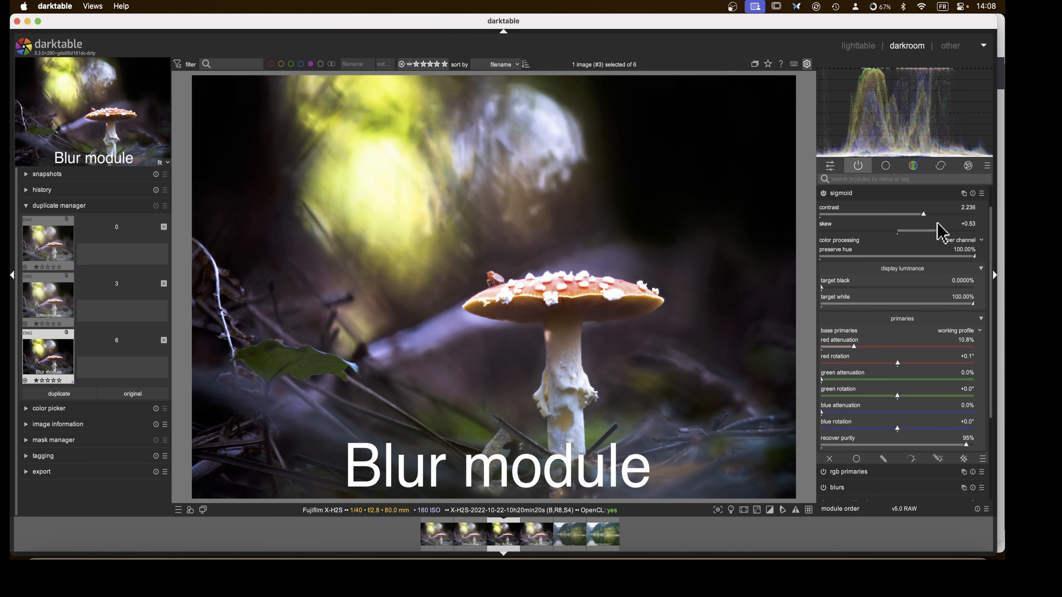
{"action": "mouse_move", "coordinate": [924, 215]}
{"action": "left_mouse_down"}
{"action": "mouse_move", "coordinate": [879, 222]}
{"action": "mouse_move", "coordinate": [926, 229]}
{"action": "mouse_move", "coordinate": [856, 233]}
{"action": "mouse_move", "coordinate": [943, 233]}
{"action": "mouse_move", "coordinate": [856, 238]}
{"action": "mouse_move", "coordinate": [991, 247]}
{"action": "mouse_move", "coordinate": [970, 239]}
{"action": "left_mouse_up"}
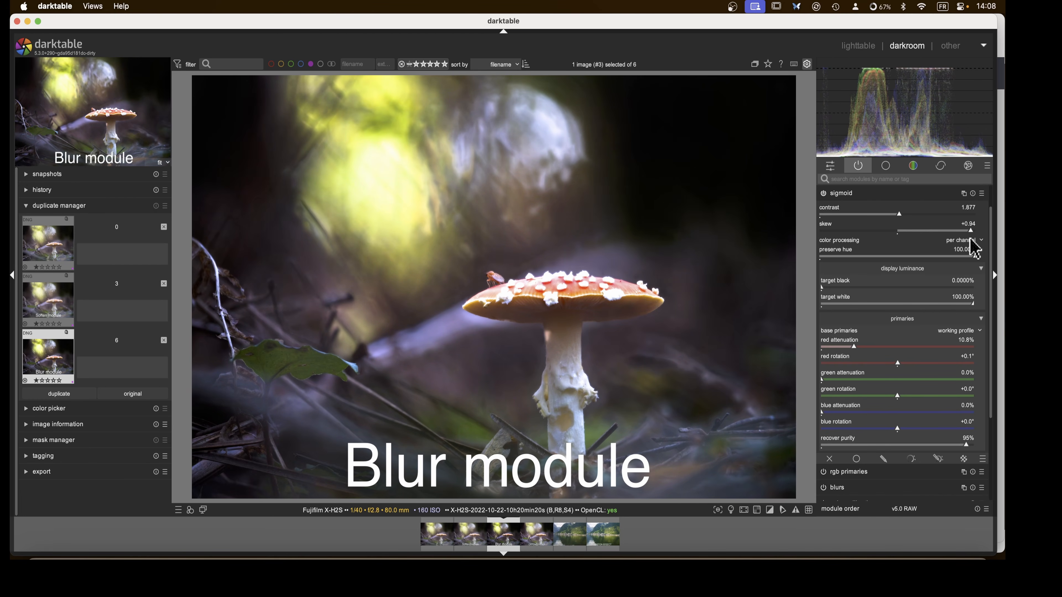
{"action": "left_click", "coordinate": [850, 195]}
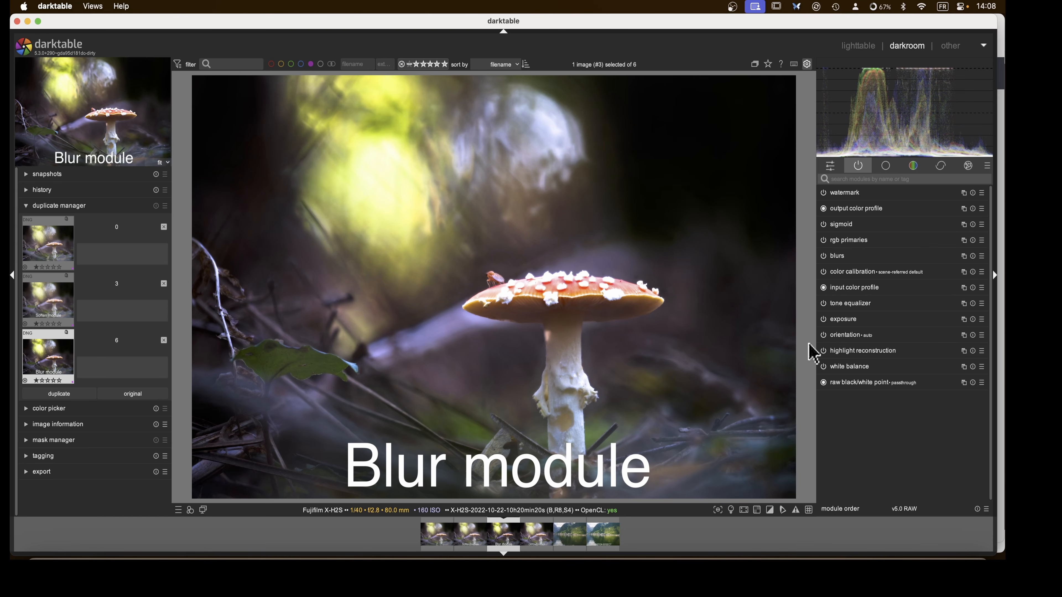
- Return to the lighttable and compare the original mushroom, the ORTON EFFECT TIFF and the Blur module duplicate in full preview
{"action": "left_click", "coordinate": [857, 45]}
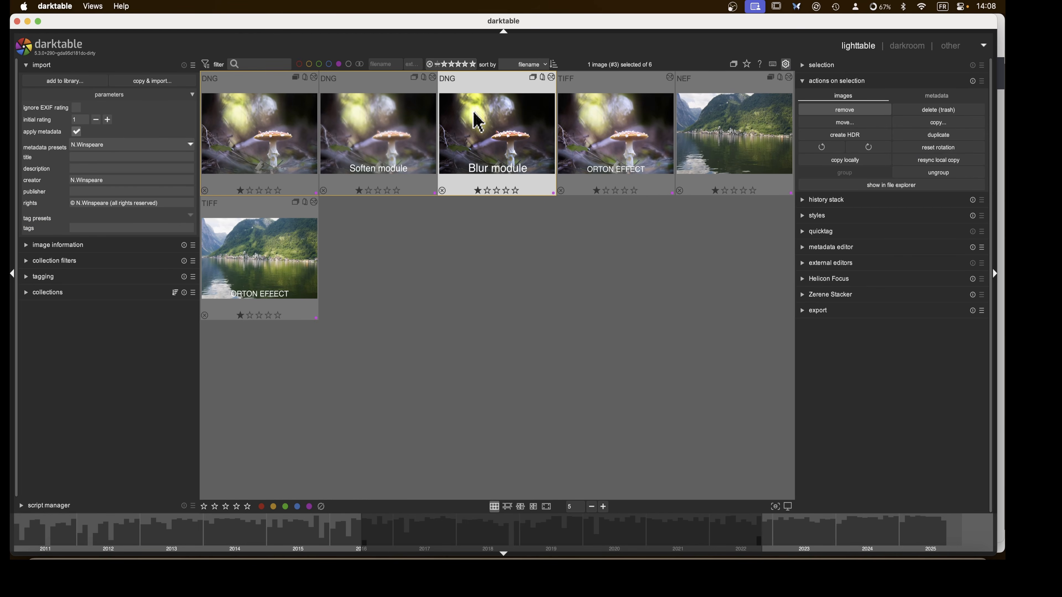
{"action": "key", "text": "w"}
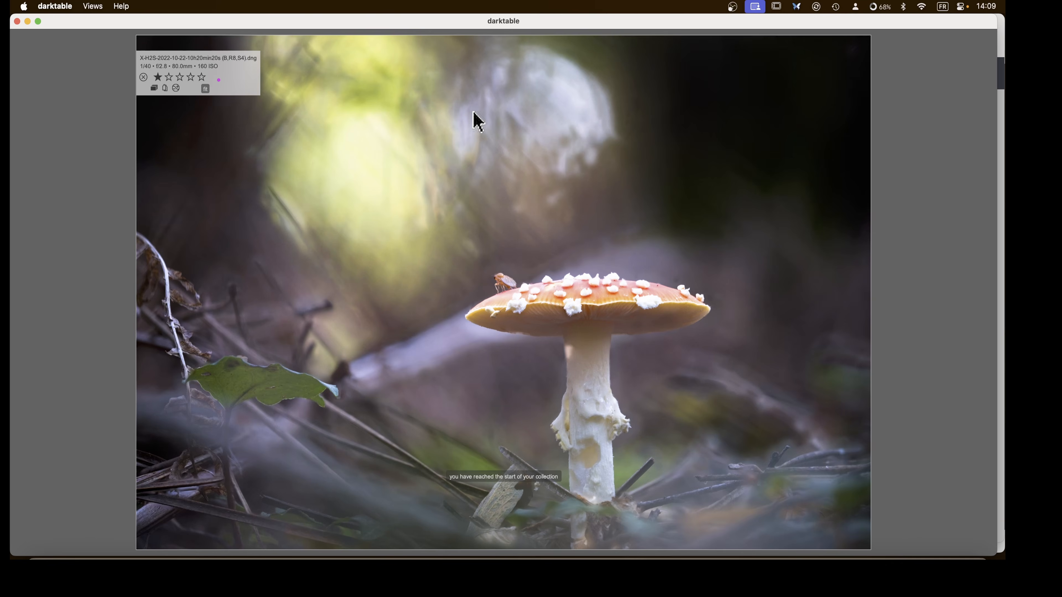
{"action": "key", "text": "Right"}
{"action": "key", "text": "Right"}
{"action": "key", "text": "Right"}
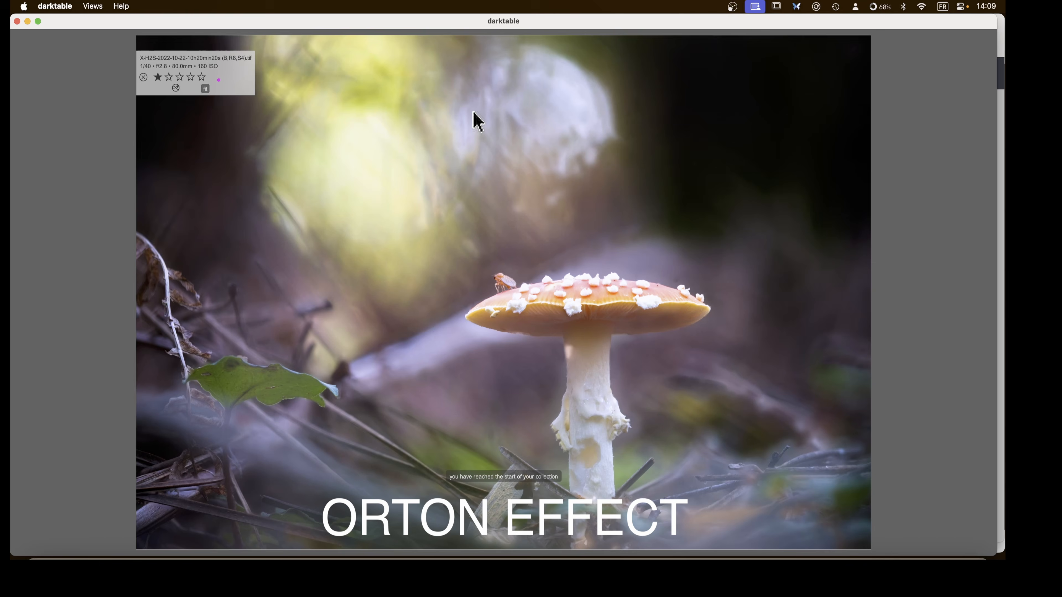
{"action": "key", "text": "Right"}
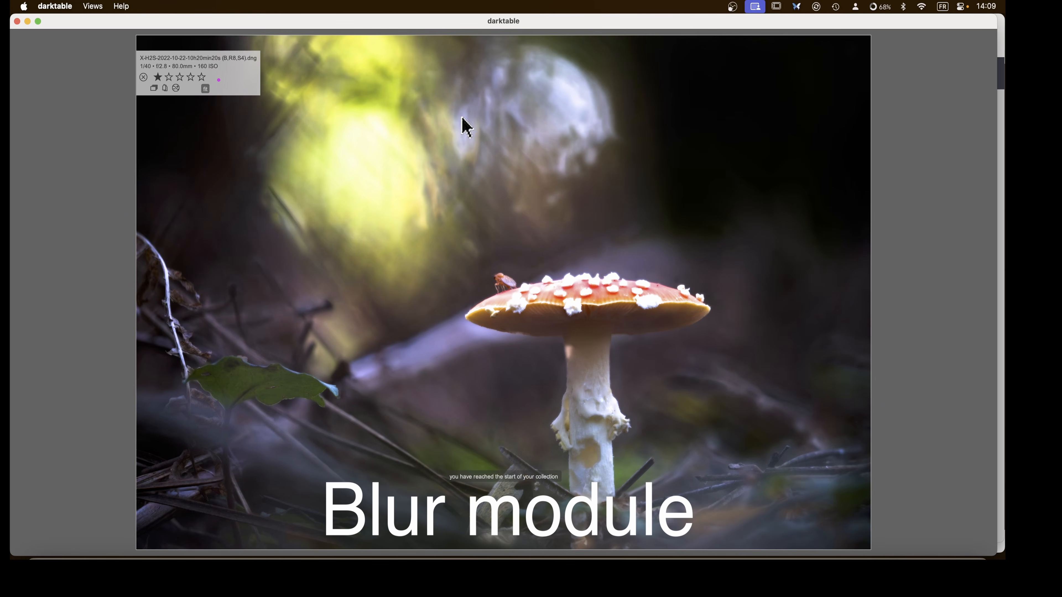
{"action": "key", "text": "Right"}
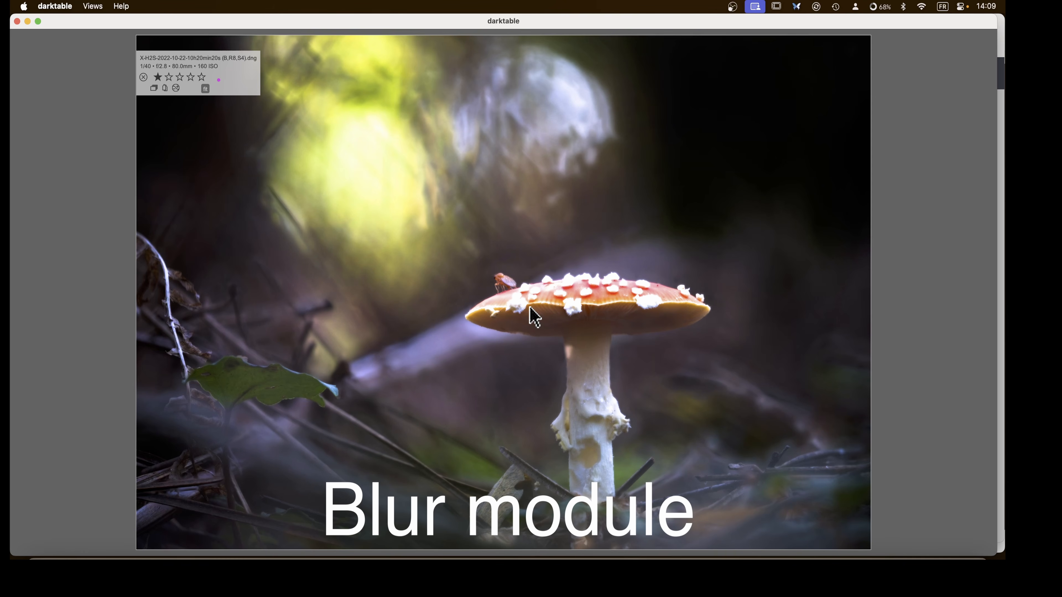
{"action": "key", "text": "w"}
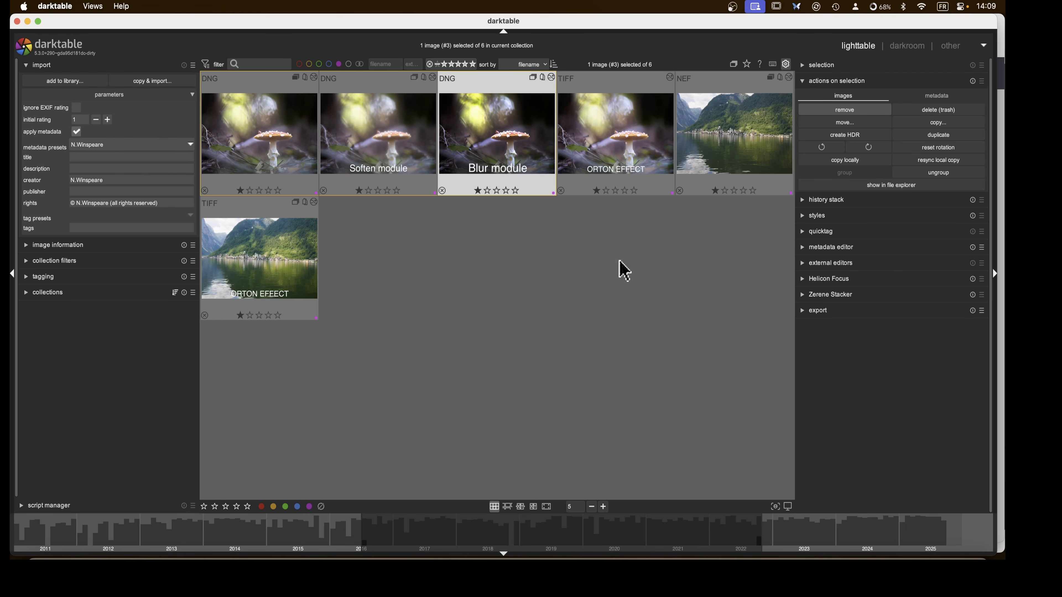
- Reopen the Blur module duplicate in the darkroom, try moving blurs above sigmoid in the module order, and move it back down
{"action": "double_click", "coordinate": [486, 136]}
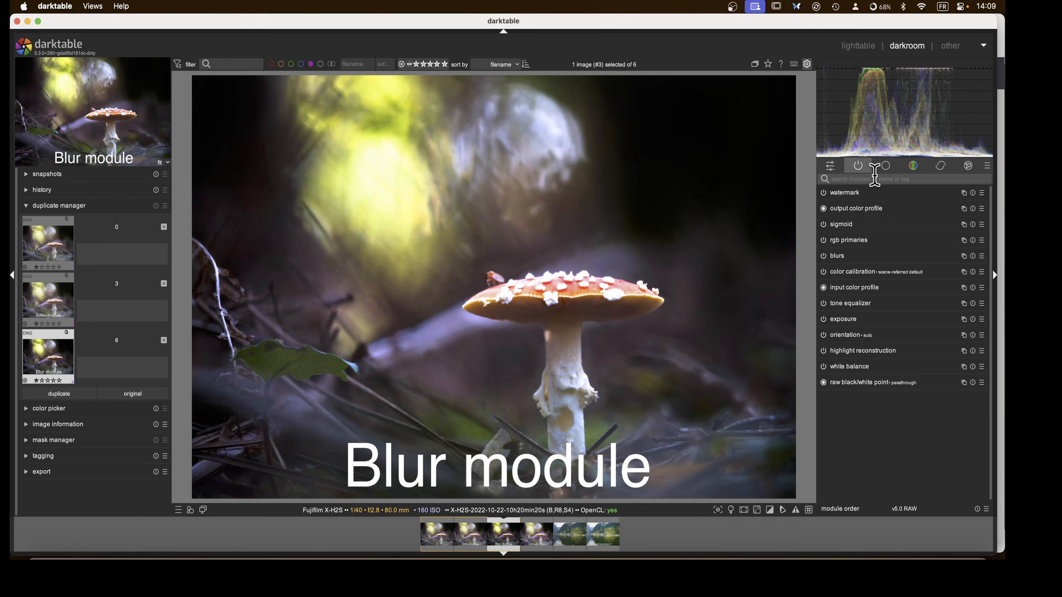
{"action": "left_click", "coordinate": [859, 167]}
{"action": "left_click", "coordinate": [859, 167]}
{"action": "left_click_drag", "start_coordinate": [841, 260], "coordinate": [842, 228]}
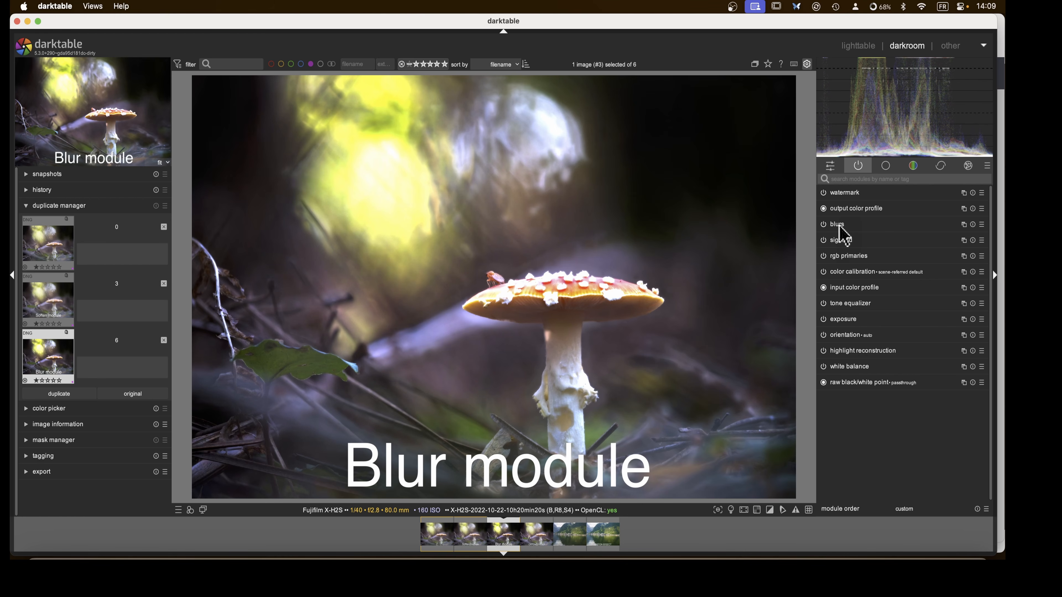
{"action": "left_click_drag", "start_coordinate": [843, 232], "coordinate": [843, 270]}
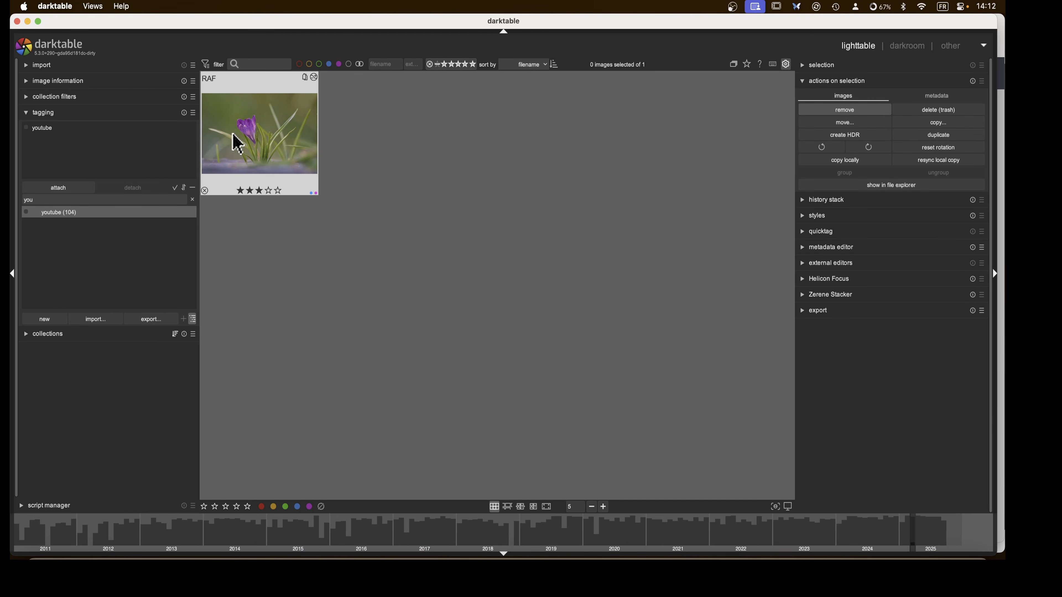
- Open the purple crocus RAF in the darkroom and turn off its three diffuse or sharpen instances
{"action": "double_click", "coordinate": [237, 143]}
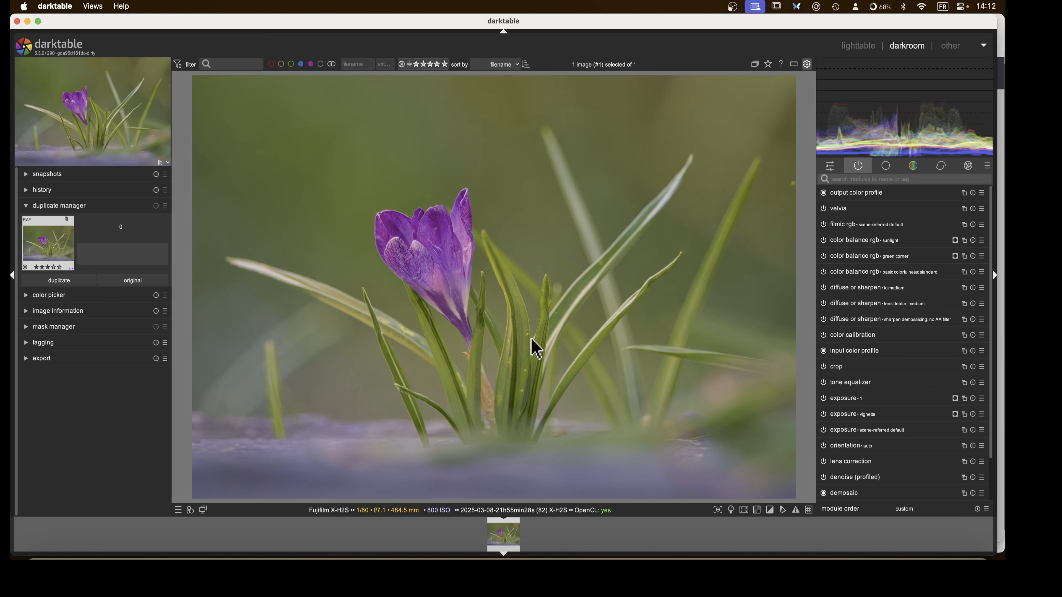
{"action": "left_click", "coordinate": [824, 304]}
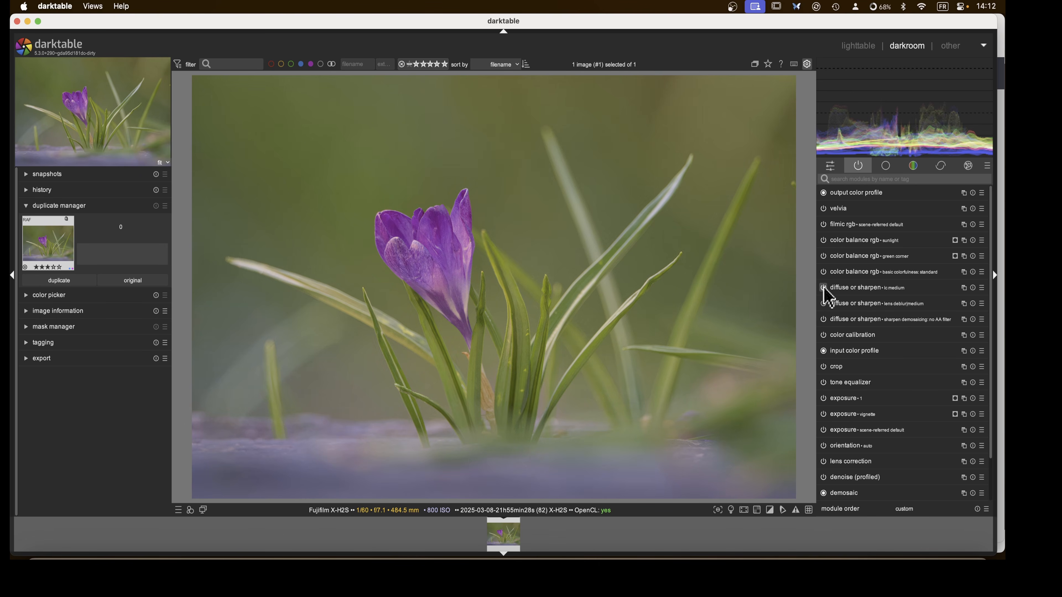
{"action": "left_click", "coordinate": [824, 288]}
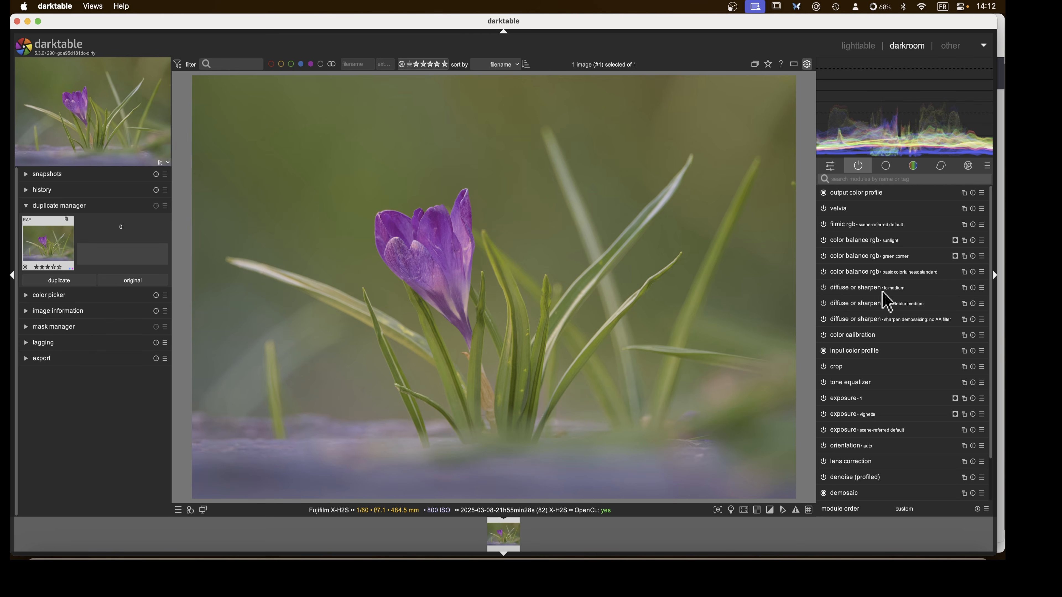
{"action": "left_click", "coordinate": [823, 320]}
{"action": "left_click", "coordinate": [938, 167]}
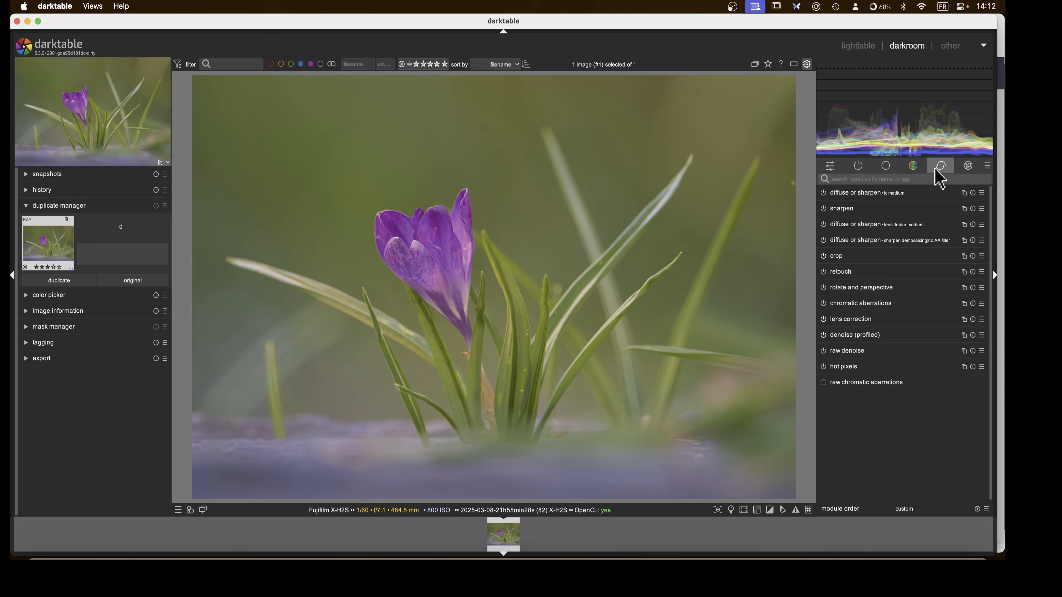
{"action": "left_click", "coordinate": [857, 167]}
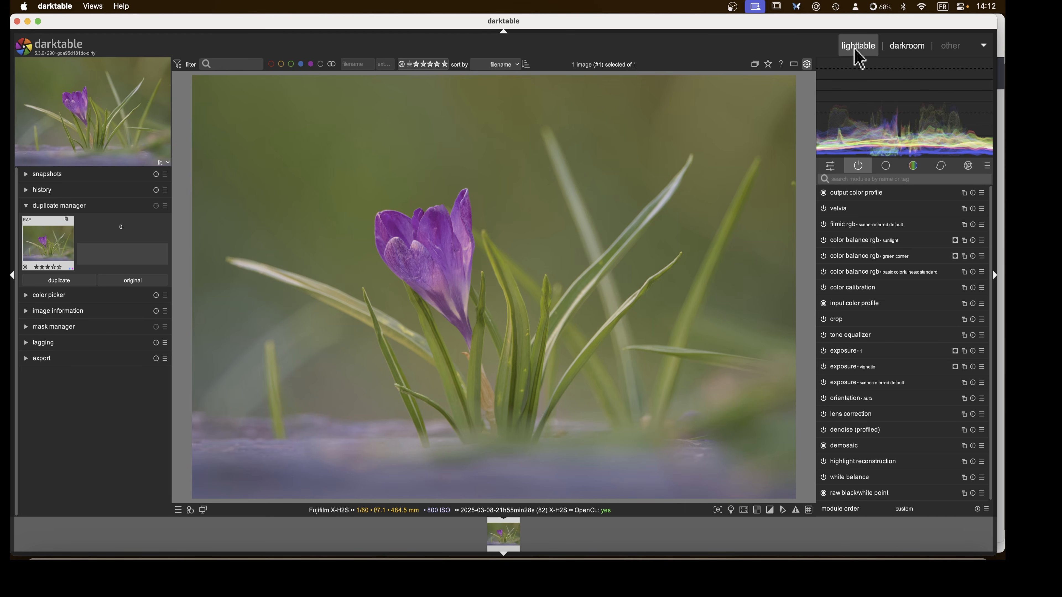
- Duplicate the crocus photo and shift the purple flower's hue to red using the color equalizer with a sampled flower color
{"action": "left_click", "coordinate": [63, 281]}
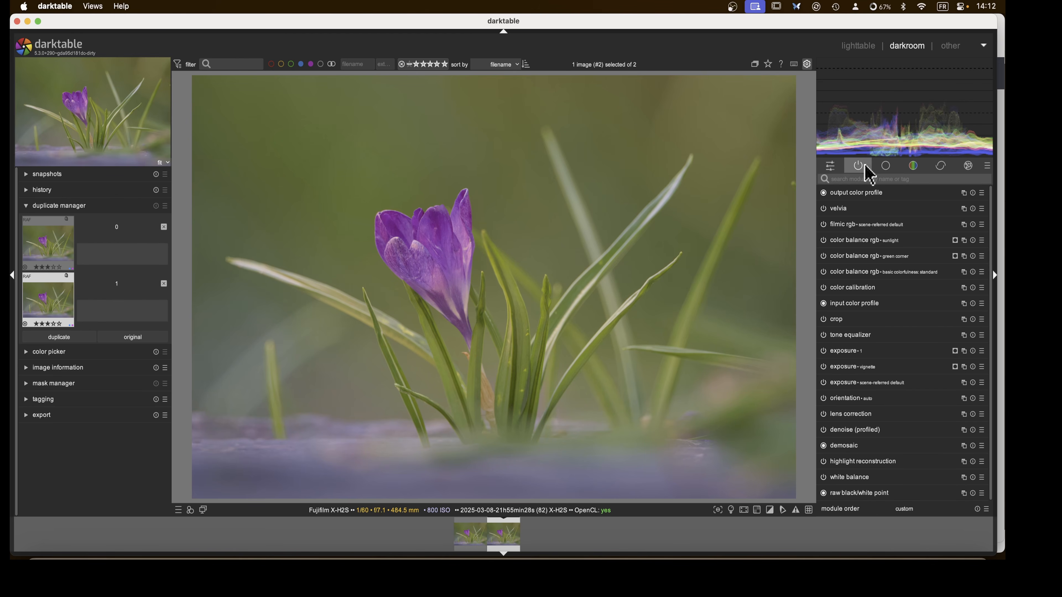
{"action": "left_click", "coordinate": [913, 167]}
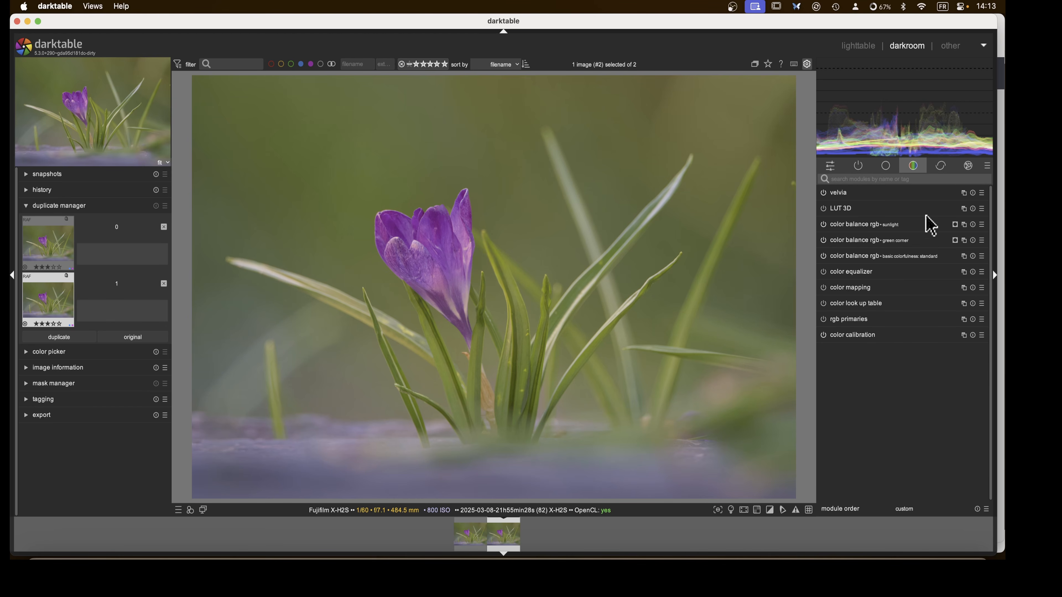
{"action": "left_click", "coordinate": [834, 272]}
{"action": "left_click", "coordinate": [838, 209]}
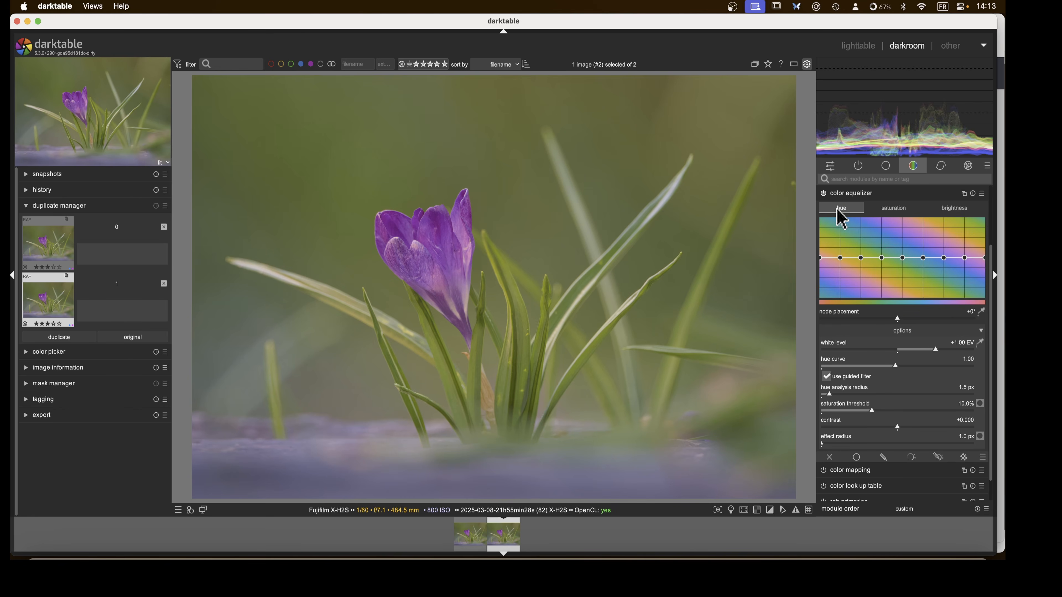
{"action": "left_click", "coordinate": [982, 313]}
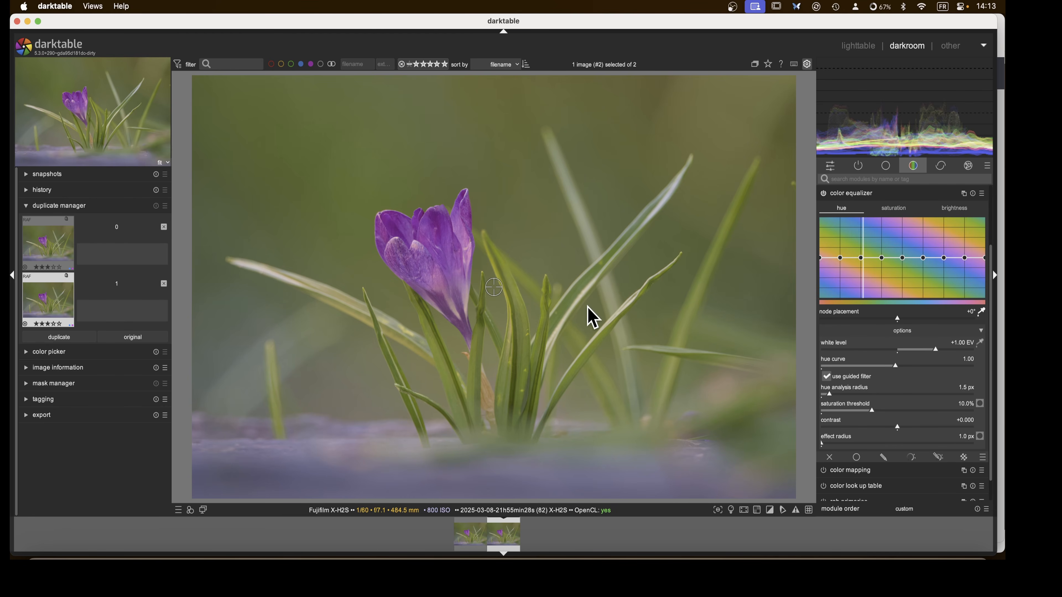
{"action": "left_click", "coordinate": [426, 225]}
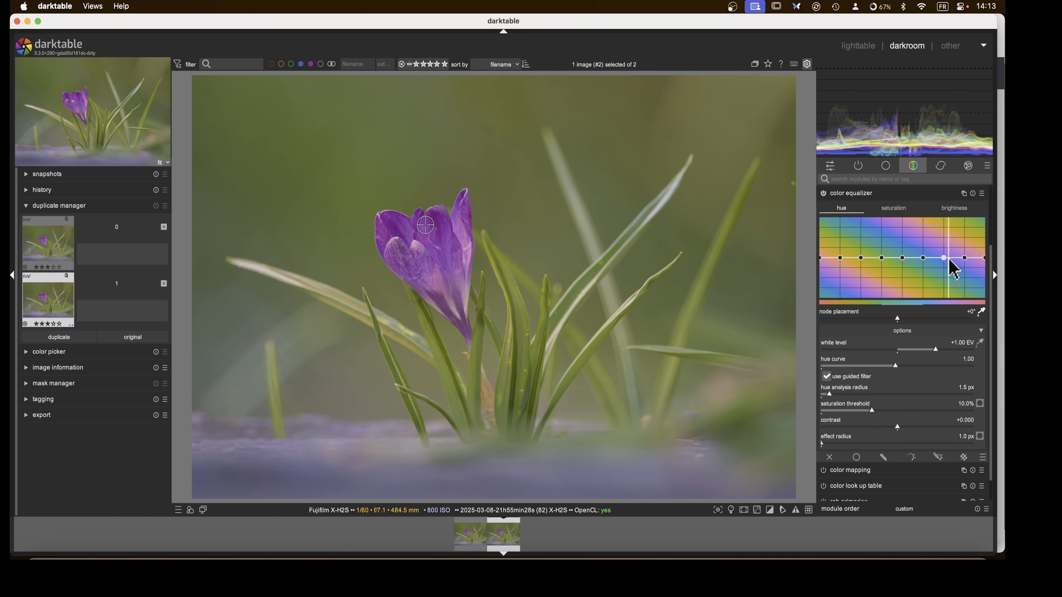
{"action": "mouse_move", "coordinate": [950, 258]}
{"action": "left_mouse_down"}
{"action": "mouse_move", "coordinate": [951, 292]}
{"action": "mouse_move", "coordinate": [947, 229]}
{"action": "mouse_move", "coordinate": [949, 239]}
{"action": "left_mouse_up"}
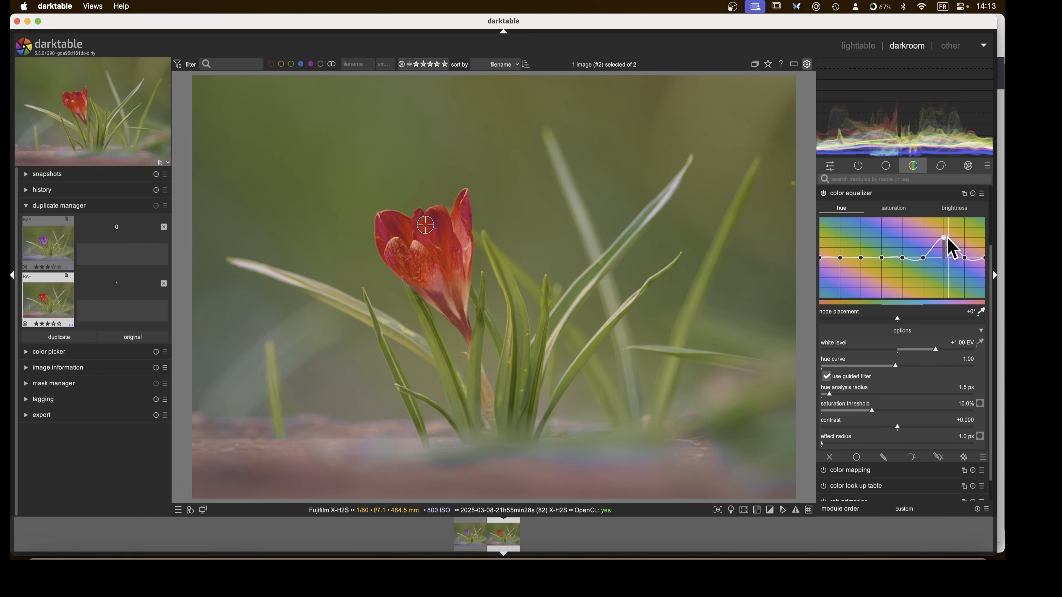
{"action": "left_click", "coordinate": [855, 194]}
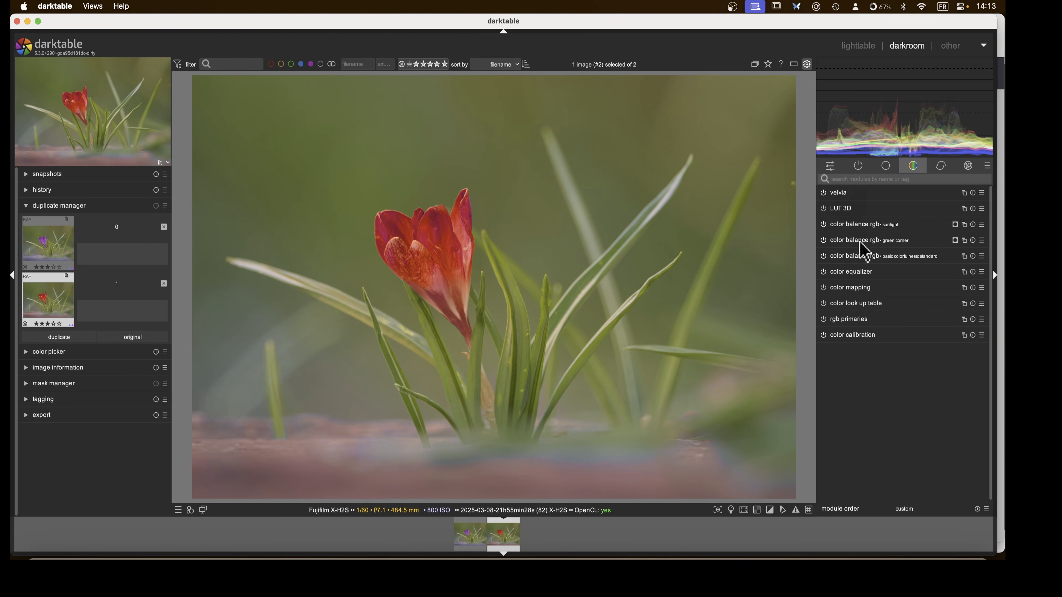
- Add a drawn gradient mask to color equalizer so the hue shift affects the flower and spares the ground below
{"action": "left_click", "coordinate": [849, 272]}
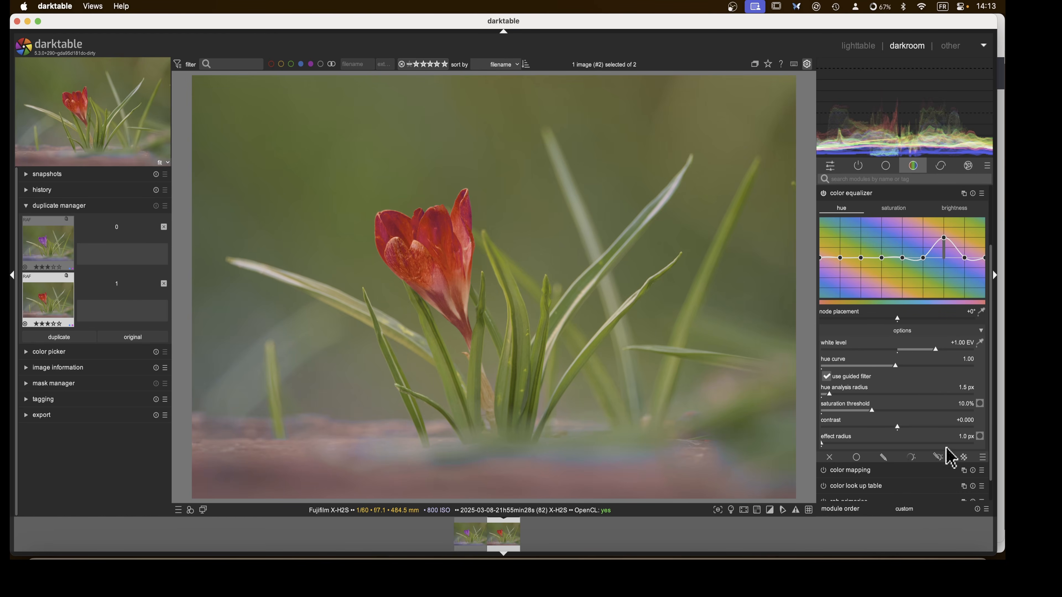
{"action": "left_click", "coordinate": [937, 458]}
{"action": "scroll", "coordinate": [934, 445], "scroll_direction": "down", "scroll_amount": 5}
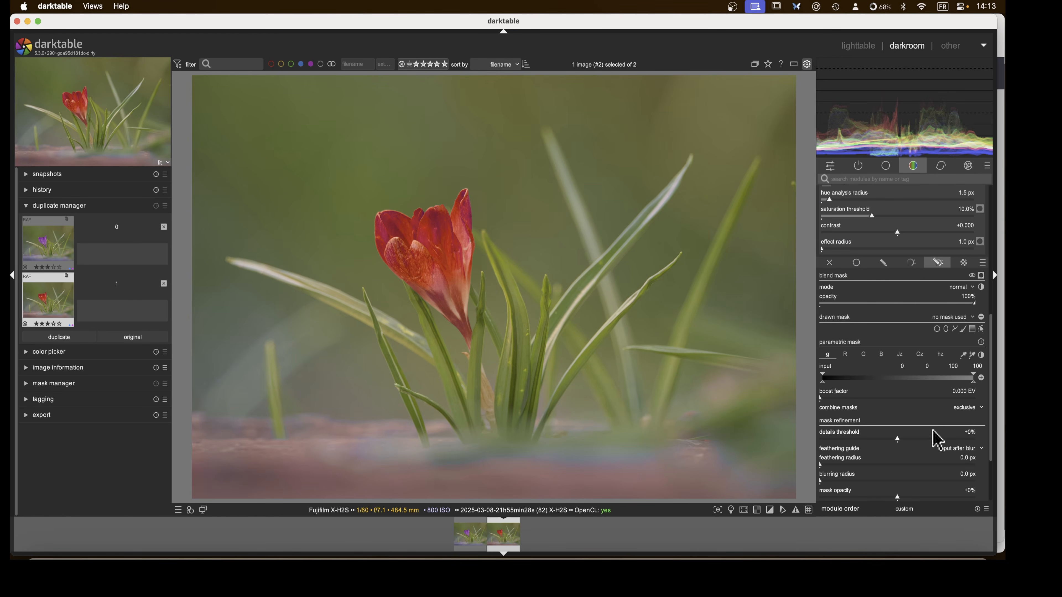
{"action": "left_click", "coordinate": [884, 267]}
{"action": "left_click", "coordinate": [972, 389]}
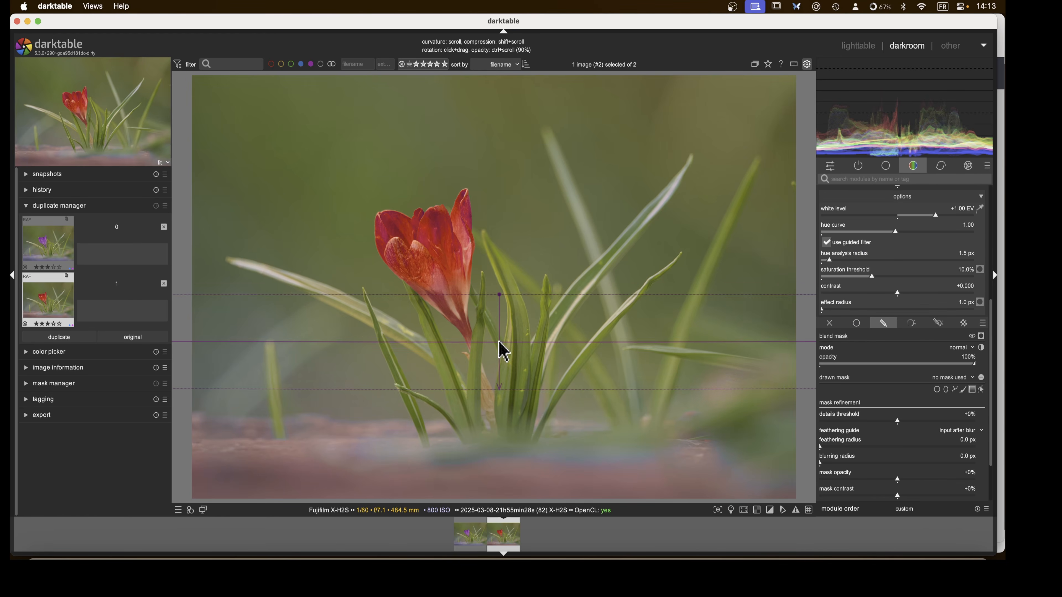
{"action": "left_click", "coordinate": [446, 353]}
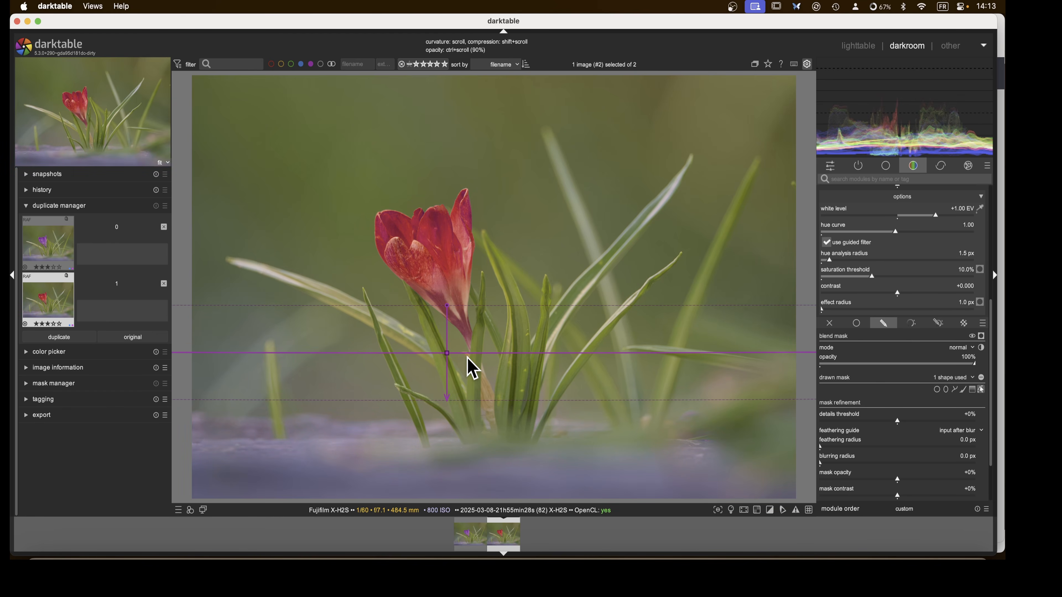
{"action": "left_click_drag", "start_coordinate": [450, 361], "coordinate": [446, 380]}
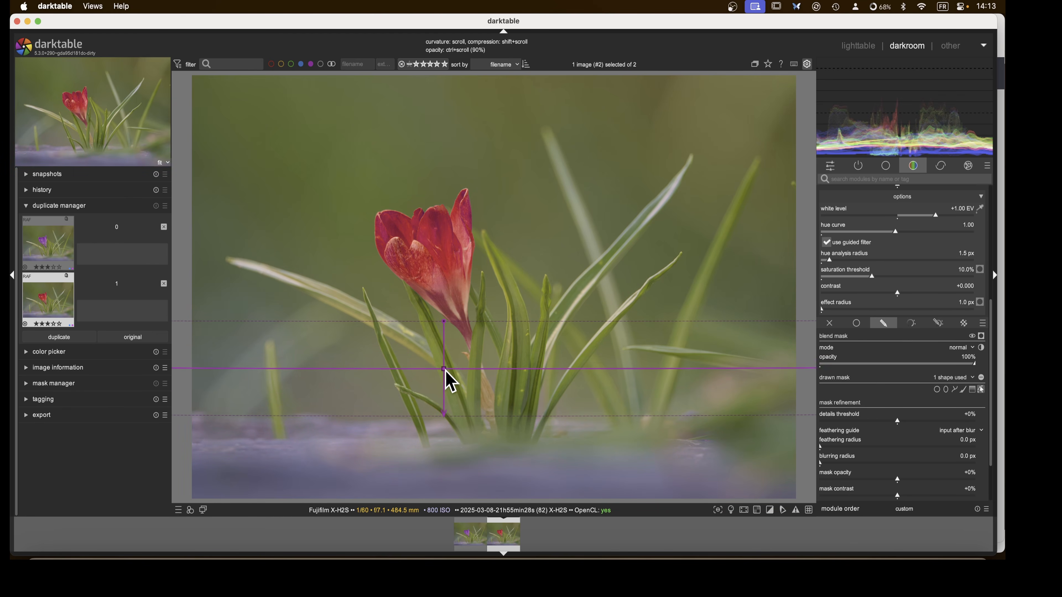
{"action": "scroll", "coordinate": [878, 259], "scroll_direction": "up", "scroll_amount": 5}
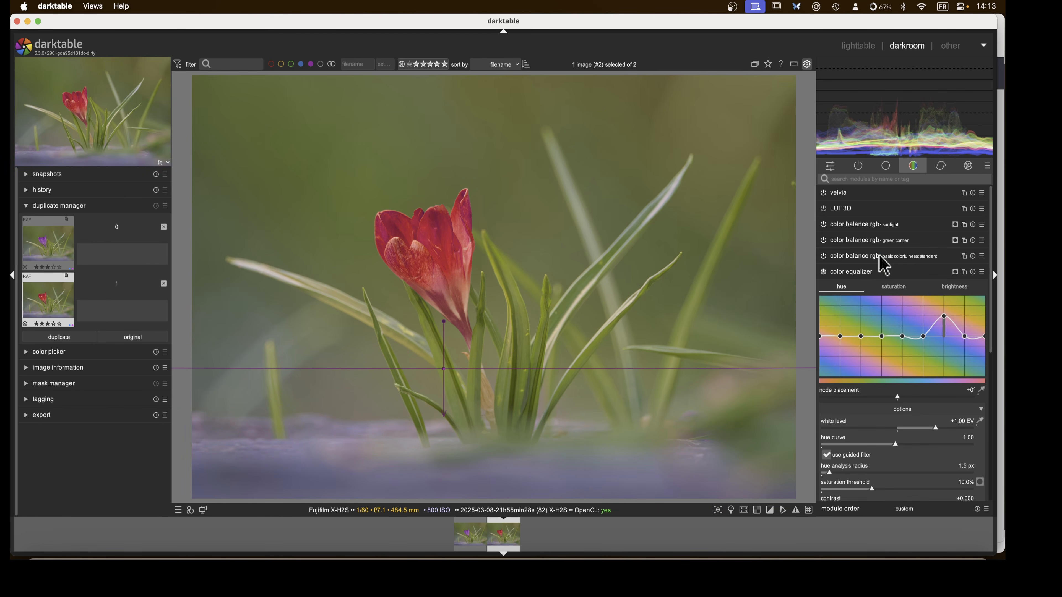
{"action": "left_click", "coordinate": [838, 274]}
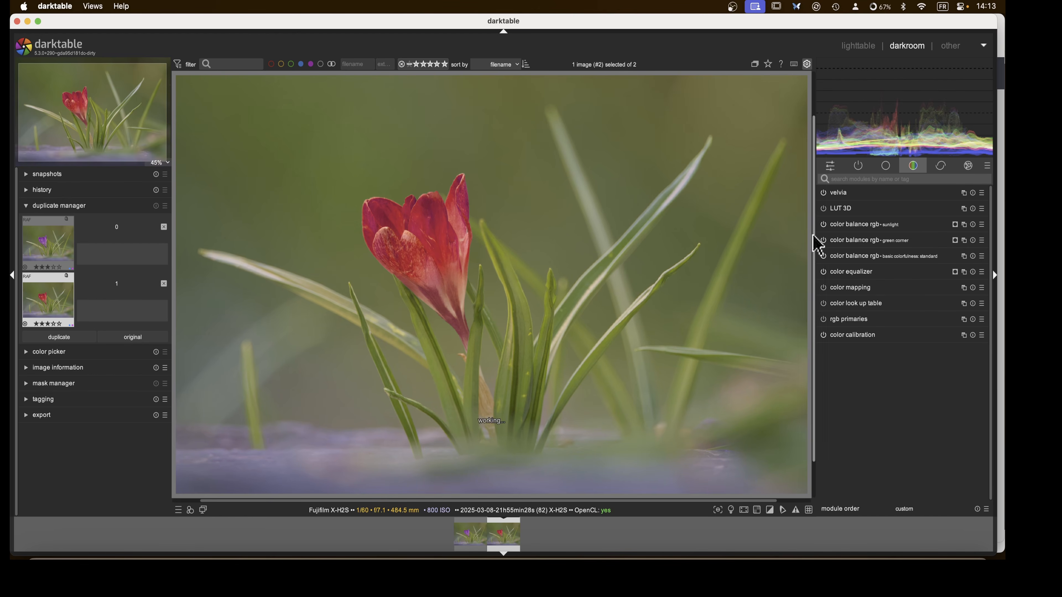
- Apply the blurs module to the red crocus duplicate with the lens blur type and a blur radius of 49 px
{"action": "left_click", "coordinate": [942, 167]}
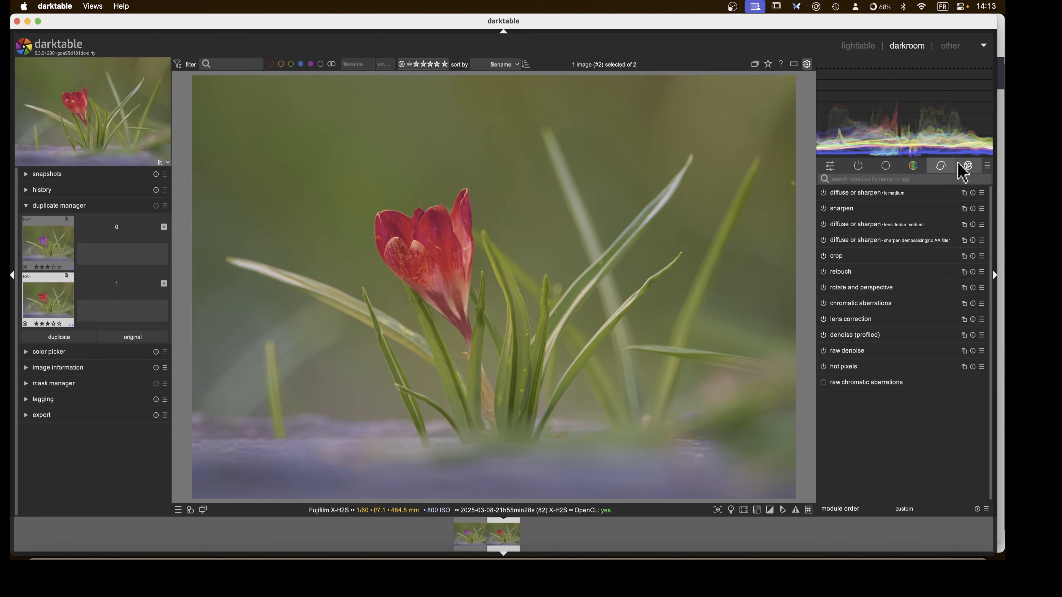
{"action": "left_click", "coordinate": [967, 166]}
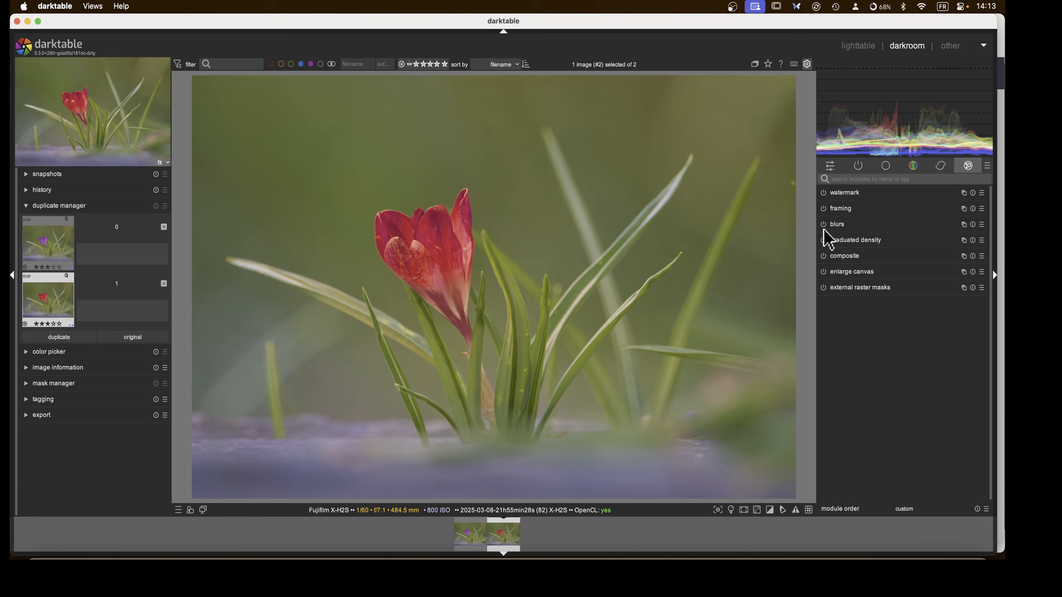
{"action": "left_click", "coordinate": [847, 236]}
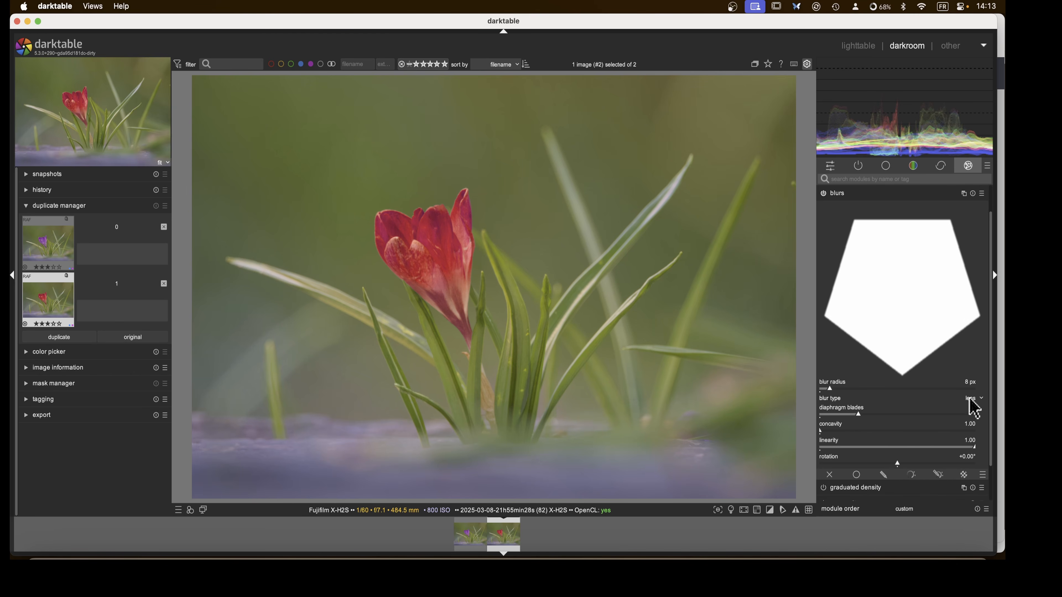
{"action": "left_click_drag", "start_coordinate": [897, 389], "coordinate": [935, 388]}
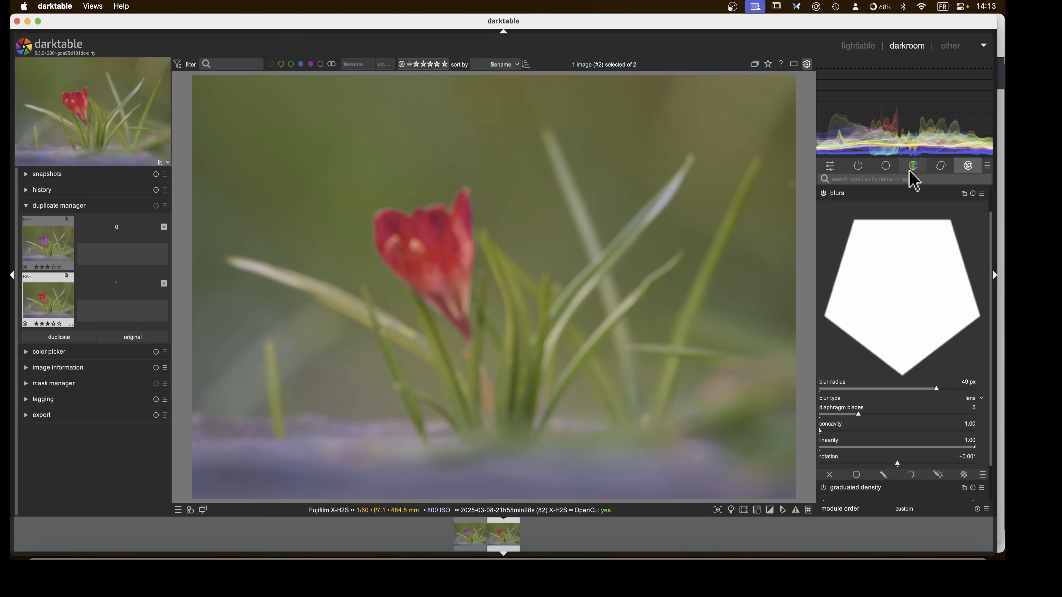
{"action": "left_click", "coordinate": [847, 198]}
- Compress the history stack of the red crocus duplicate
{"action": "left_click", "coordinate": [859, 166]}
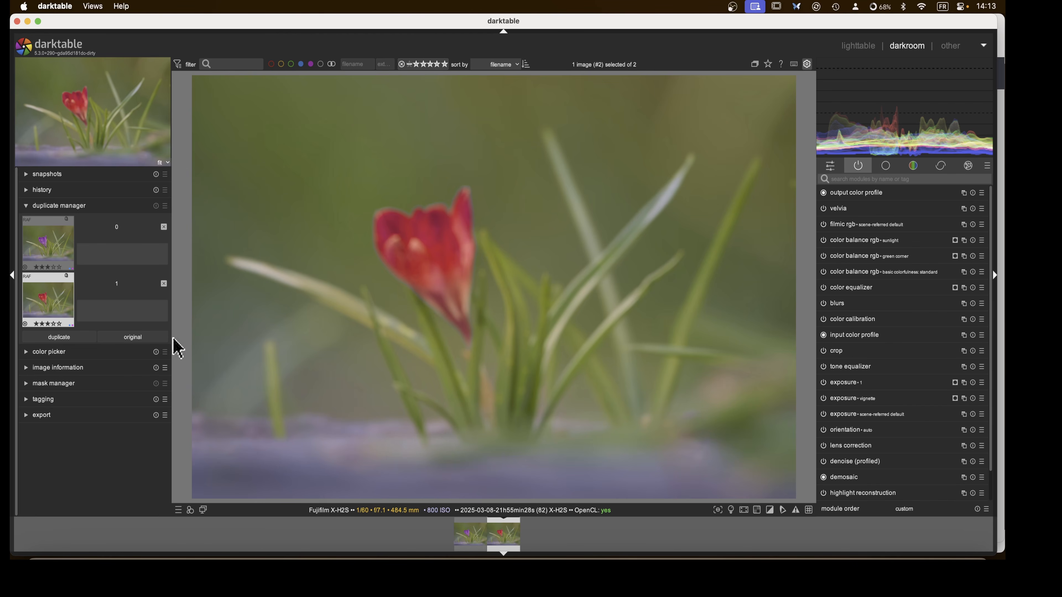
{"action": "left_click", "coordinate": [26, 191]}
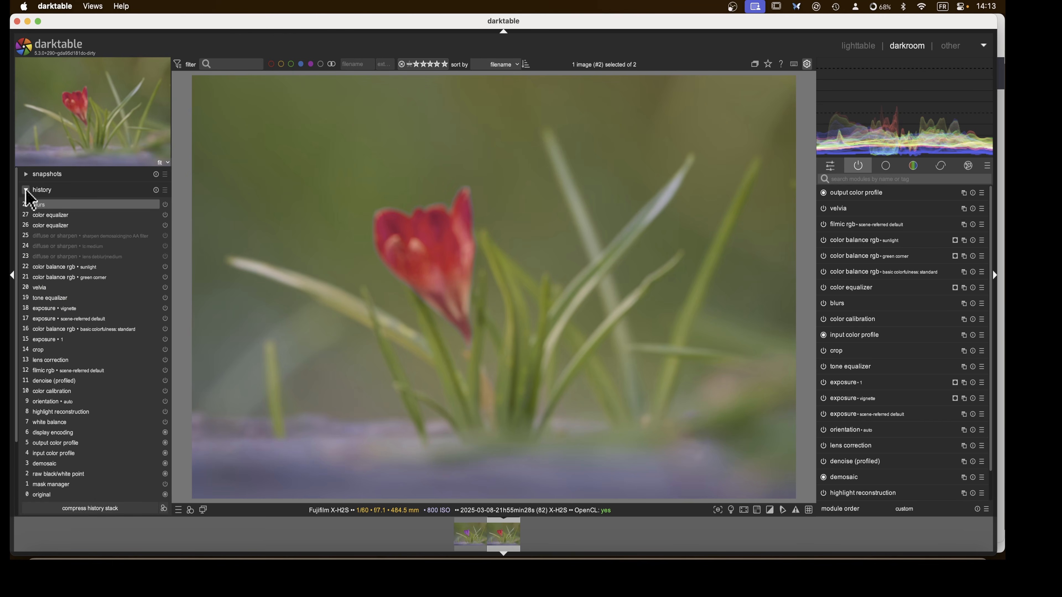
{"action": "scroll", "coordinate": [92, 429], "scroll_direction": "up", "scroll_amount": 3}
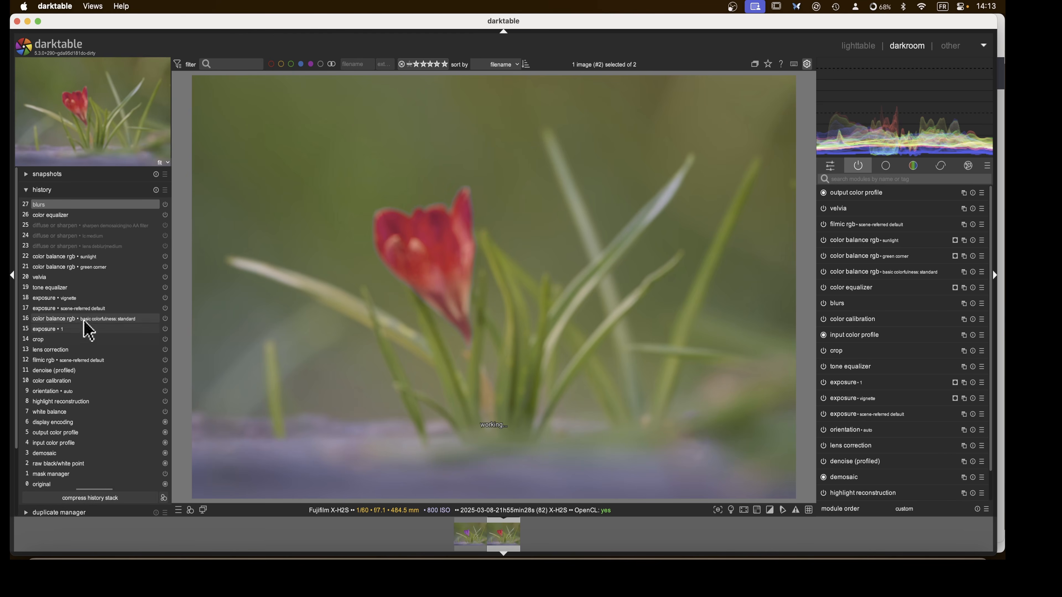
{"action": "left_click", "coordinate": [26, 191]}
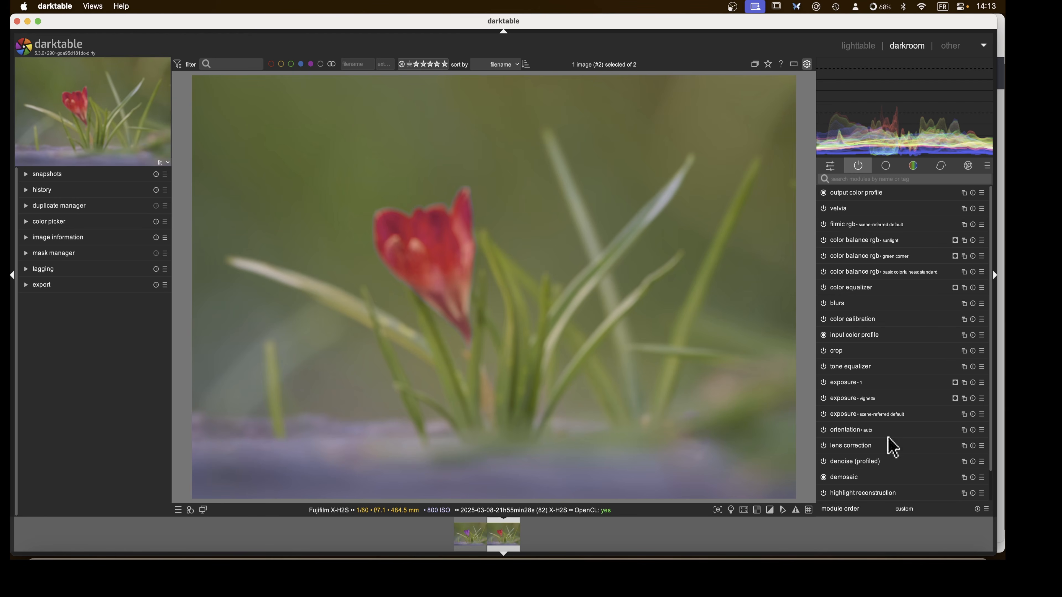
- Try color equalizer above the three color balance rgb instances, move it back below them, and place blurs directly below filmic rgb
{"action": "scroll", "coordinate": [883, 476], "scroll_direction": "down", "scroll_amount": 2}
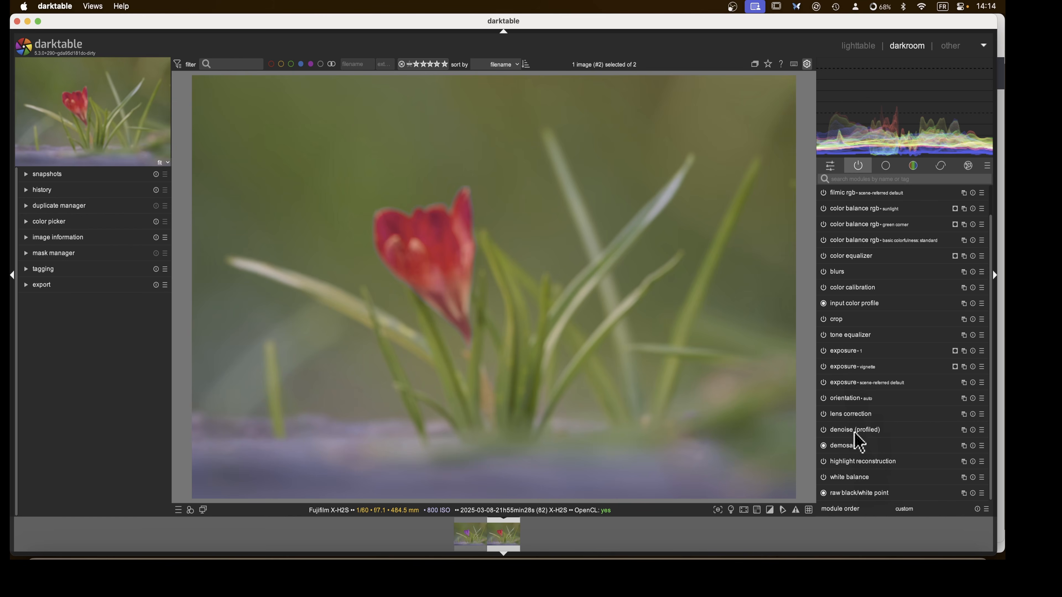
{"action": "scroll", "coordinate": [853, 368], "scroll_direction": "up", "scroll_amount": 2}
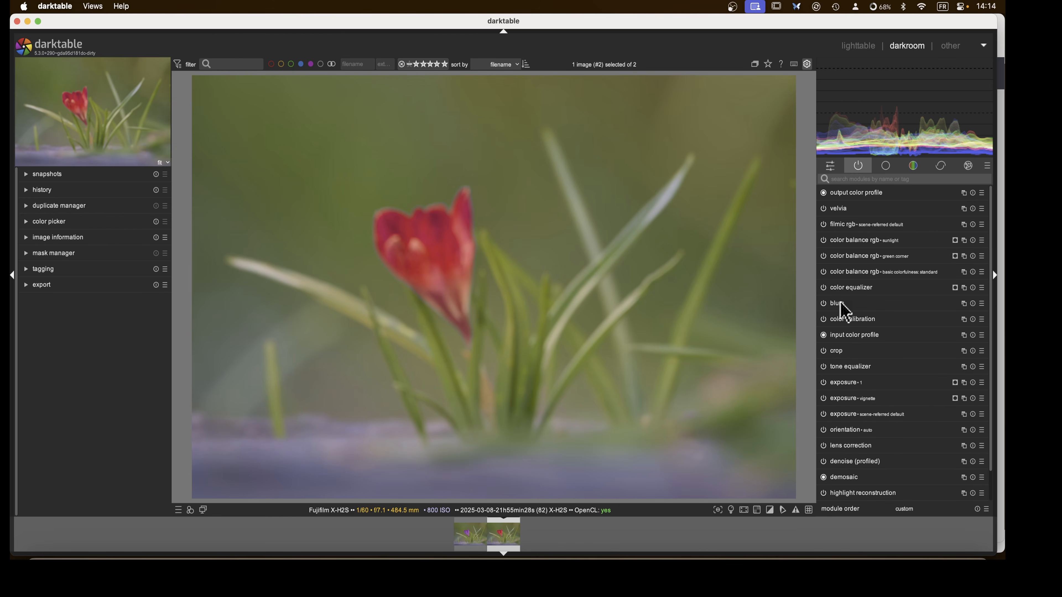
{"action": "left_click", "coordinate": [849, 289]}
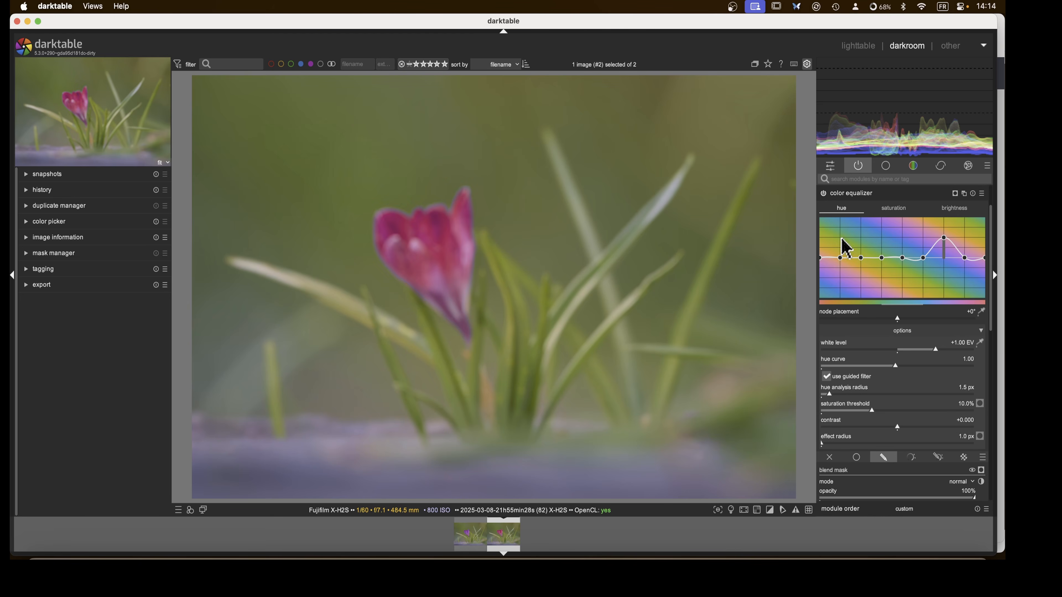
{"action": "left_click", "coordinate": [849, 193]}
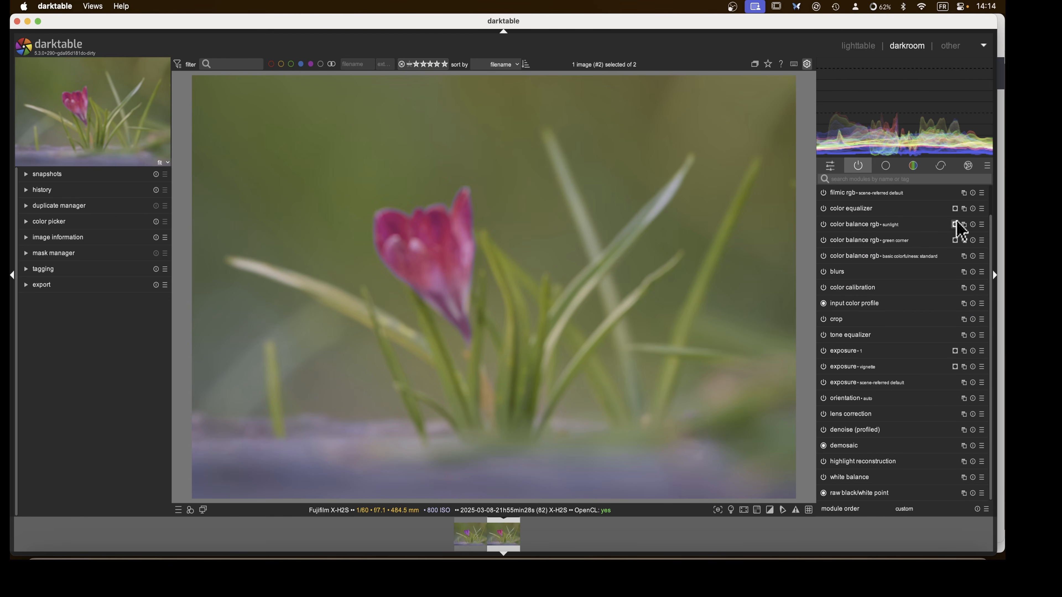
{"action": "left_click_drag", "start_coordinate": [845, 211], "coordinate": [840, 242]}
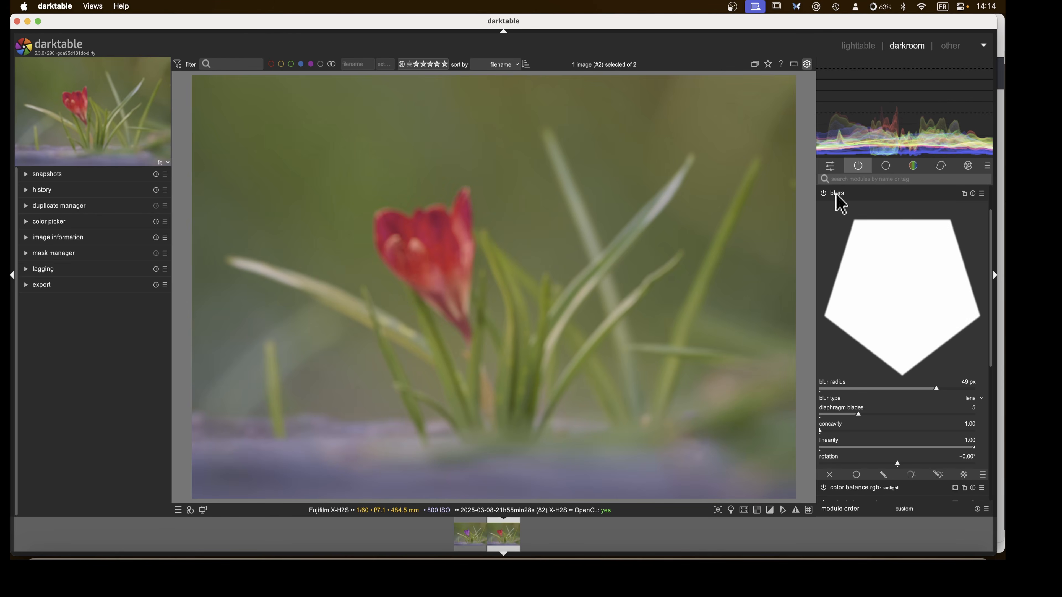
{"action": "left_click", "coordinate": [837, 195]}
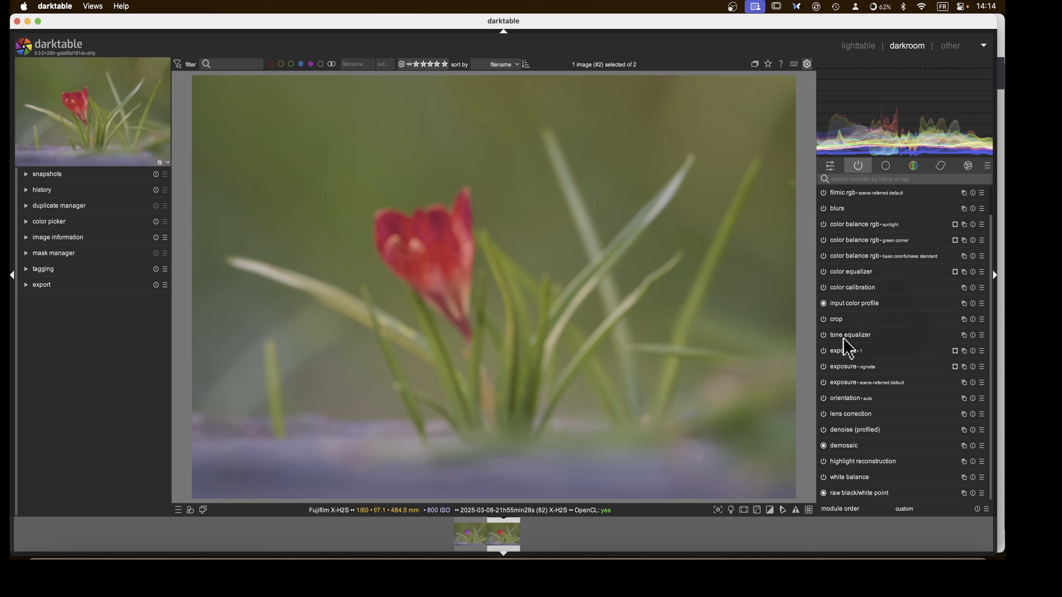
{"action": "scroll", "coordinate": [846, 347], "scroll_direction": "up", "scroll_amount": 1}
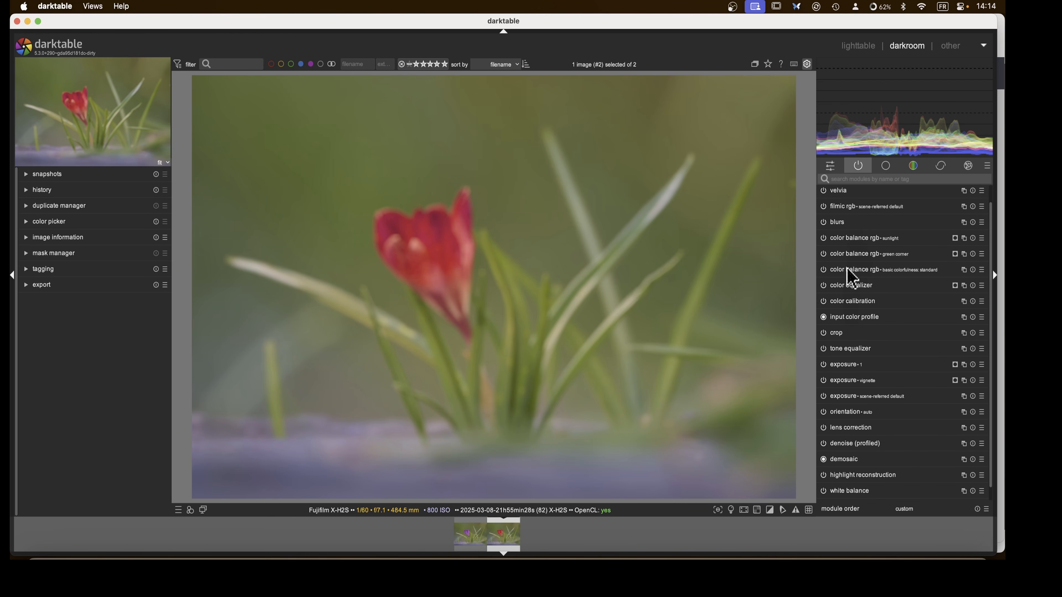
- Open the original purple crocus in the darkroom and add the blurred red duplicate as the overlay image in the composite module
{"action": "left_click", "coordinate": [855, 47]}
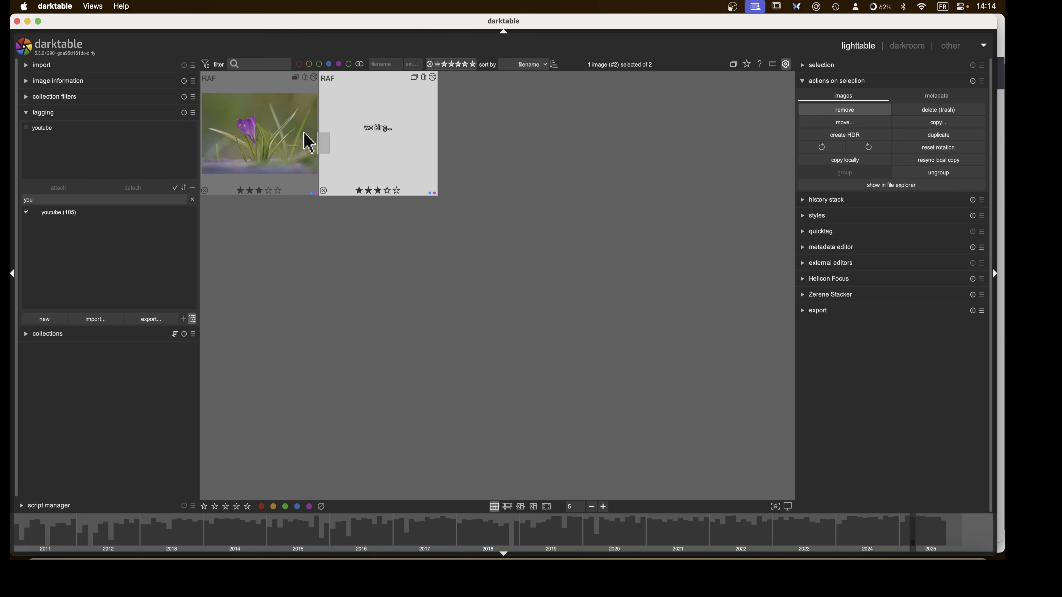
{"action": "double_click", "coordinate": [244, 142]}
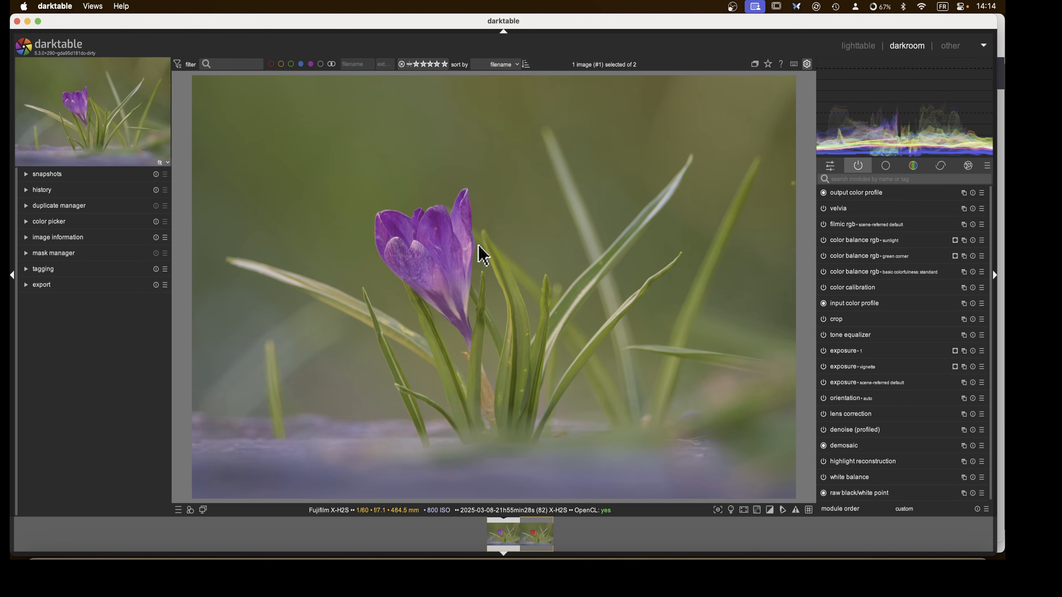
{"action": "left_click", "coordinate": [968, 166]}
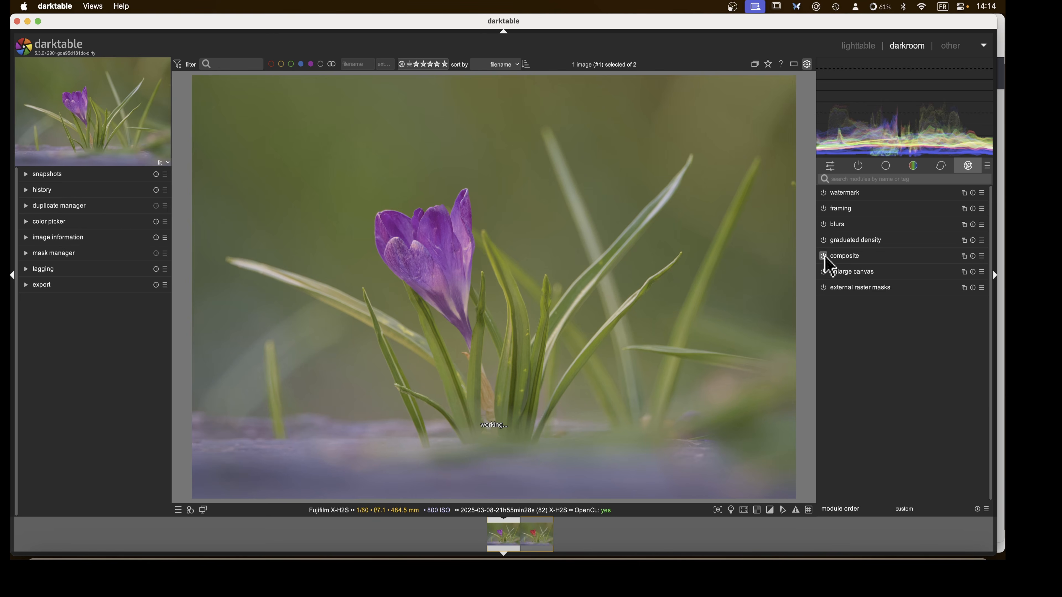
{"action": "left_click", "coordinate": [839, 257]}
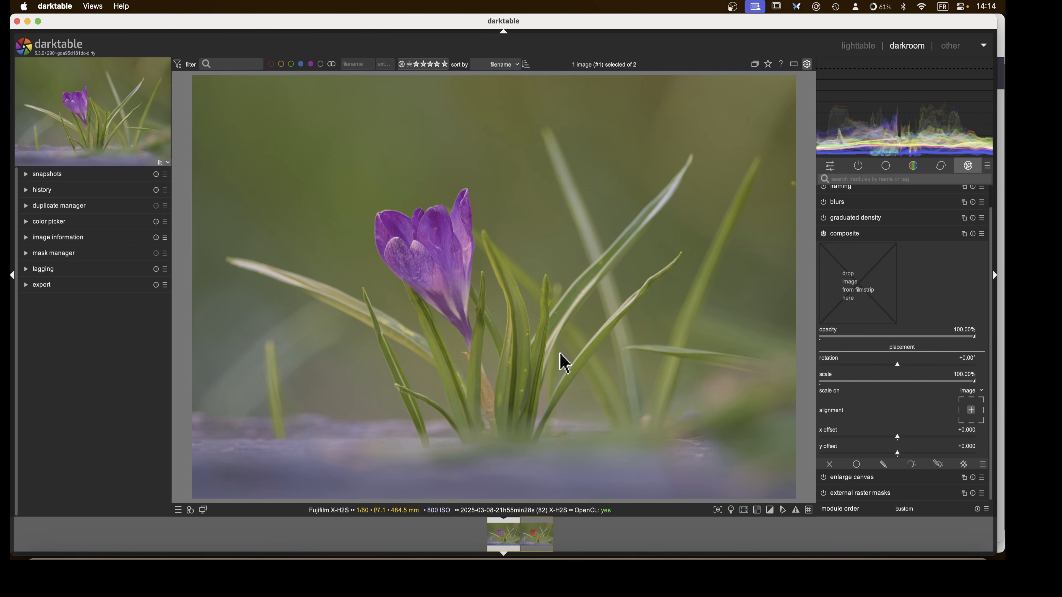
{"action": "left_click_drag", "start_coordinate": [538, 542], "coordinate": [876, 301]}
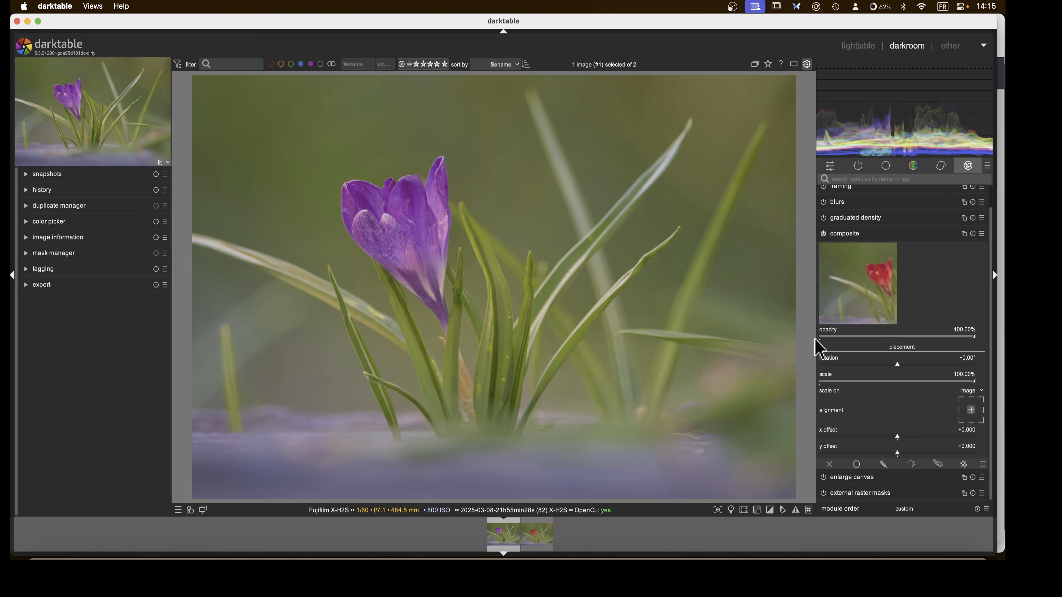
{"action": "left_click", "coordinate": [848, 234]}
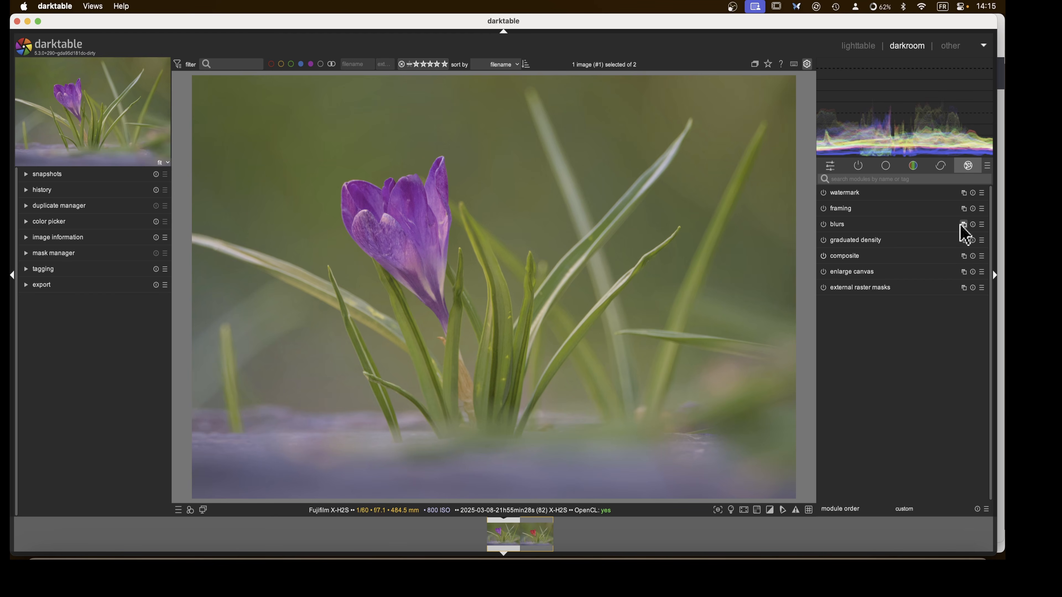
- Move the composite module up the pipeline to directly above color calibration on the purple crocus
{"action": "left_click", "coordinate": [858, 166]}
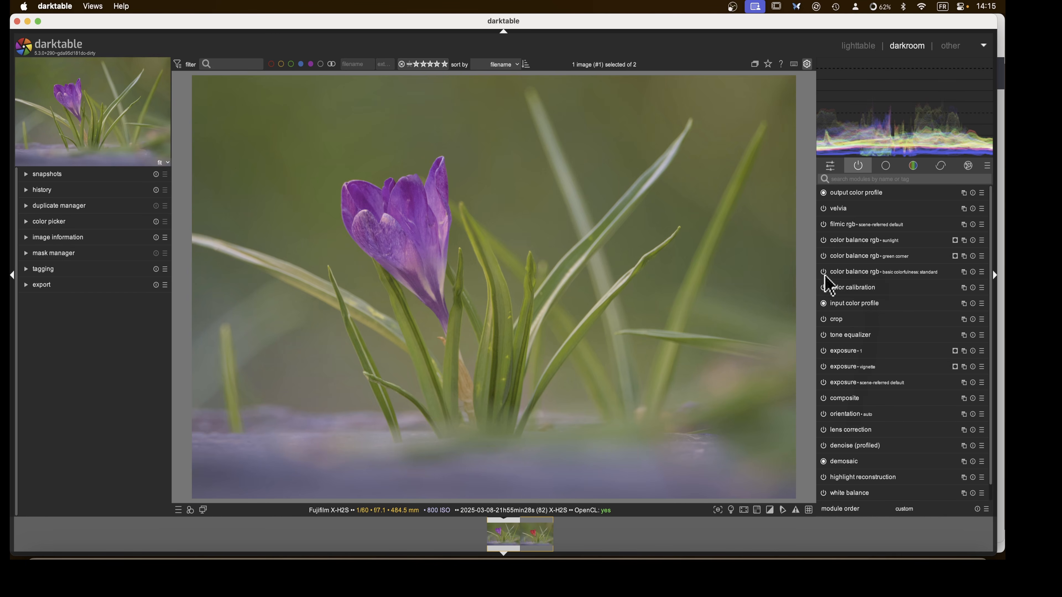
{"action": "left_click_drag", "start_coordinate": [847, 400], "coordinate": [846, 289]}
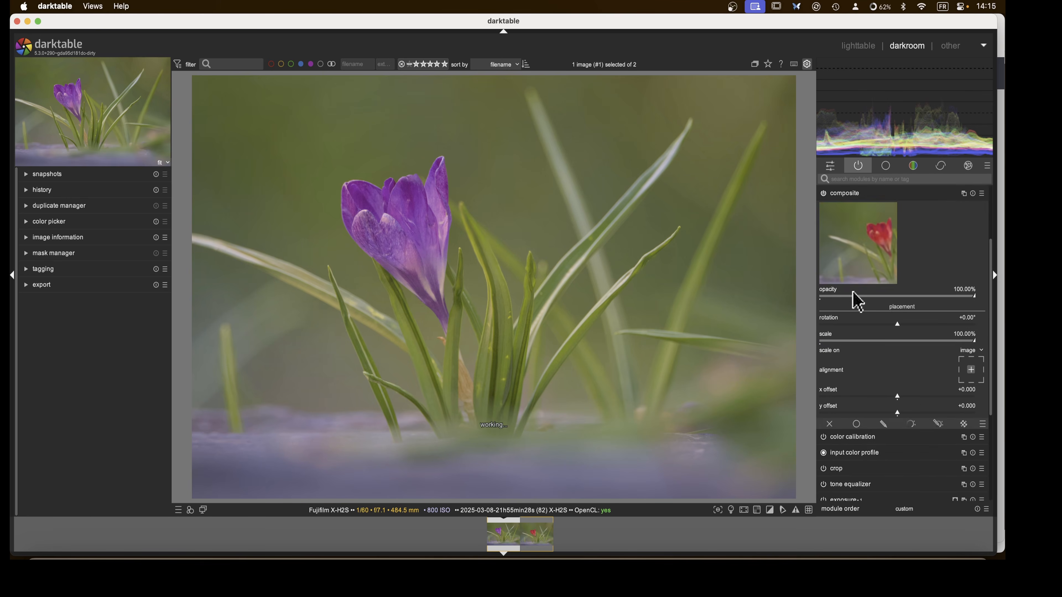
{"action": "left_click", "coordinate": [851, 289]}
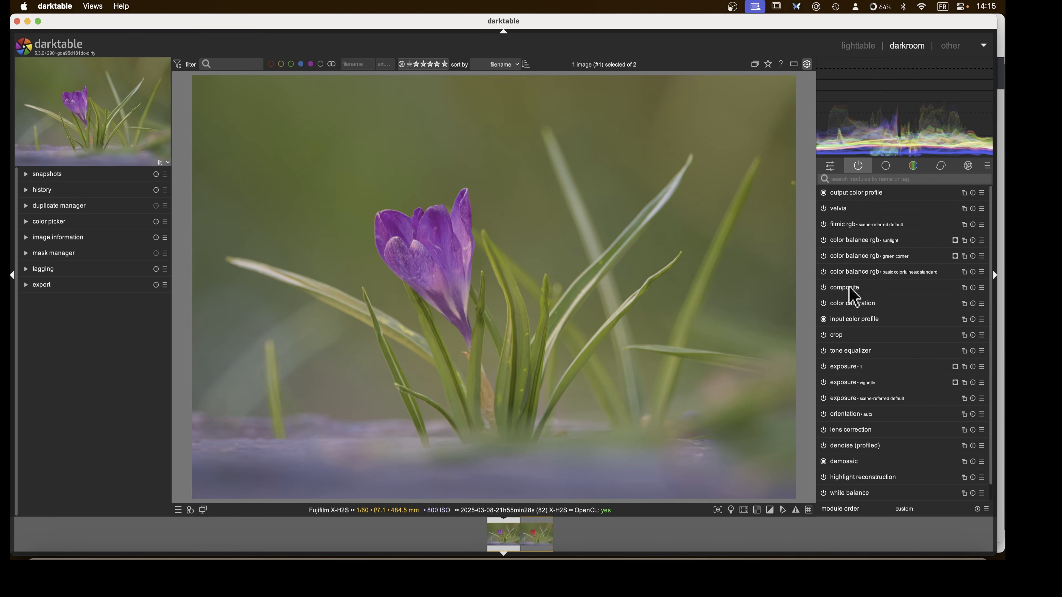
- Enable color equalizer on the purple crocus and move composite directly above it
{"action": "left_click", "coordinate": [905, 164]}
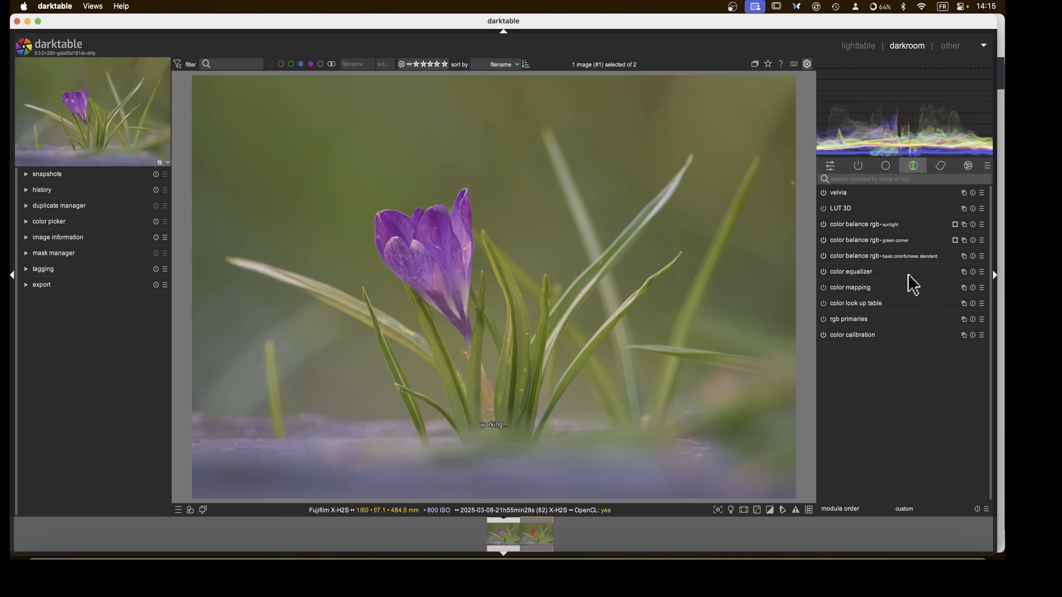
{"action": "left_click", "coordinate": [858, 165]}
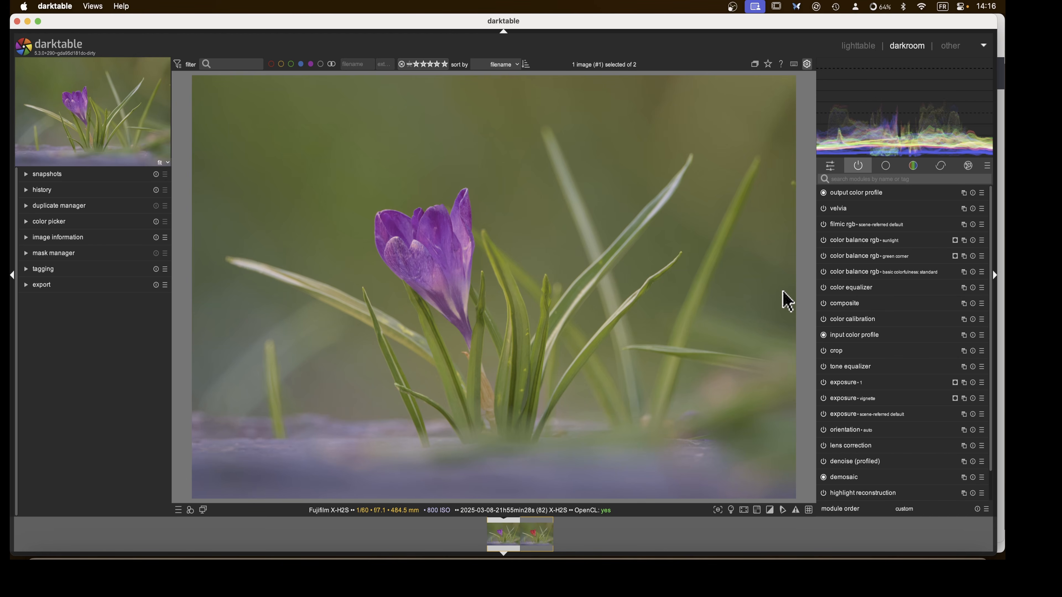
{"action": "left_click", "coordinate": [844, 303]}
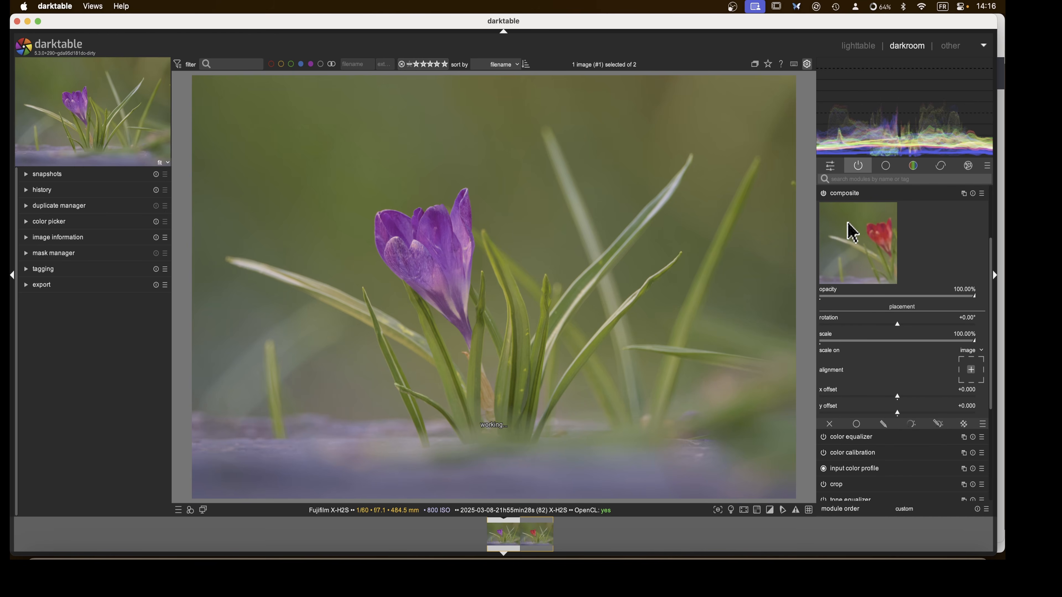
{"action": "left_click", "coordinate": [849, 194]}
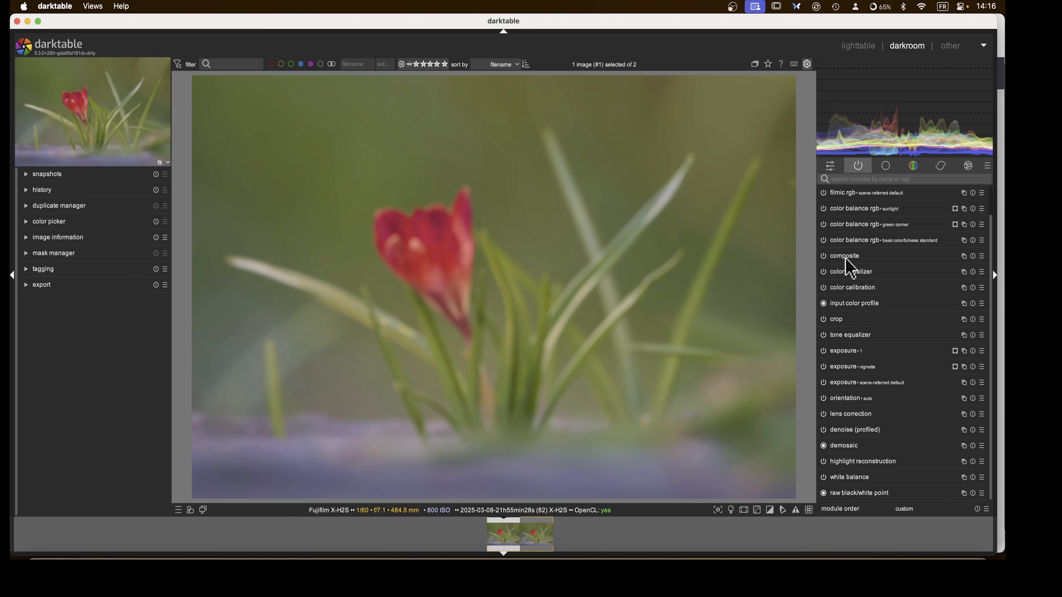
- Activate the blurs module on the crocus with the lens blur type and a blur radius of 8 px
{"action": "scroll", "coordinate": [849, 268], "scroll_direction": "up", "scroll_amount": 2}
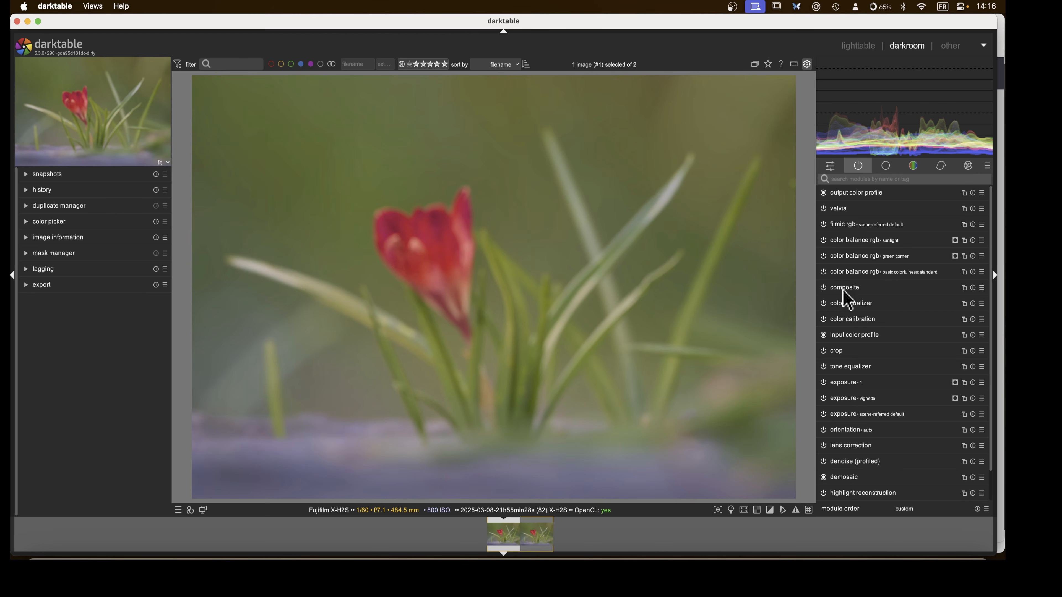
{"action": "left_click", "coordinate": [946, 168]}
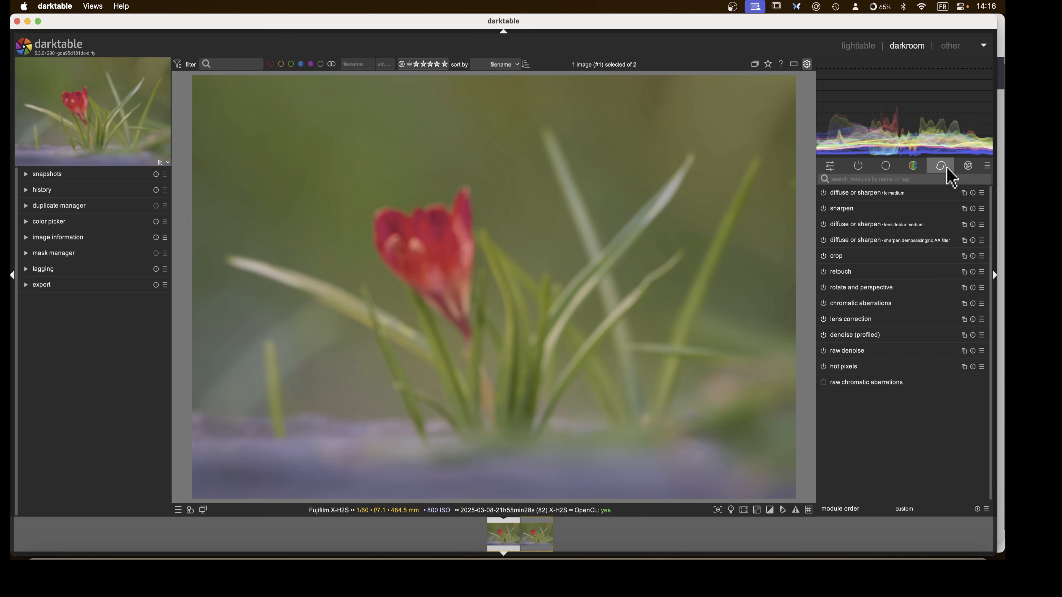
{"action": "left_click", "coordinate": [968, 167]}
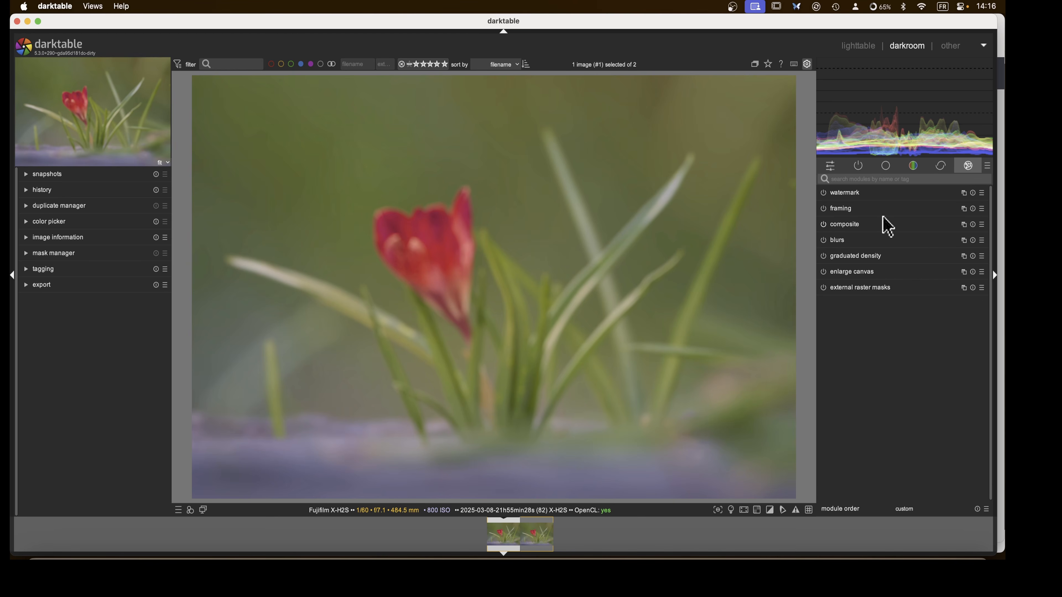
{"action": "left_click", "coordinate": [839, 242]}
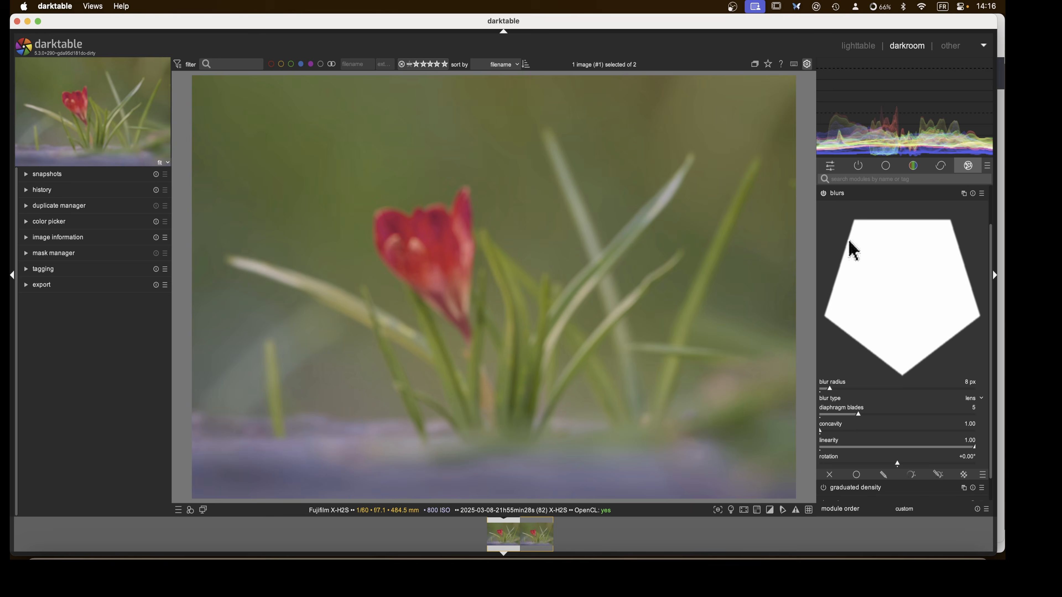
{"action": "left_click", "coordinate": [844, 194]}
{"action": "left_click", "coordinate": [859, 167]}
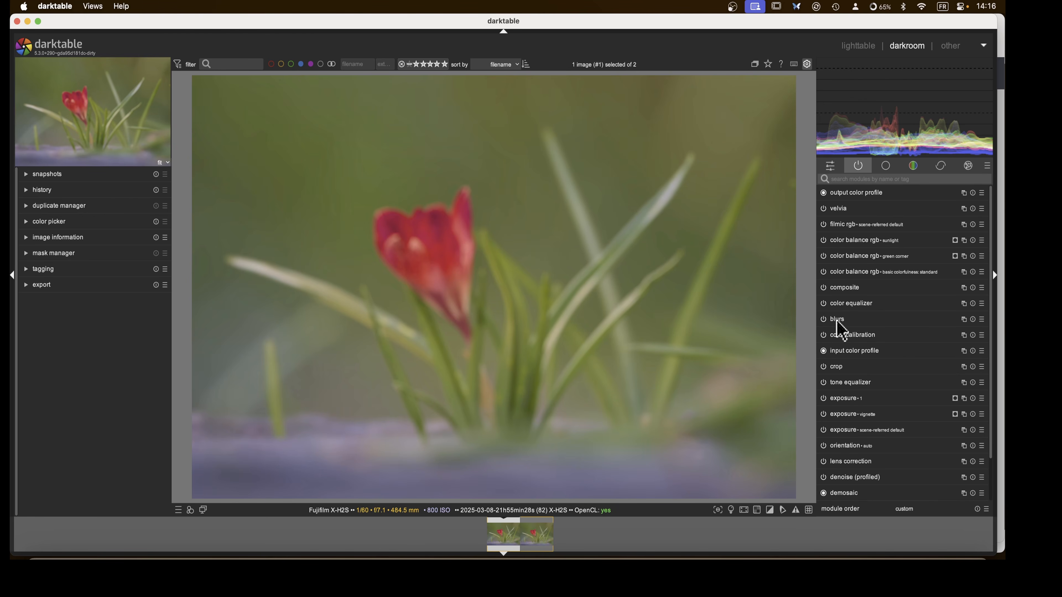
- Try placing blurs above composite, with color equalizer between blurs and composite
{"action": "left_click_drag", "start_coordinate": [840, 328], "coordinate": [836, 281]}
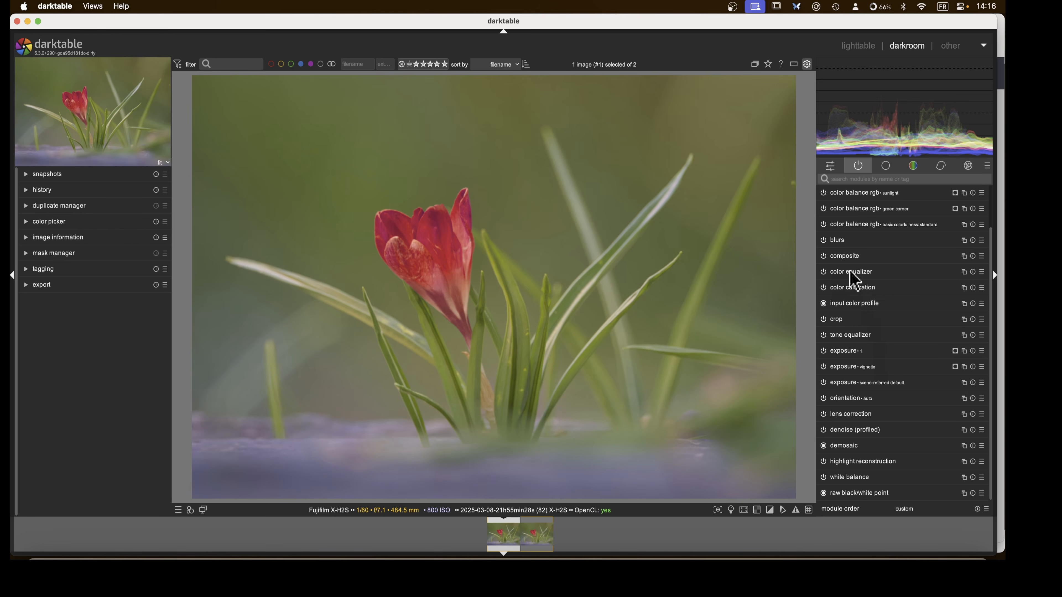
{"action": "mouse_move", "coordinate": [851, 278]}
{"action": "left_mouse_down"}
{"action": "mouse_move", "coordinate": [849, 256]}
{"action": "mouse_move", "coordinate": [849, 268]}
{"action": "left_mouse_up"}
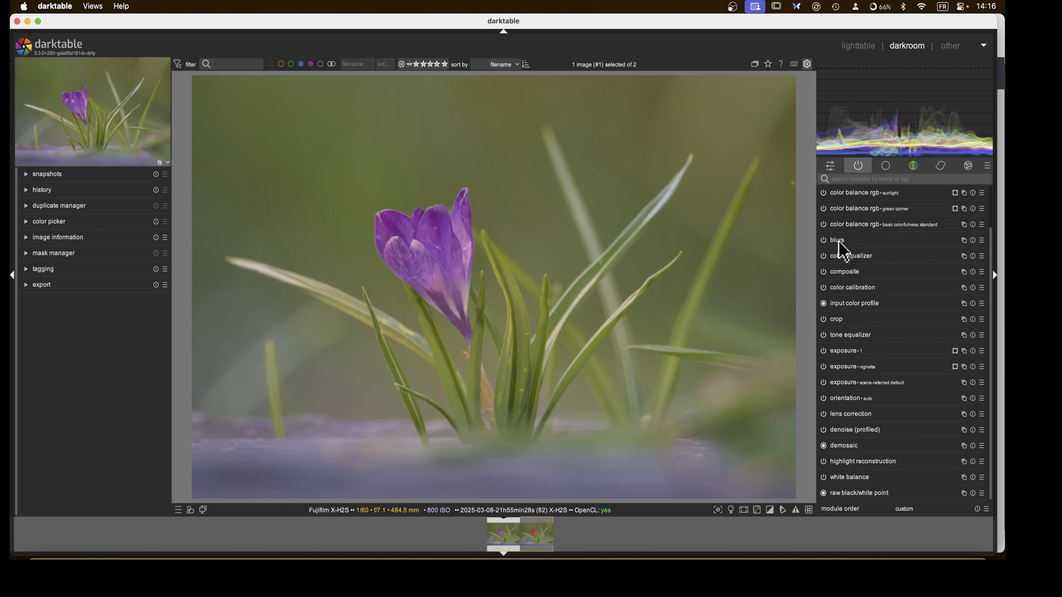
- Move blurs directly below composite, and move color equalizer below composite as well
{"action": "left_click_drag", "start_coordinate": [837, 240], "coordinate": [840, 289]}
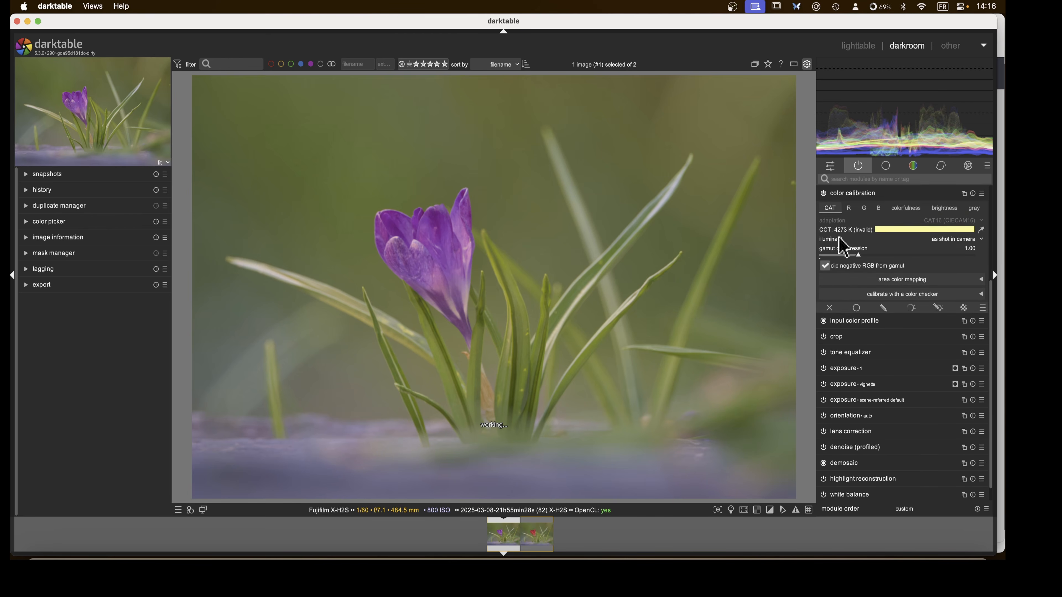
{"action": "scroll", "coordinate": [852, 279], "scroll_direction": "up", "scroll_amount": 3}
{"action": "left_click", "coordinate": [852, 279]}
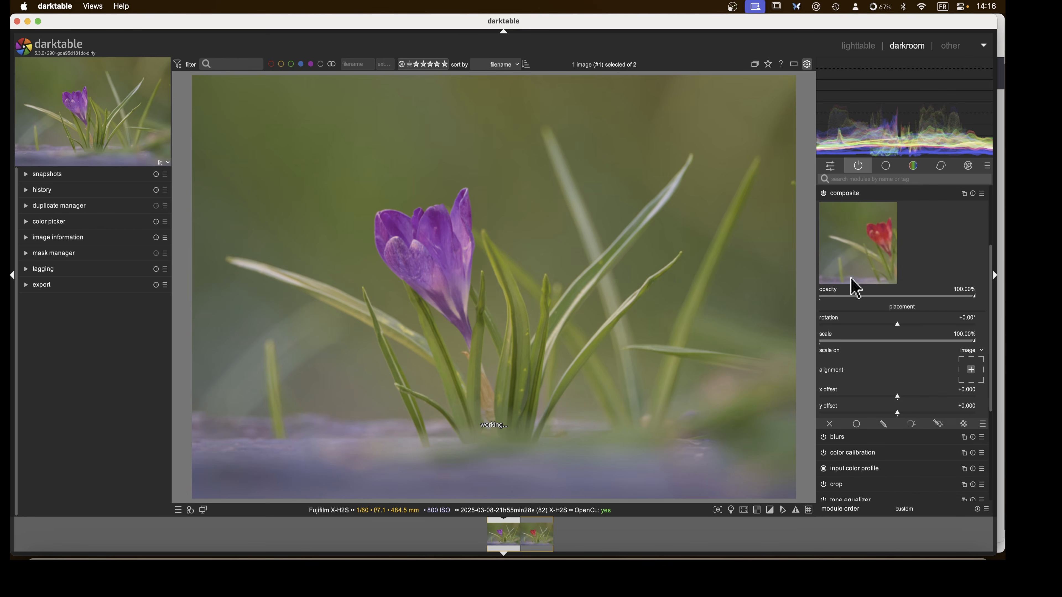
{"action": "left_click", "coordinate": [844, 196]}
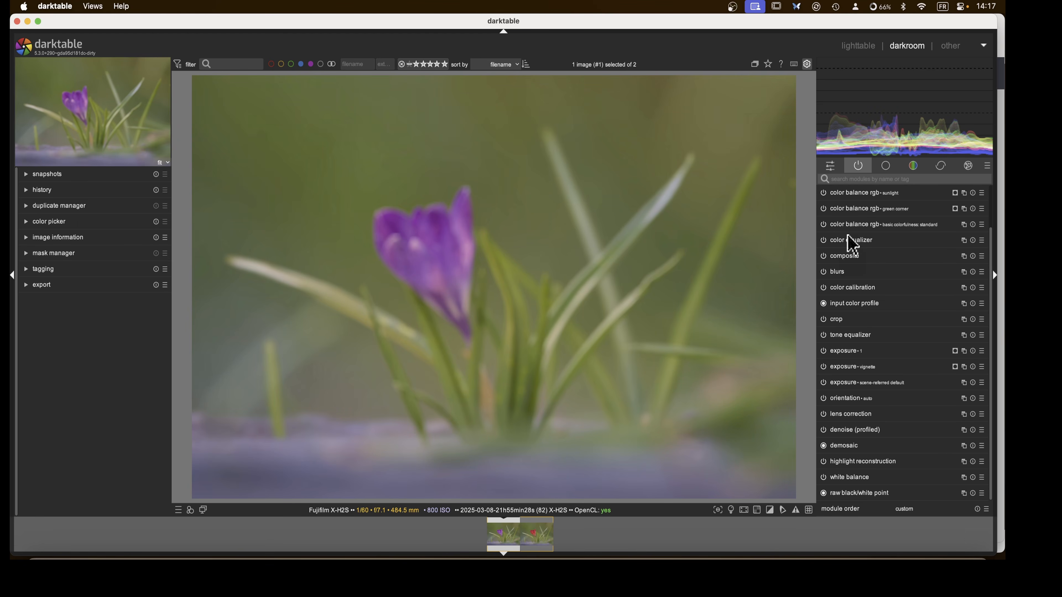
{"action": "left_click_drag", "start_coordinate": [849, 237], "coordinate": [849, 264]}
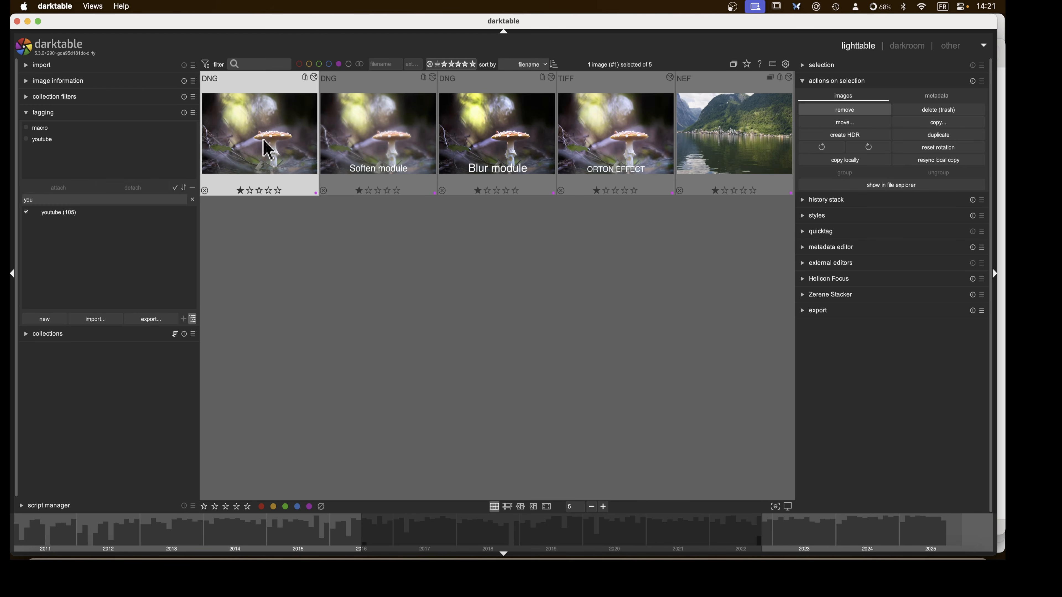
- Open the first, unlabeled mushroom photo in the darkroom and create a duplicate of it
{"action": "double_click", "coordinate": [268, 148]}
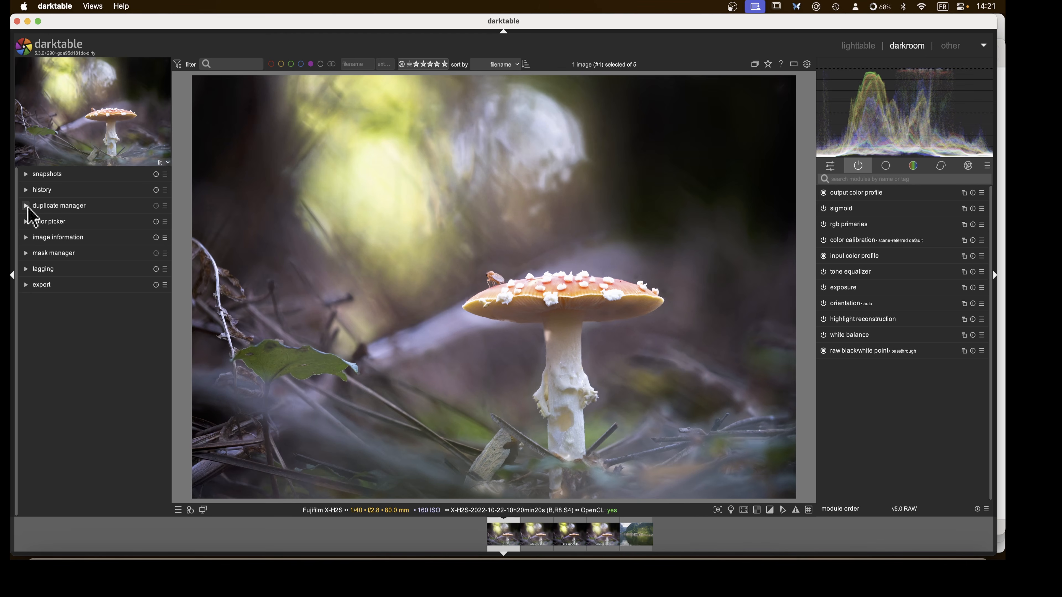
{"action": "left_click", "coordinate": [25, 206]}
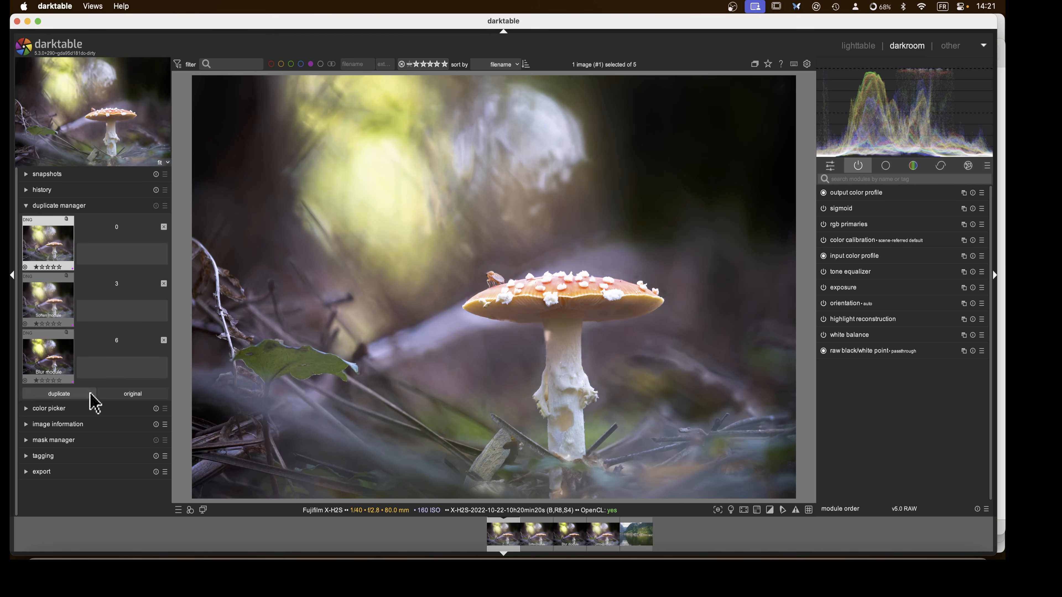
{"action": "left_click", "coordinate": [75, 396]}
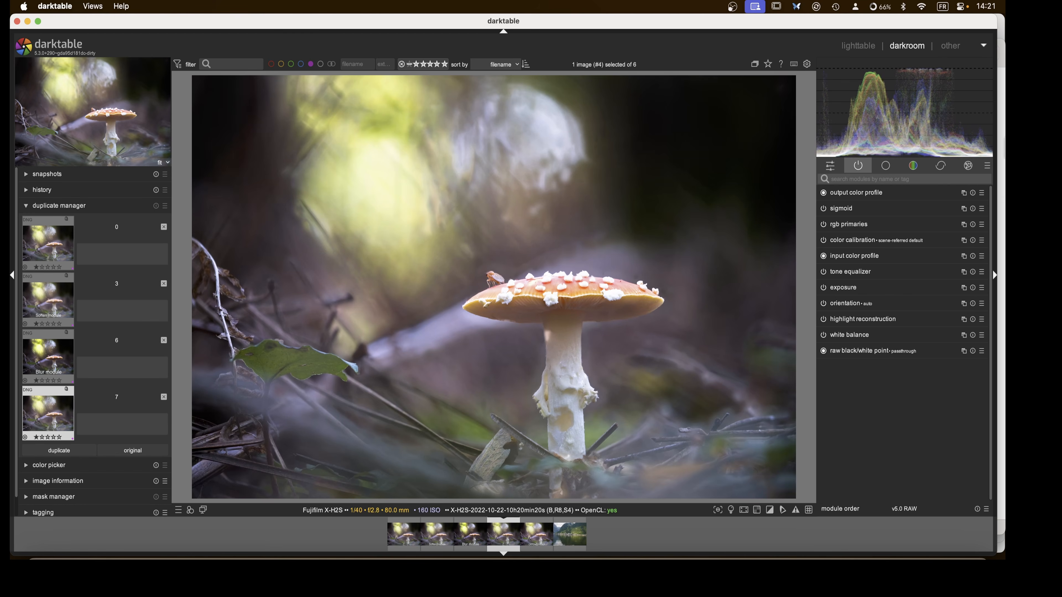
- Enable the watermark module on the new mushroom duplicate and apply the Version preset
{"action": "left_click", "coordinate": [969, 168]}
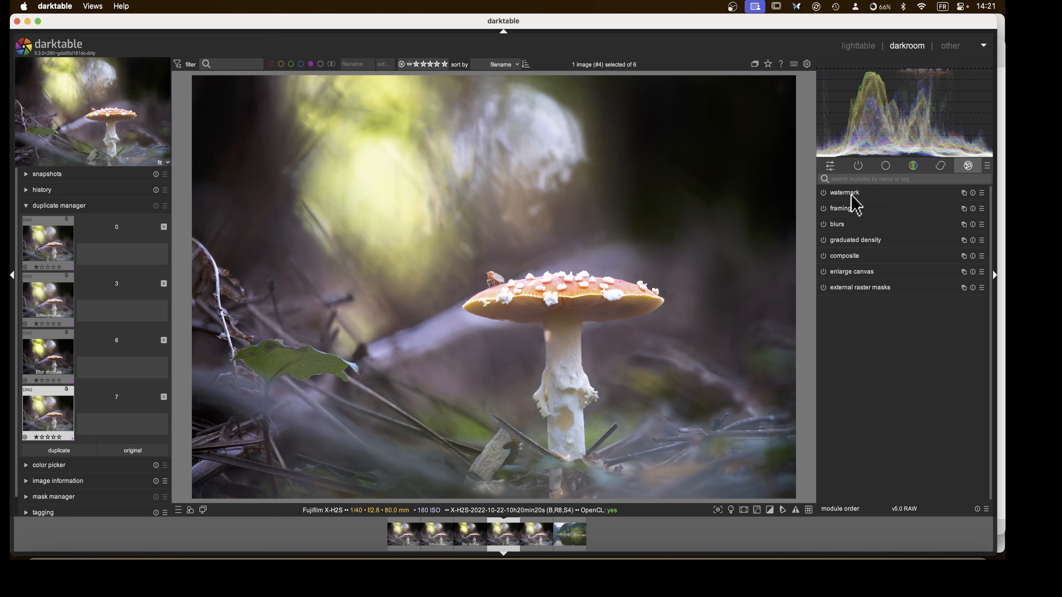
{"action": "left_click", "coordinate": [823, 193]}
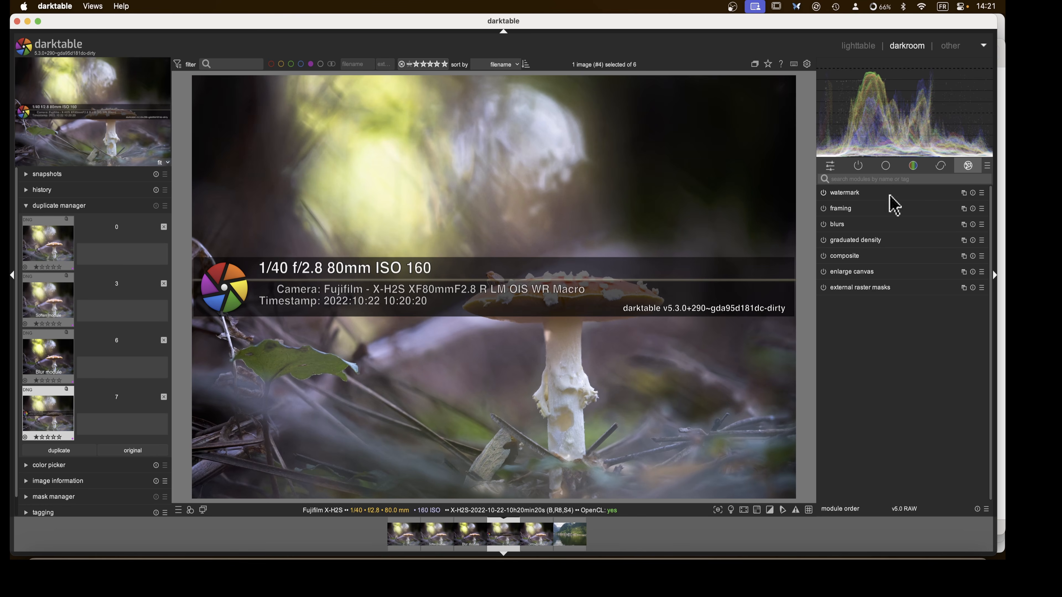
{"action": "left_click", "coordinate": [982, 193]}
{"action": "left_click", "coordinate": [941, 231]}
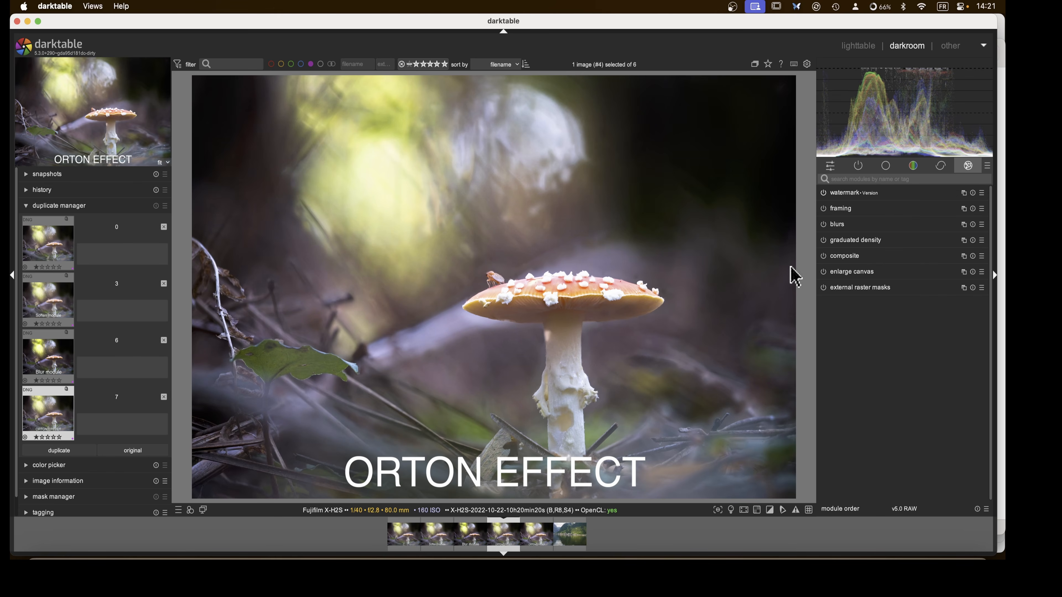
- Replace the watermark text with "aux" on the mushroom duplicate
{"action": "left_click", "coordinate": [853, 194]}
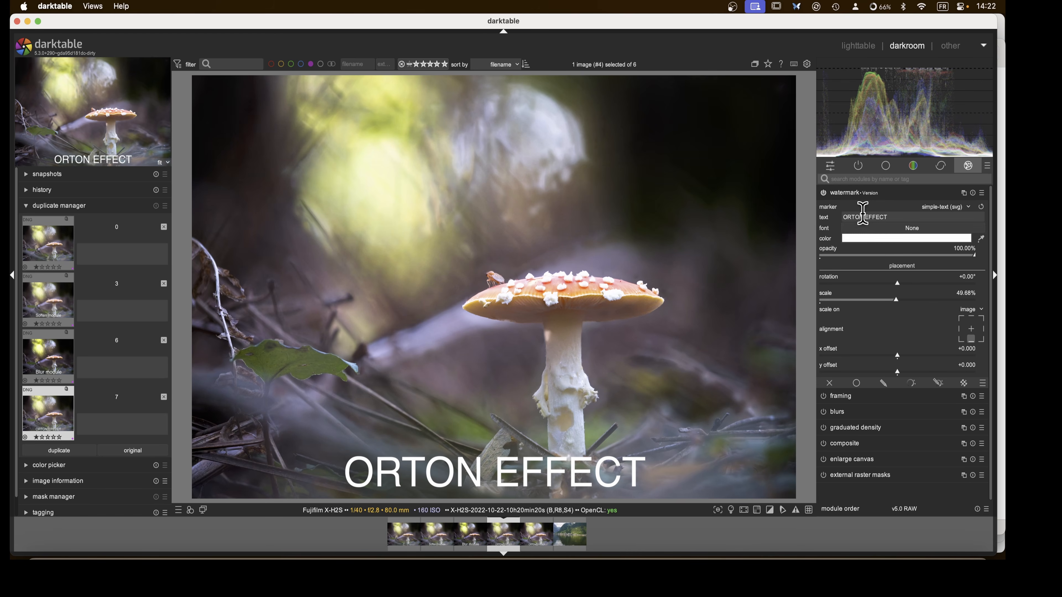
{"action": "left_click_drag", "start_coordinate": [892, 217], "coordinate": [838, 222]}
{"action": "type", "text": "c"}
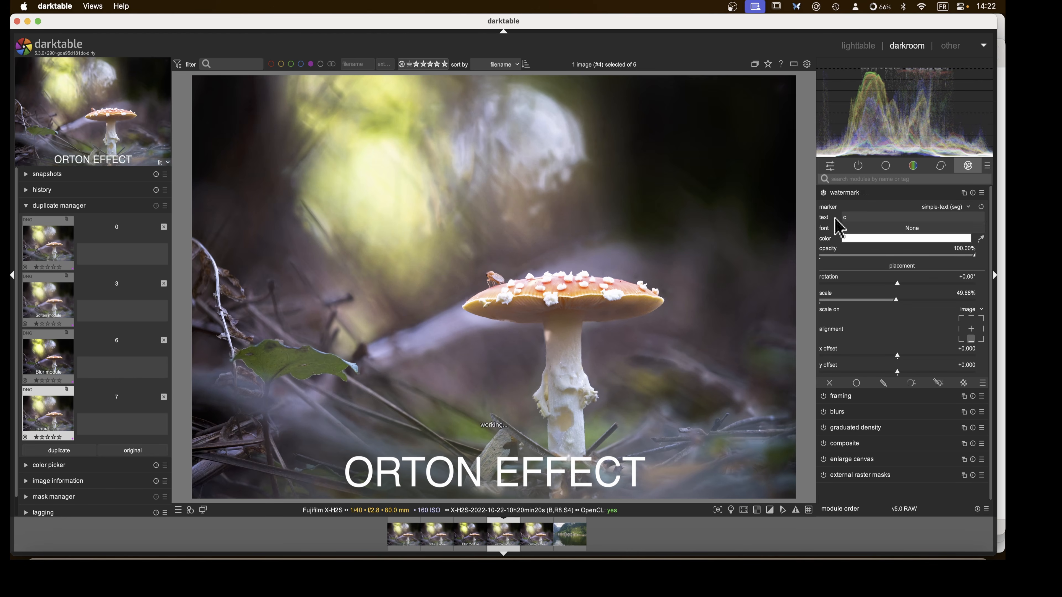
{"action": "type", "text": "omposit"}
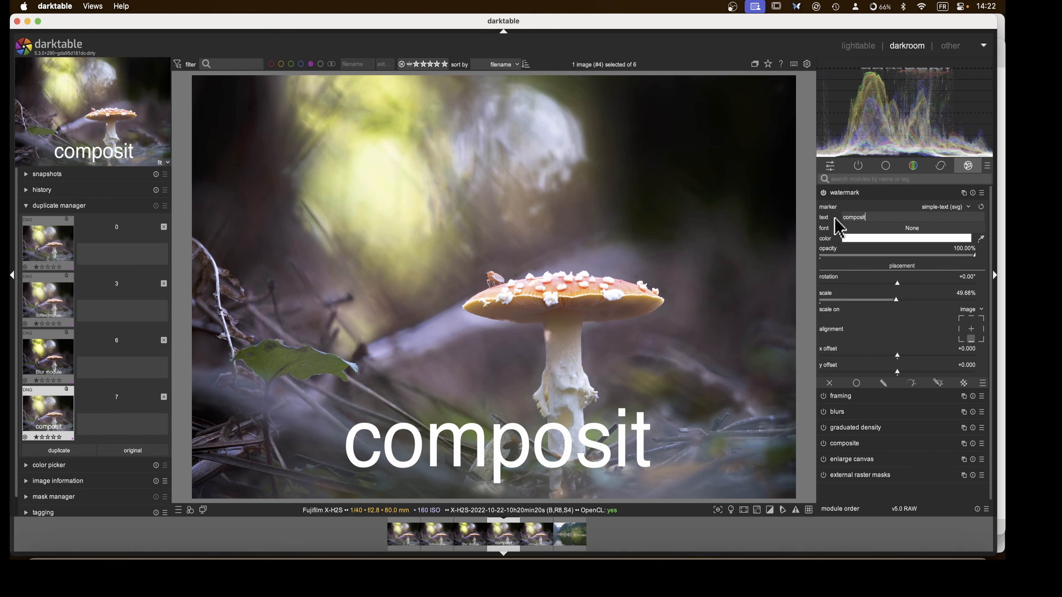
{"action": "key", "text": "BackSpace"}
{"action": "key", "text": "BackSpace"}
{"action": "key", "text": "BackSpace"}
{"action": "key", "text": "BackSpace"}
{"action": "key", "text": "BackSpace"}
{"action": "key", "text": "BackSpace"}
{"action": "key", "text": "BackSpace"}
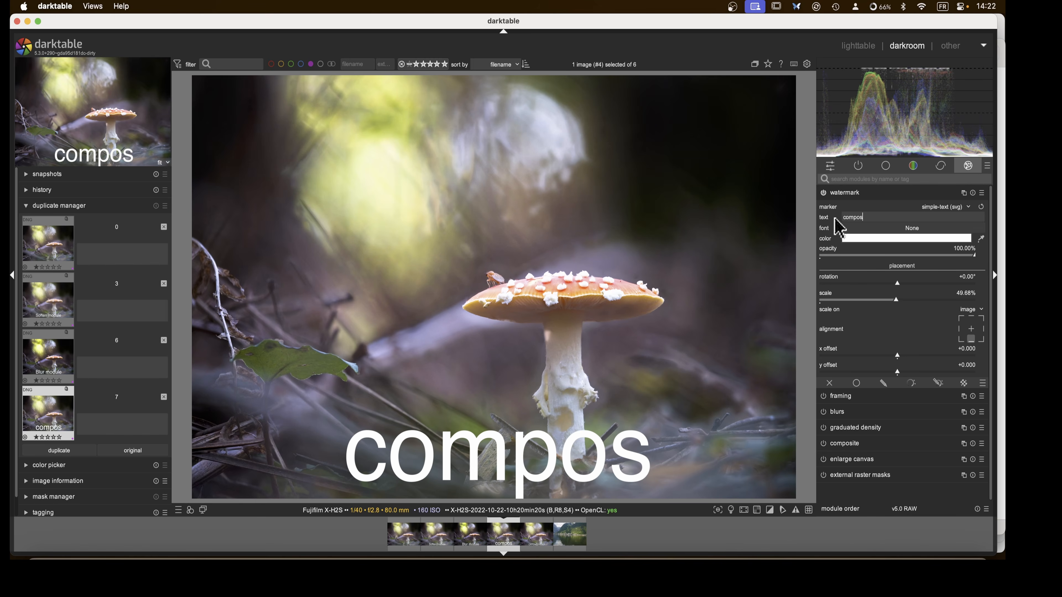
{"action": "key", "text": "BackSpace"}
{"action": "type", "text": "aux"}
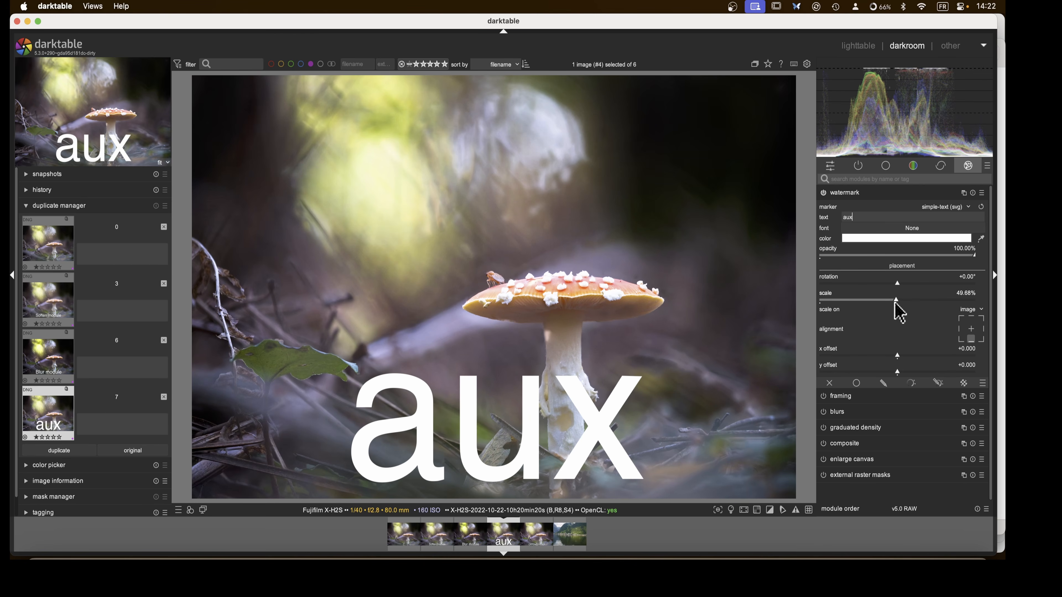
- Reduce the watermark scale to 12.18% and align the text to the image's top-left corner
{"action": "left_click_drag", "start_coordinate": [896, 300], "coordinate": [839, 302]}
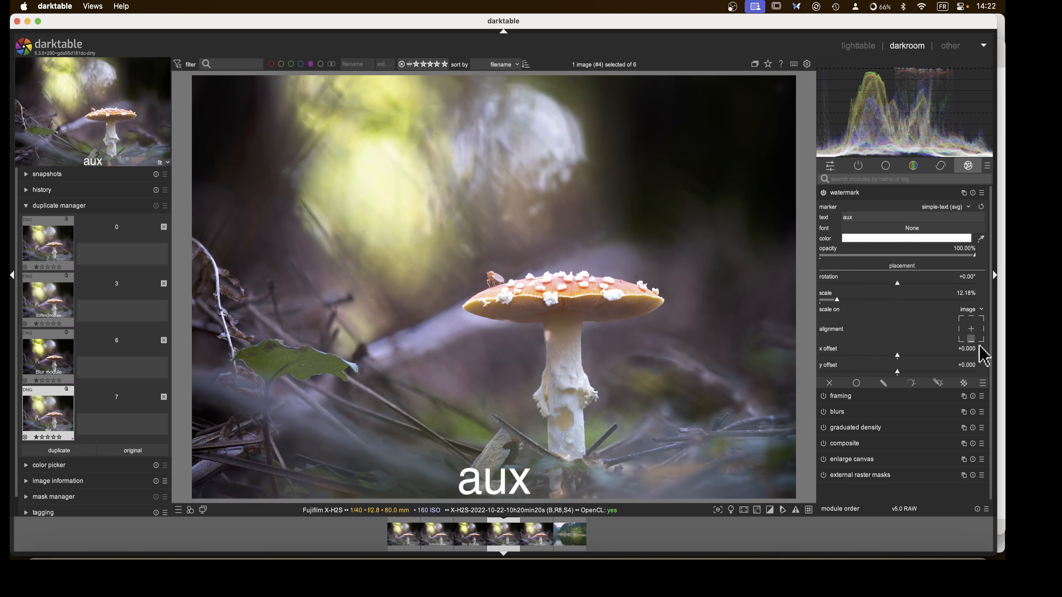
{"action": "left_click", "coordinate": [964, 322]}
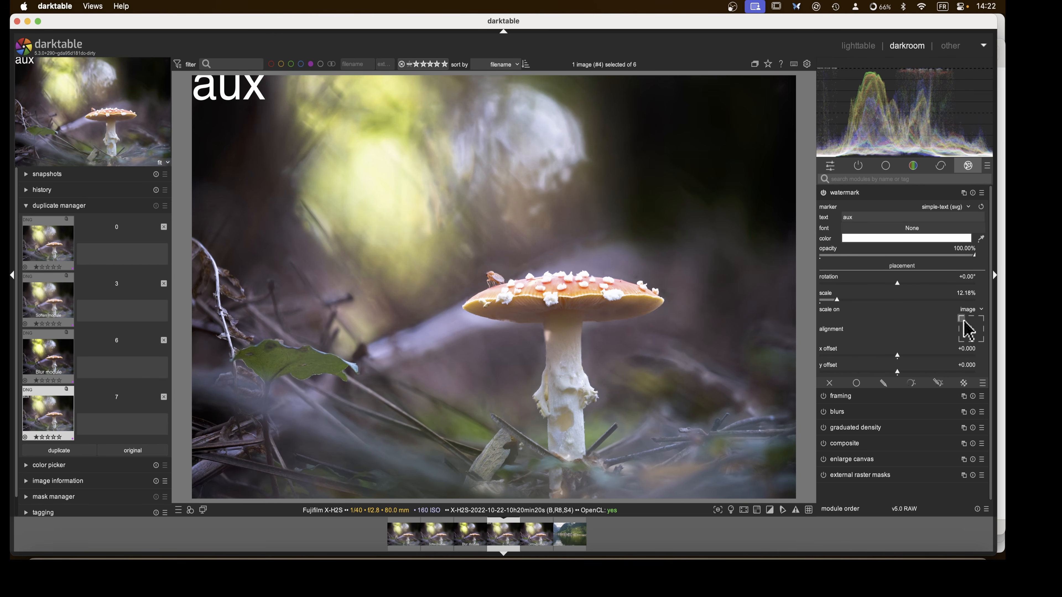
{"action": "left_click", "coordinate": [858, 166]}
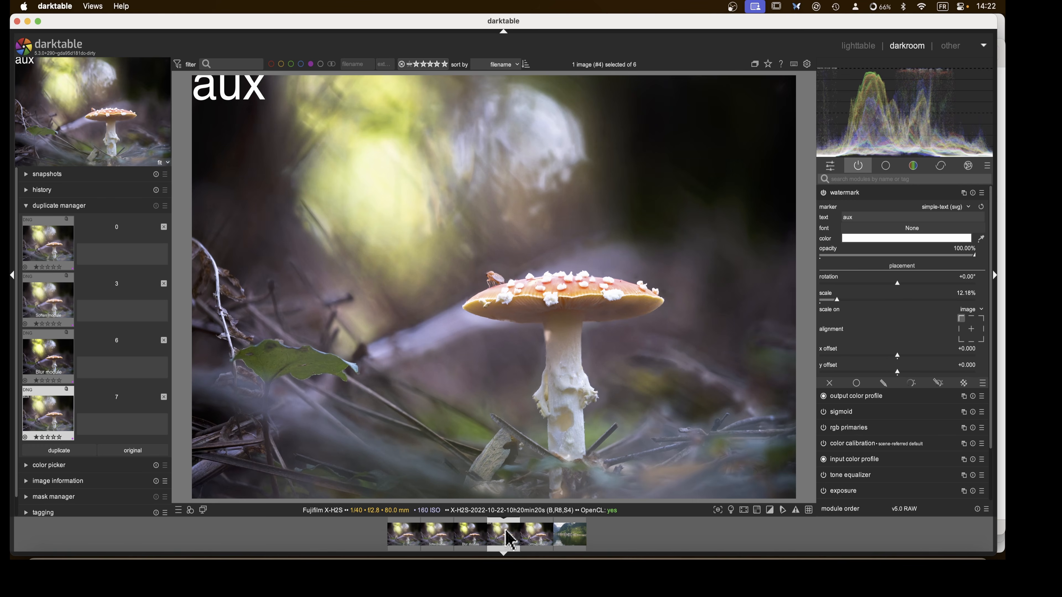
{"action": "left_click", "coordinate": [511, 540]}
{"action": "left_click", "coordinate": [854, 193]}
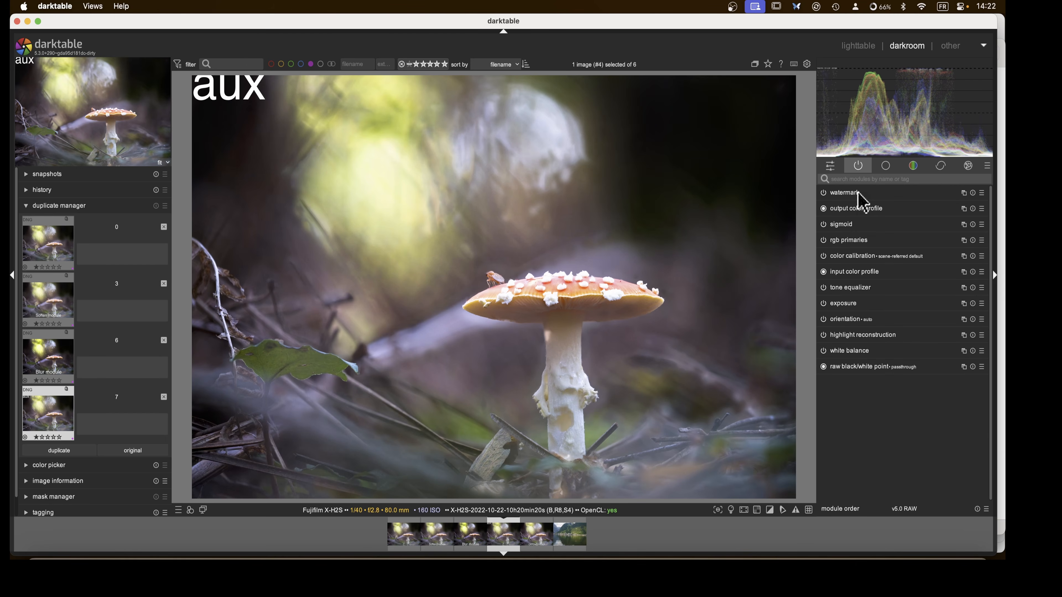
- Enable the blurs module on the aux duplicate with a gaussian blur of 31 px radius
{"action": "left_click", "coordinate": [941, 166]}
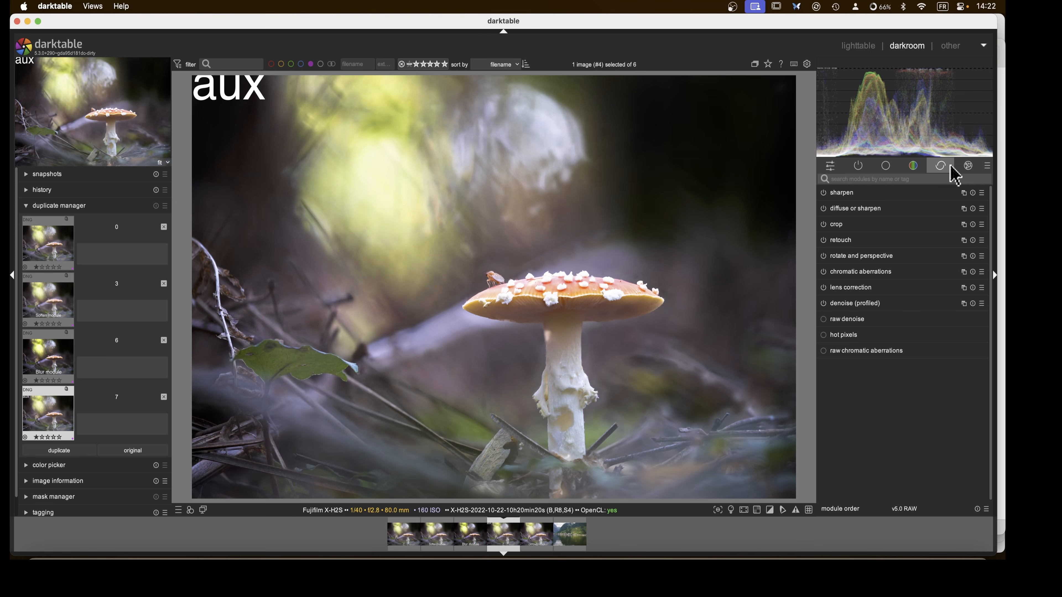
{"action": "left_click", "coordinate": [968, 167]}
{"action": "left_click", "coordinate": [848, 225]}
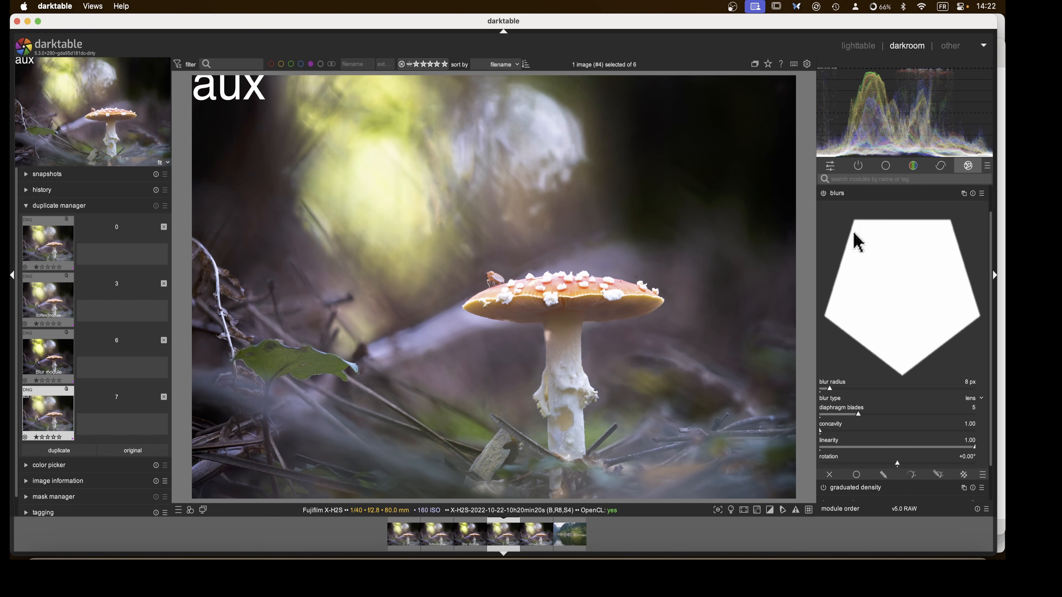
{"action": "left_click", "coordinate": [972, 399]}
{"action": "left_click", "coordinate": [973, 415]}
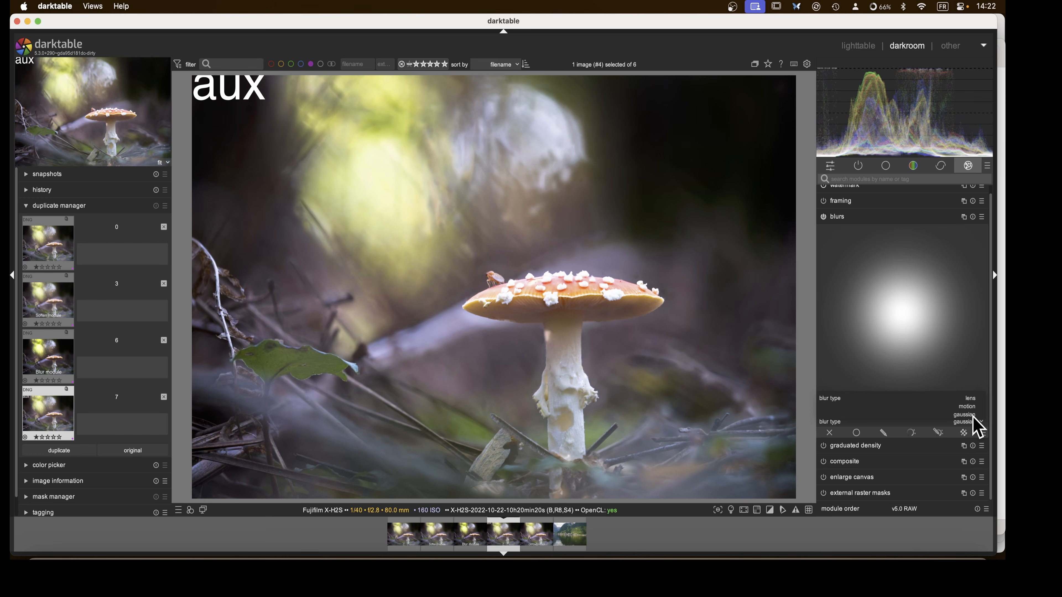
{"action": "left_click_drag", "start_coordinate": [830, 413], "coordinate": [890, 417]}
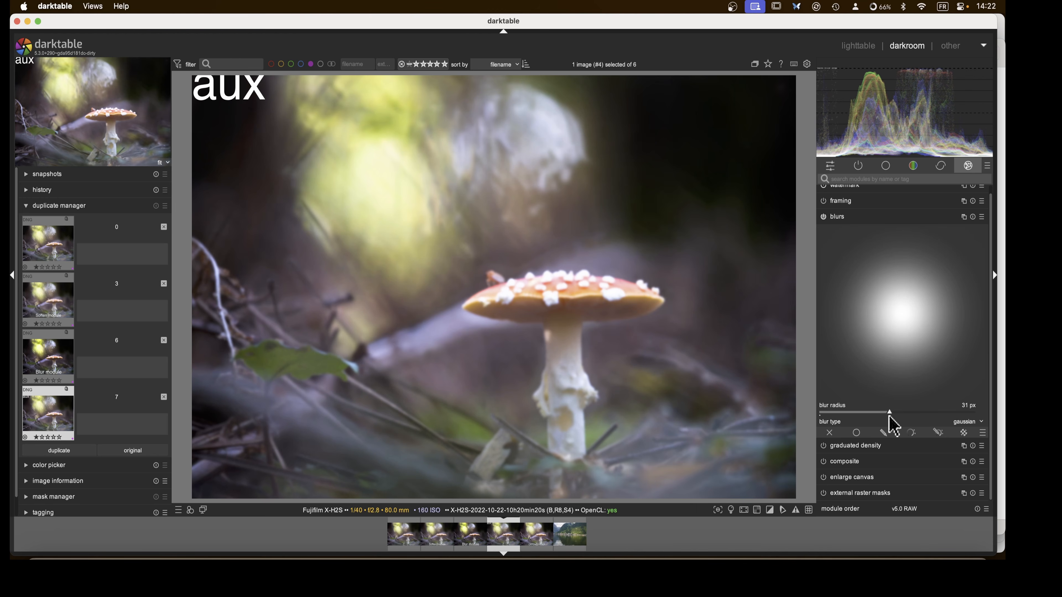
{"action": "left_click", "coordinate": [891, 422]}
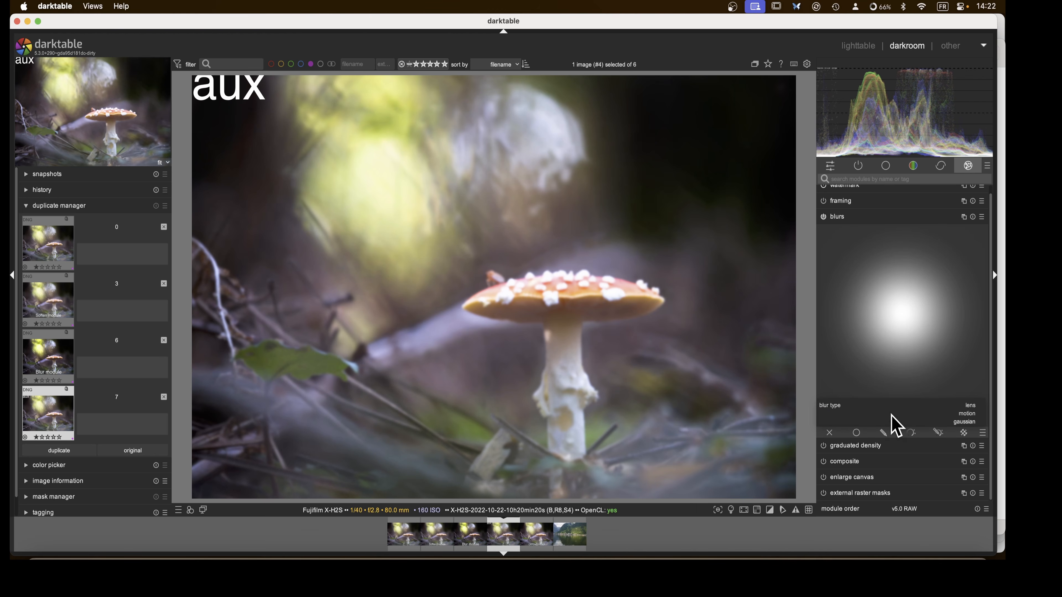
{"action": "left_click", "coordinate": [847, 219]}
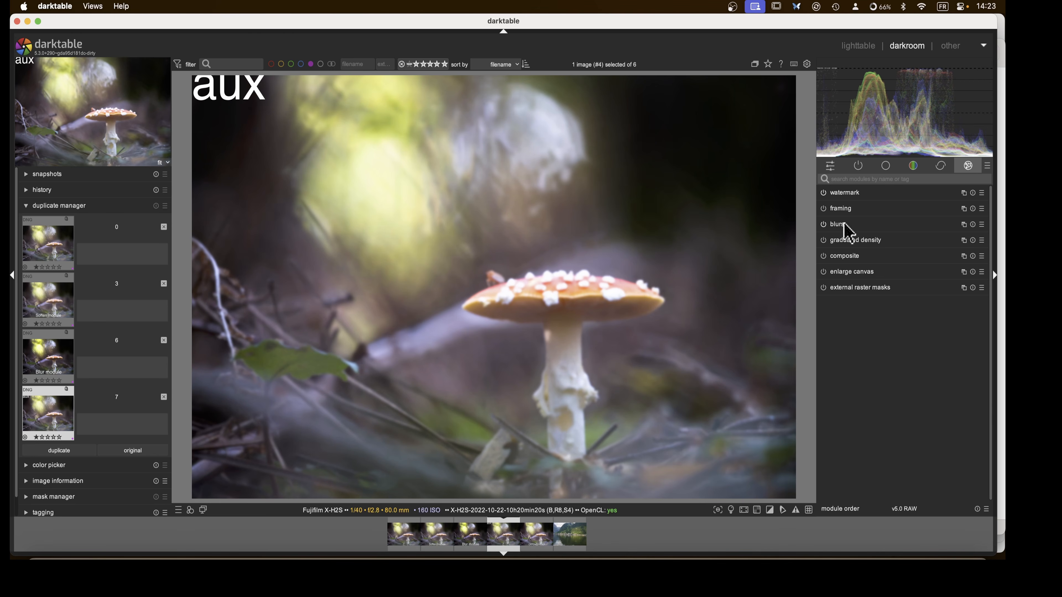
- In color balance rgb, set brilliance shadows to -8.97%, mid-tones to +20.27%, highlights to +8.31%, and perceptual global saturation to +19.60%
{"action": "left_click", "coordinate": [912, 166]}
{"action": "left_click", "coordinate": [861, 225]}
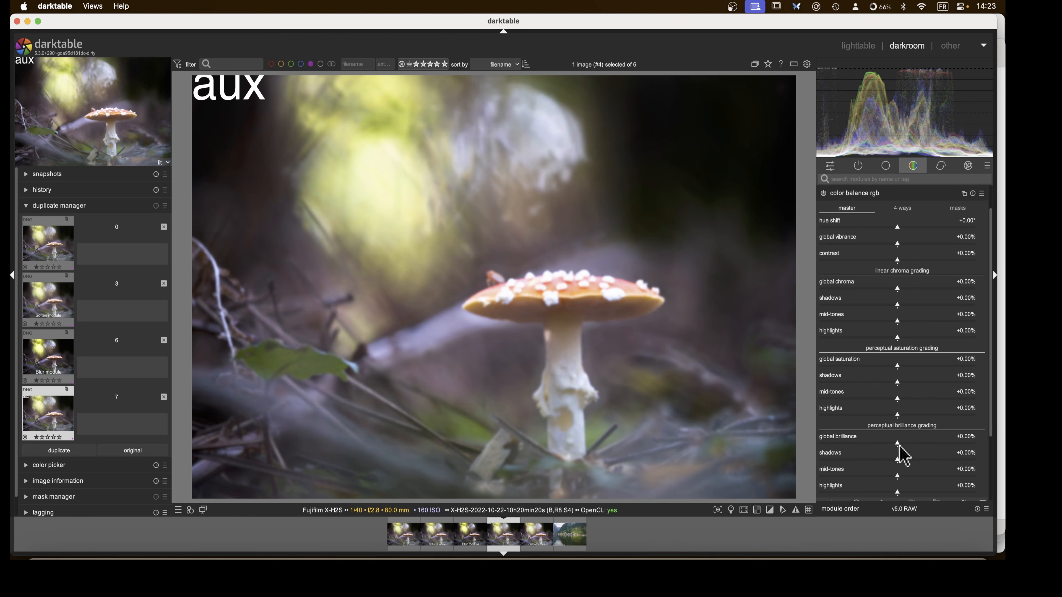
{"action": "left_click_drag", "start_coordinate": [896, 485], "coordinate": [889, 464]}
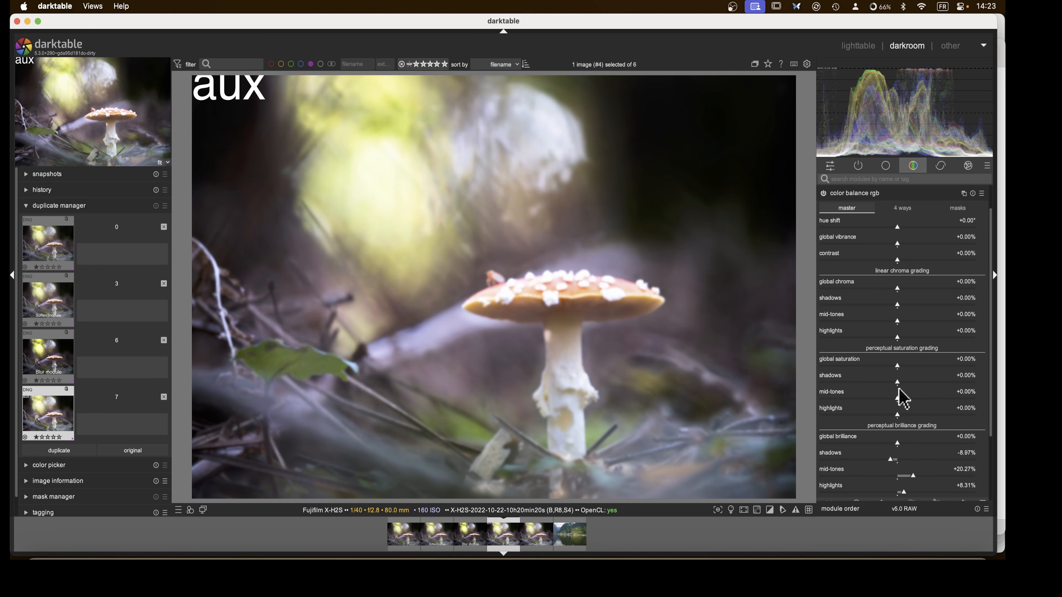
{"action": "left_click_drag", "start_coordinate": [900, 364], "coordinate": [911, 368]}
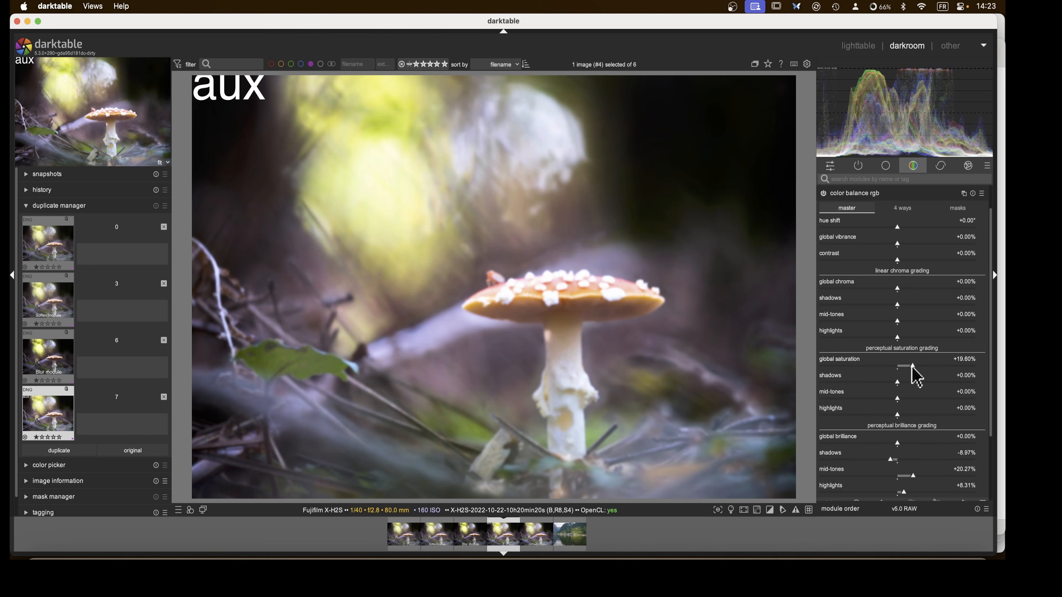
{"action": "left_click", "coordinate": [865, 197]}
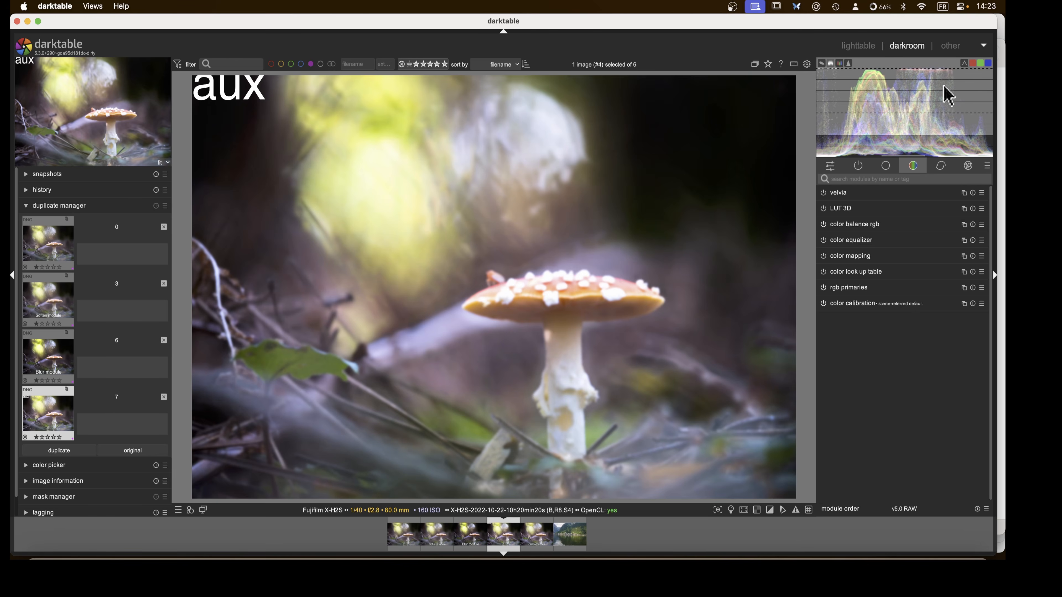
- Open the first, unlabeled mushroom photo and add the blurred aux duplicate as the overlay image in the composite module
{"action": "left_click", "coordinate": [404, 545]}
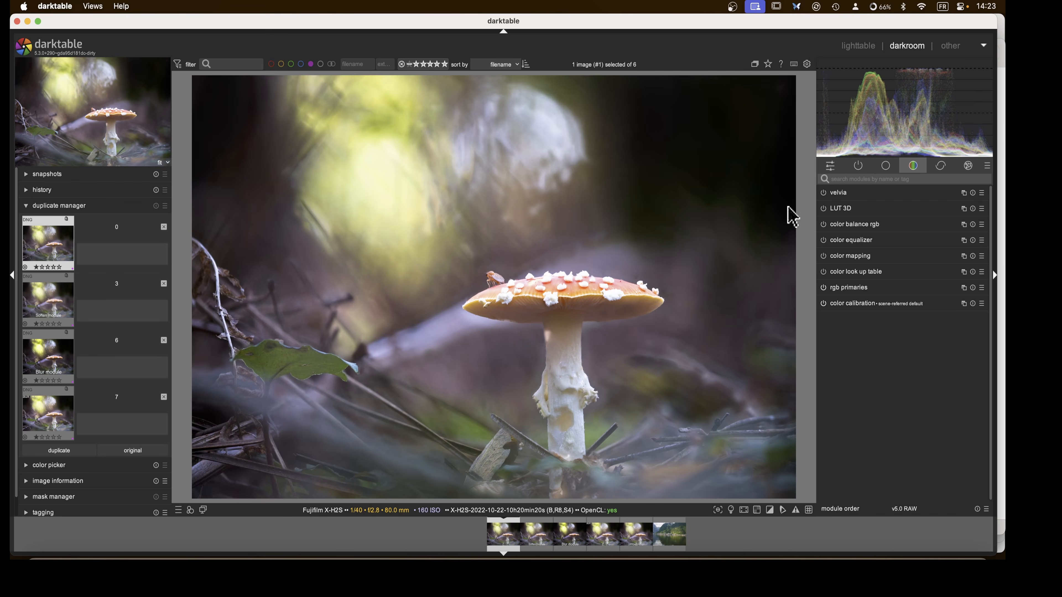
{"action": "left_click", "coordinate": [967, 167]}
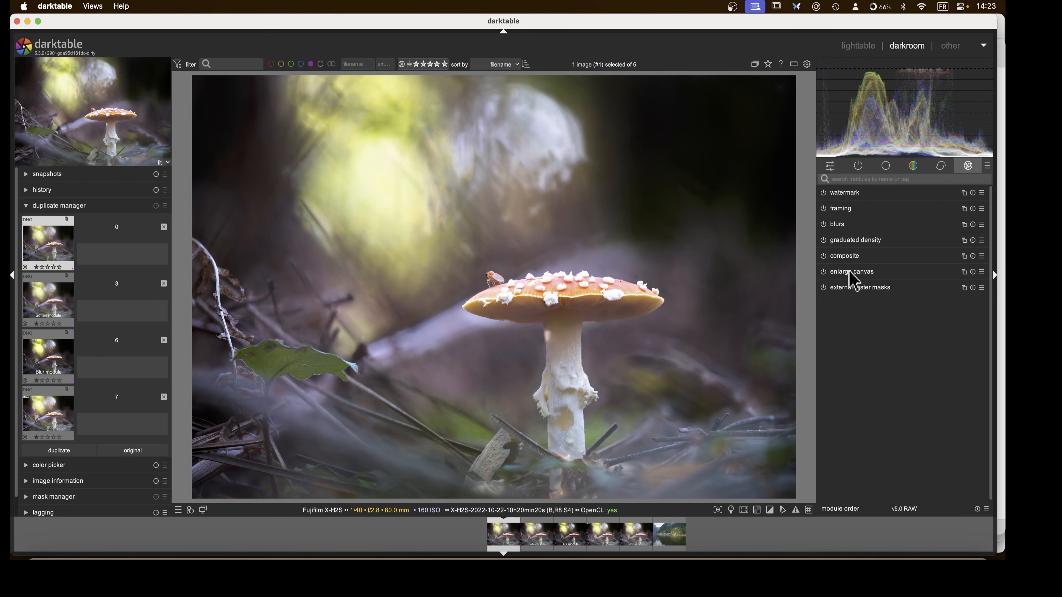
{"action": "left_click", "coordinate": [843, 256]}
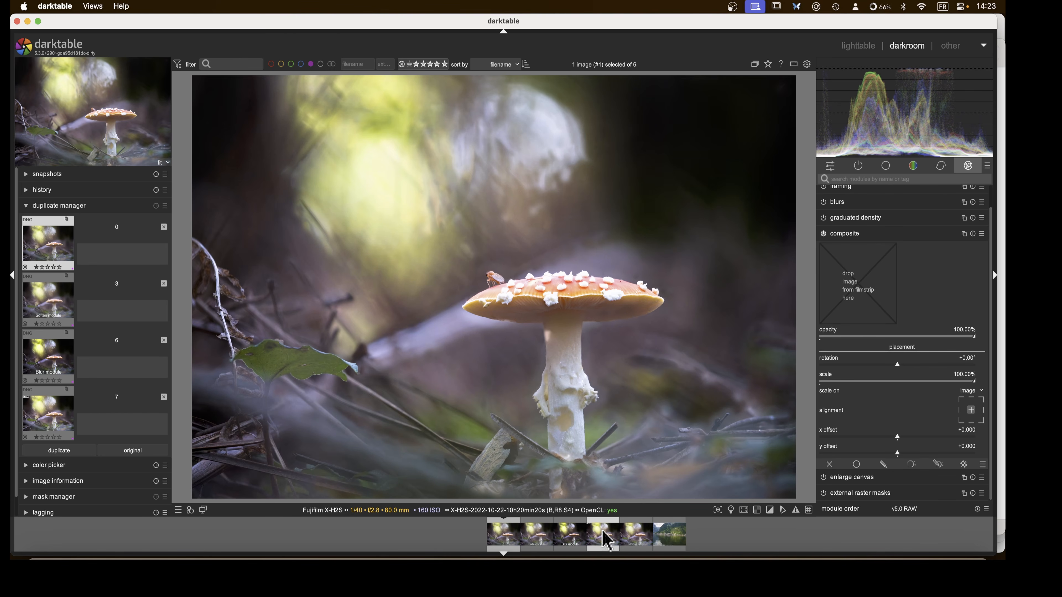
{"action": "left_click_drag", "start_coordinate": [607, 535], "coordinate": [858, 304]}
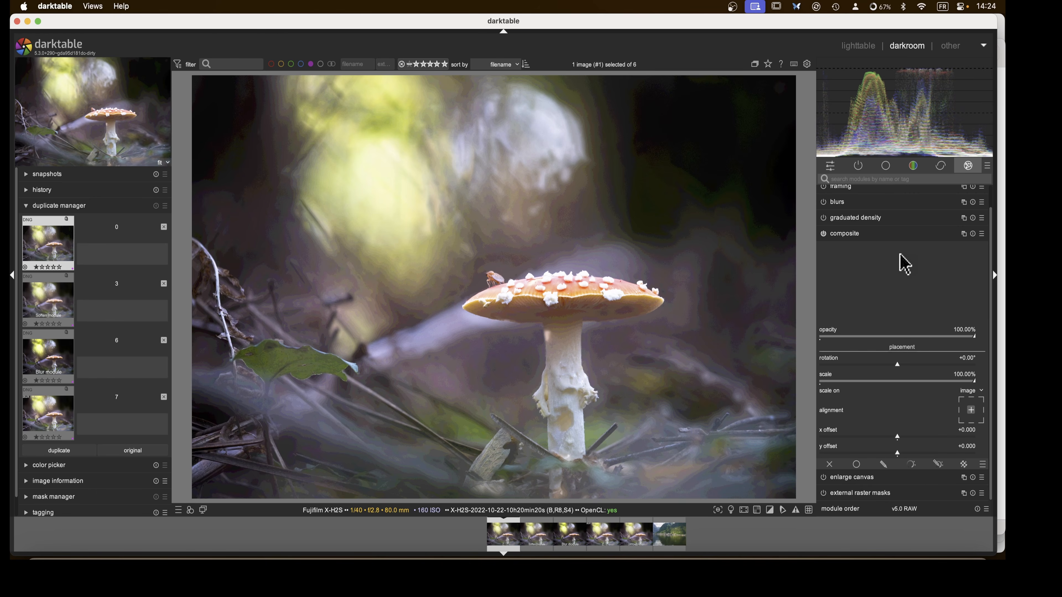
{"action": "left_click", "coordinate": [852, 236]}
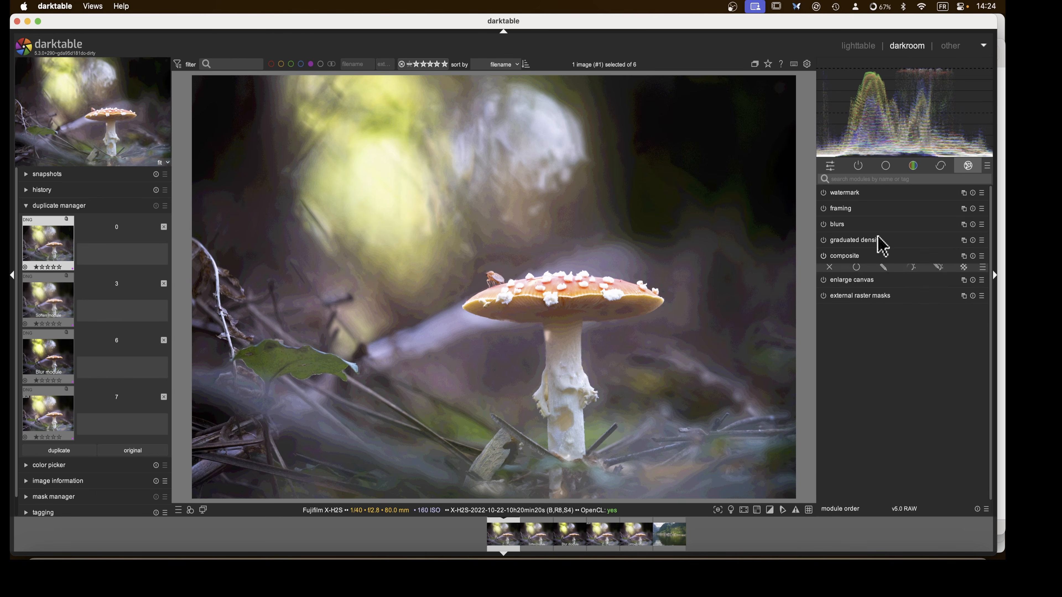
- Check the composite's effect among the active modules, and move the composite module directly above sigmoid in the module order
{"action": "left_click", "coordinate": [857, 166]}
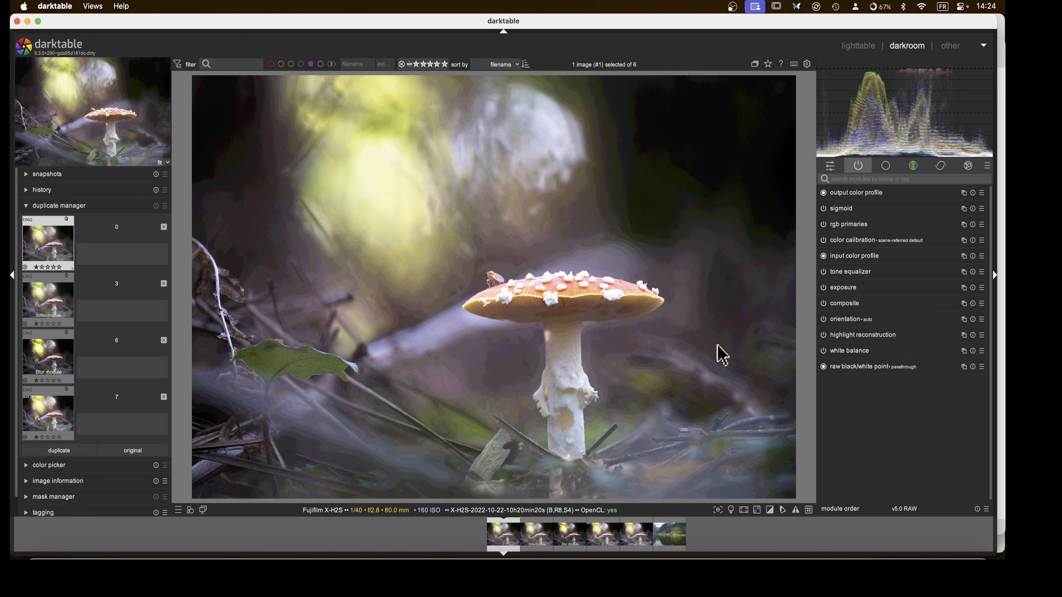
{"action": "left_click", "coordinate": [824, 304]}
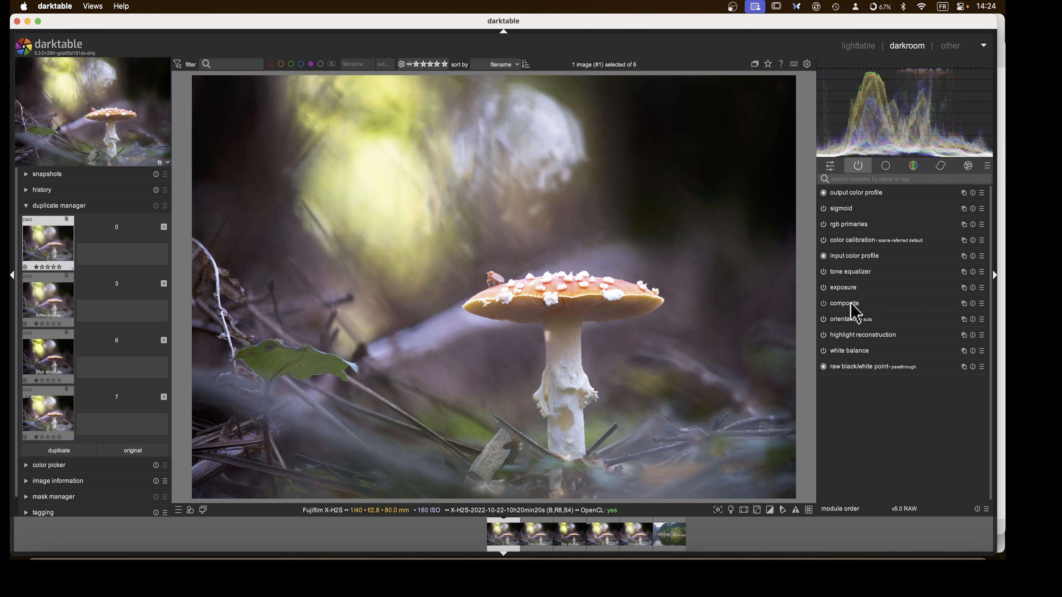
{"action": "left_click", "coordinate": [823, 303]}
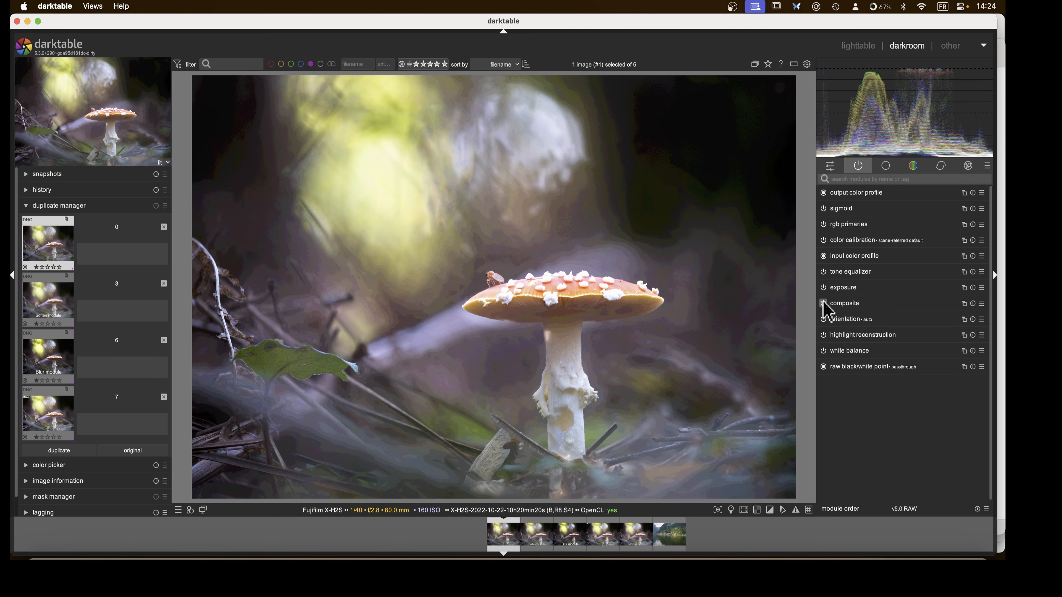
{"action": "left_click_drag", "start_coordinate": [824, 303], "coordinate": [844, 224]}
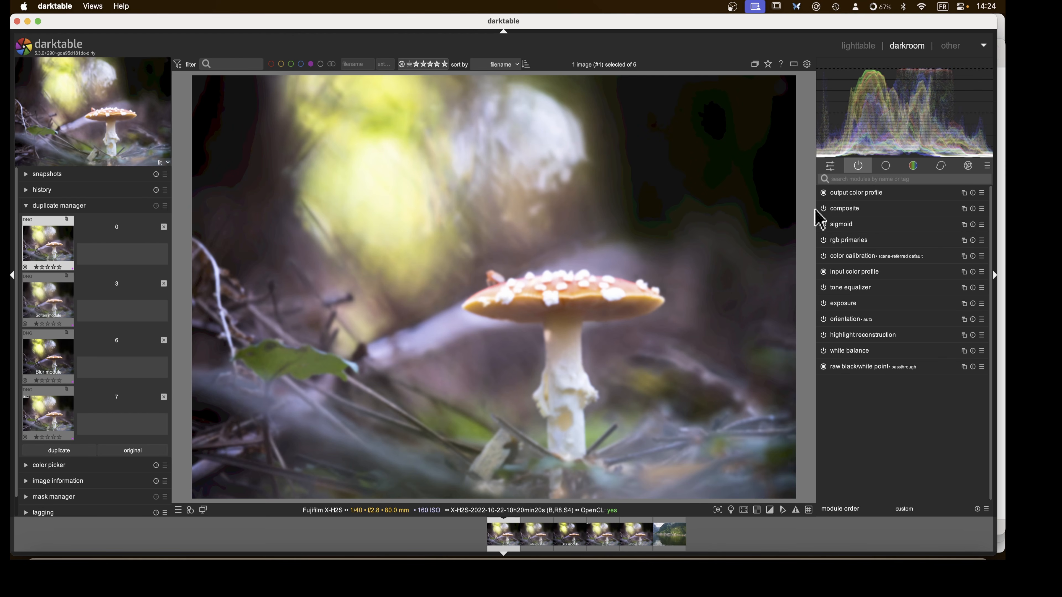
- Toggle the repositioned composite module off and on repeatedly to compare the sharp photo with the blurred overlay
{"action": "left_click", "coordinate": [823, 208]}
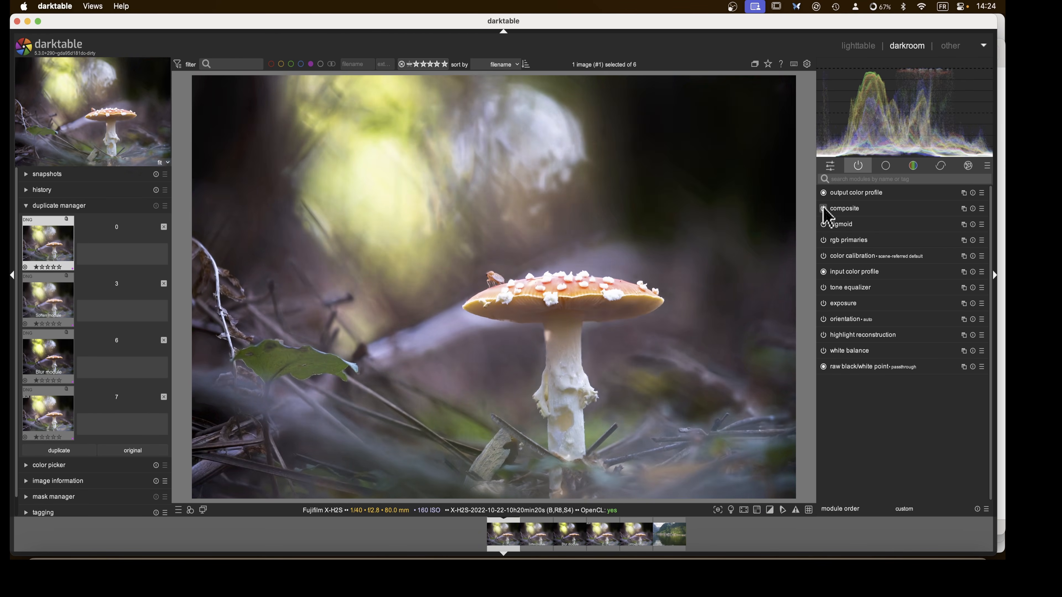
{"action": "left_click", "coordinate": [824, 208]}
{"action": "left_click", "coordinate": [823, 208]}
{"action": "left_click", "coordinate": [823, 208]}
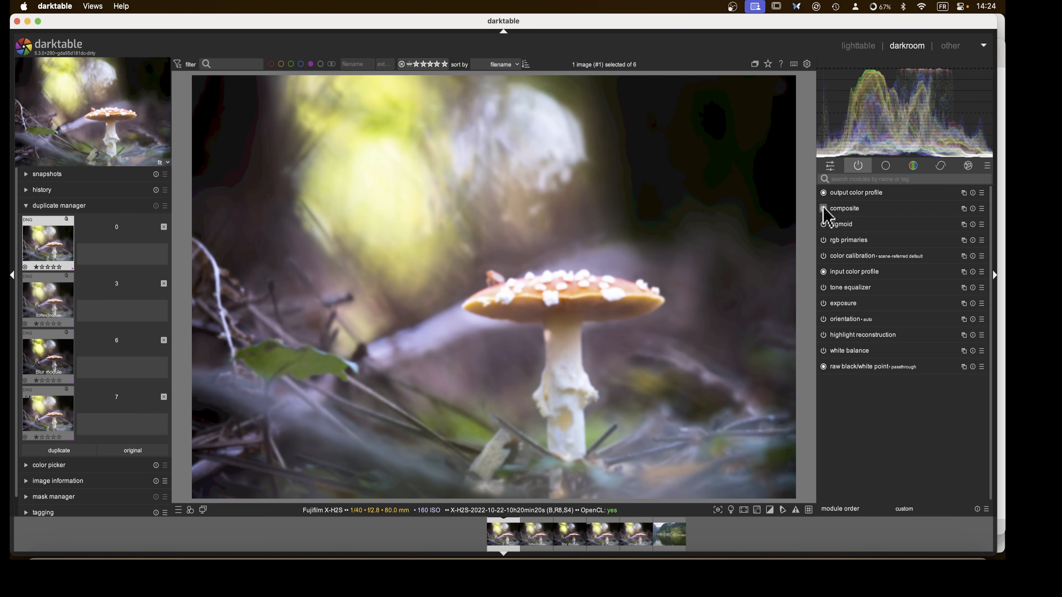
{"action": "left_click", "coordinate": [823, 208]}
{"action": "left_click", "coordinate": [823, 208]}
{"action": "left_click", "coordinate": [823, 208]}
{"action": "left_click", "coordinate": [823, 209]}
- Blend the composite uniformly in multiply mode with a fulcrum of +0.229 EV and a blend opacity of 25%
{"action": "left_click", "coordinate": [841, 212]}
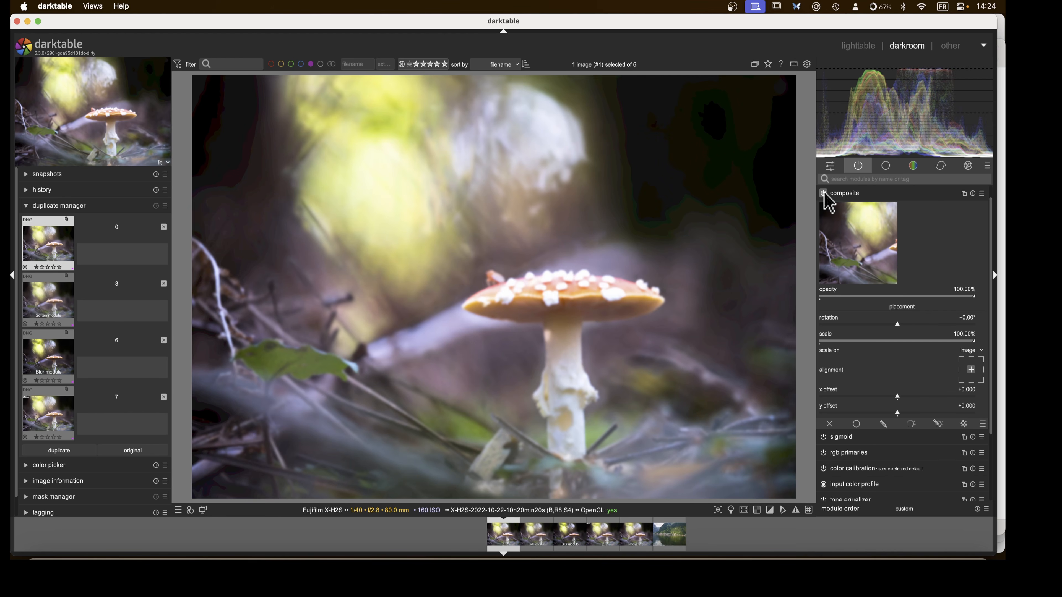
{"action": "left_click", "coordinate": [856, 424]}
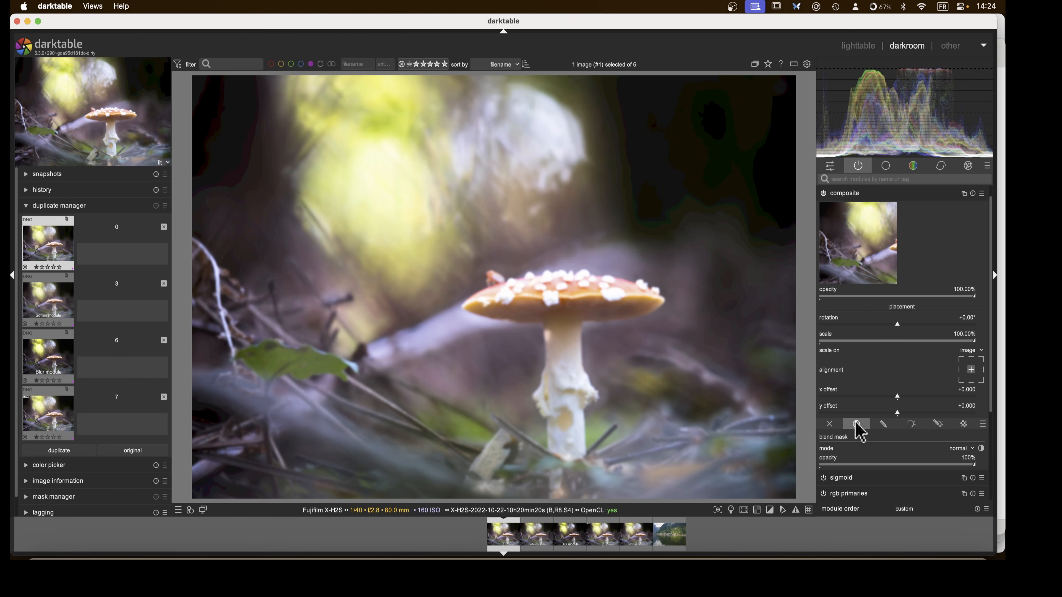
{"action": "left_click", "coordinate": [962, 449]}
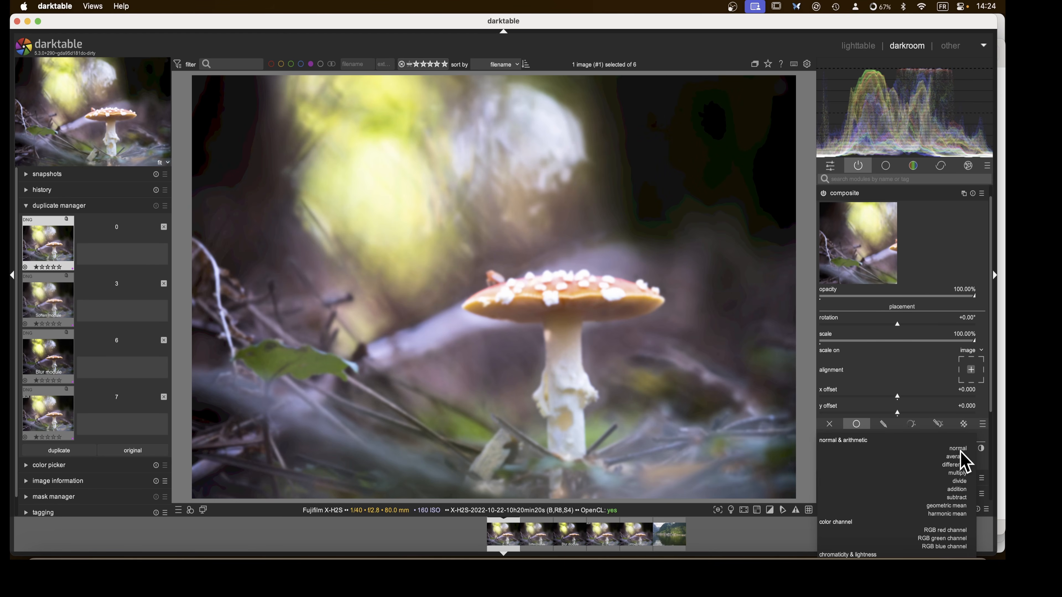
{"action": "left_click", "coordinate": [961, 473]}
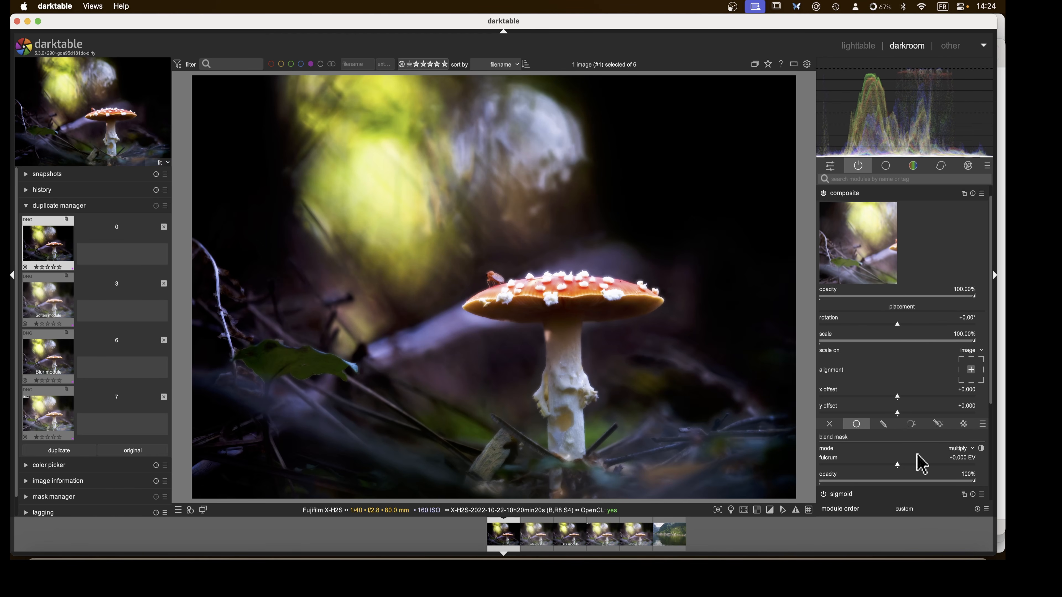
{"action": "mouse_move", "coordinate": [899, 465]}
{"action": "left_mouse_down"}
{"action": "mouse_move", "coordinate": [948, 469]}
{"action": "mouse_move", "coordinate": [904, 470]}
{"action": "left_mouse_up"}
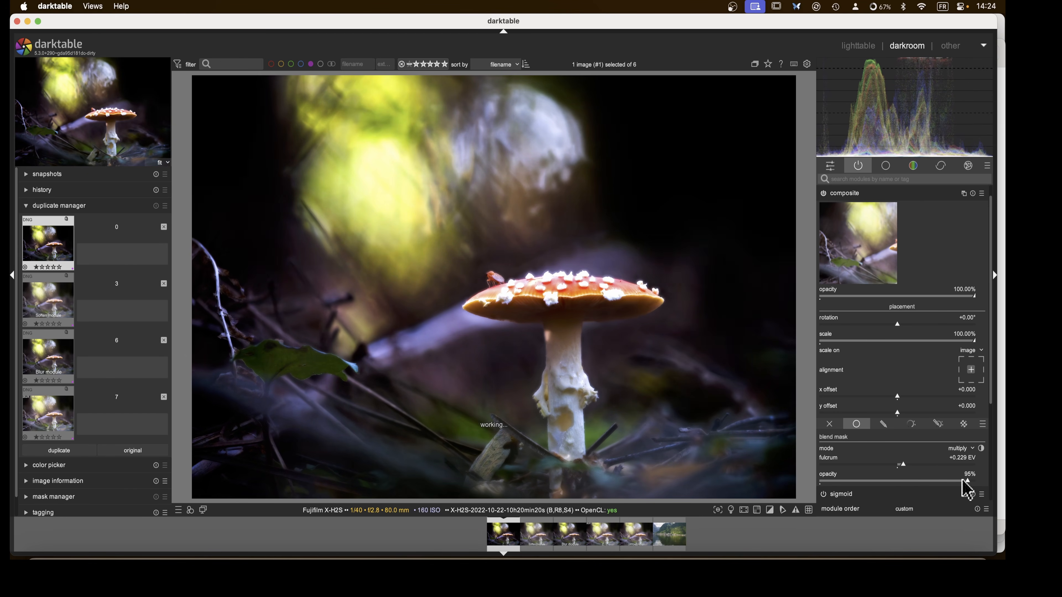
{"action": "left_click_drag", "start_coordinate": [966, 481], "coordinate": [859, 488]}
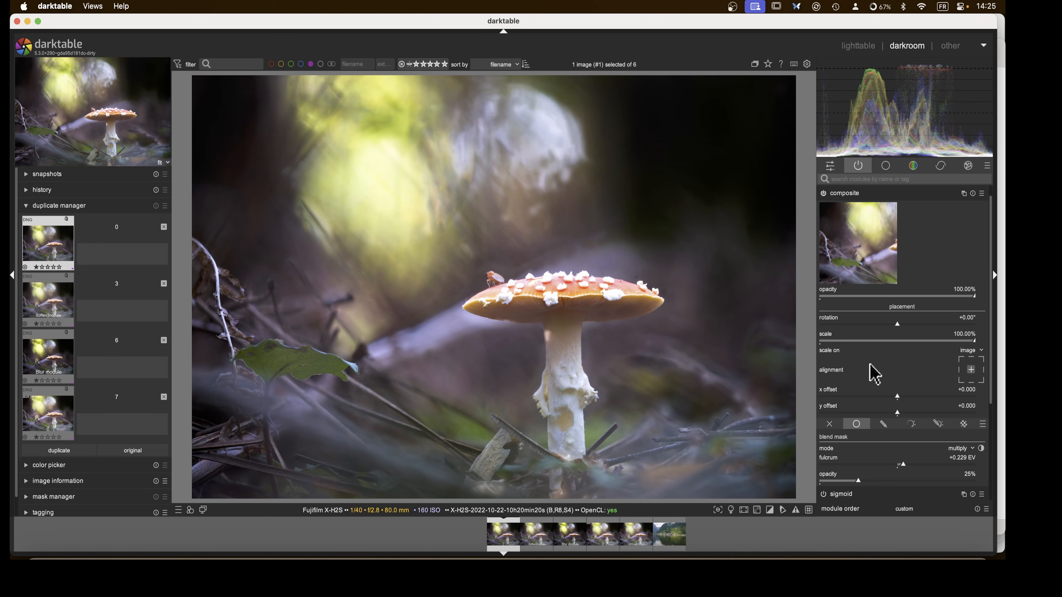
{"action": "scroll", "coordinate": [874, 370], "scroll_direction": "up", "scroll_amount": 2}
{"action": "left_click", "coordinate": [853, 208]}
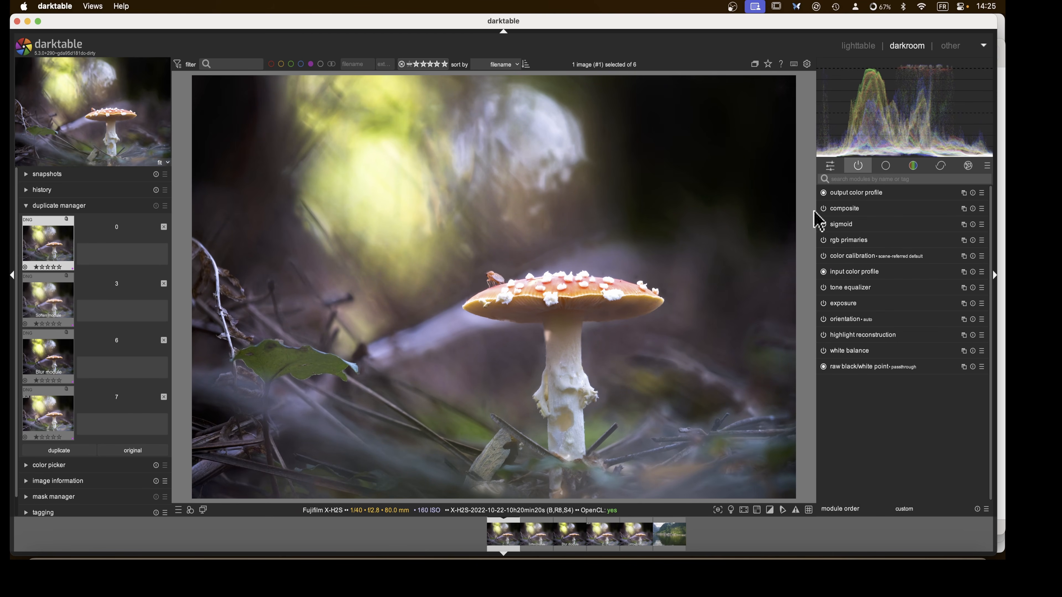
- Compare the mushroom photo with and without the multiply-blended composite
{"action": "left_click", "coordinate": [822, 209]}
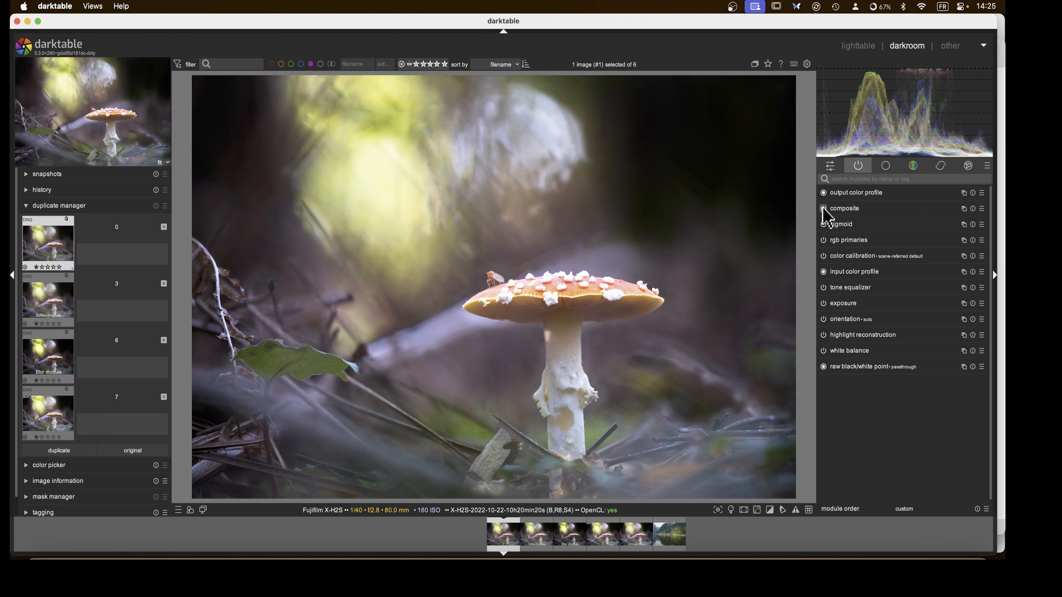
{"action": "left_click", "coordinate": [823, 209]}
{"action": "left_click", "coordinate": [822, 209]}
{"action": "left_click", "coordinate": [822, 209]}
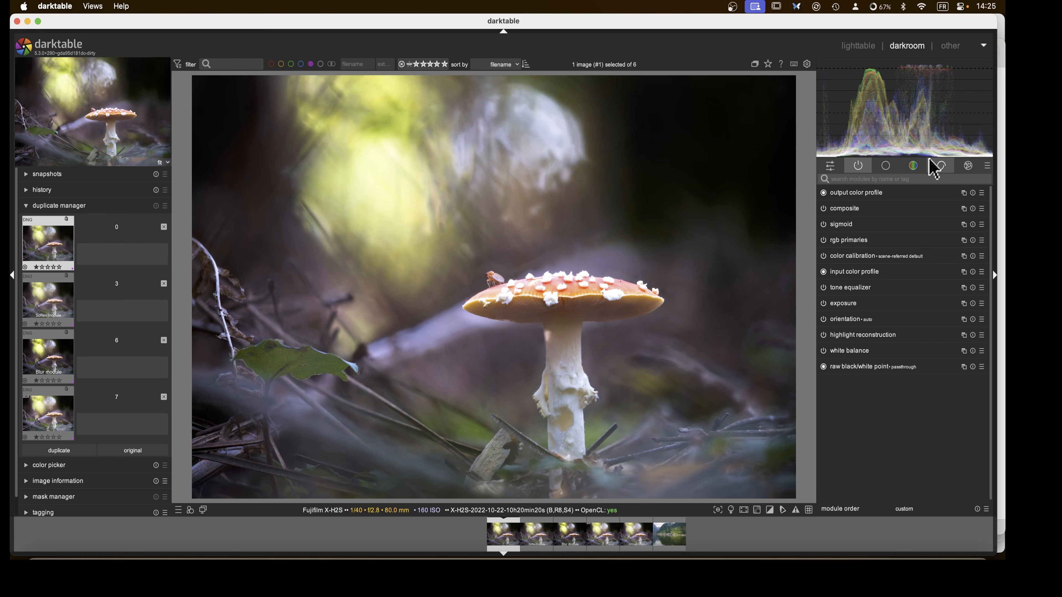
- Apply the Version watermark preset to the mushroom photo and replace its text with "Composite"
{"action": "left_click", "coordinate": [969, 166]}
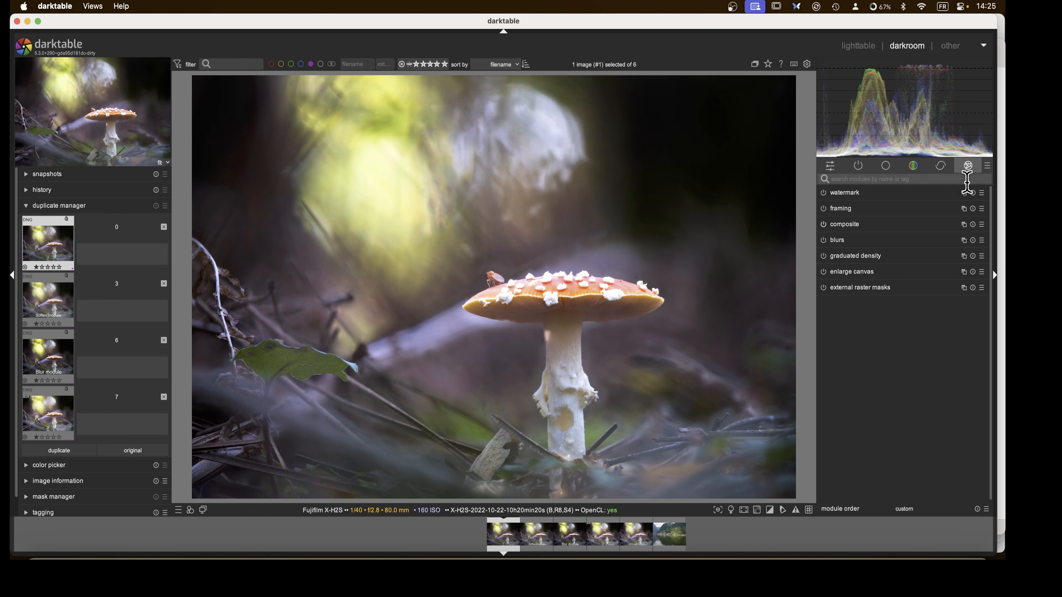
{"action": "left_click", "coordinate": [982, 192]}
{"action": "left_click", "coordinate": [971, 231]}
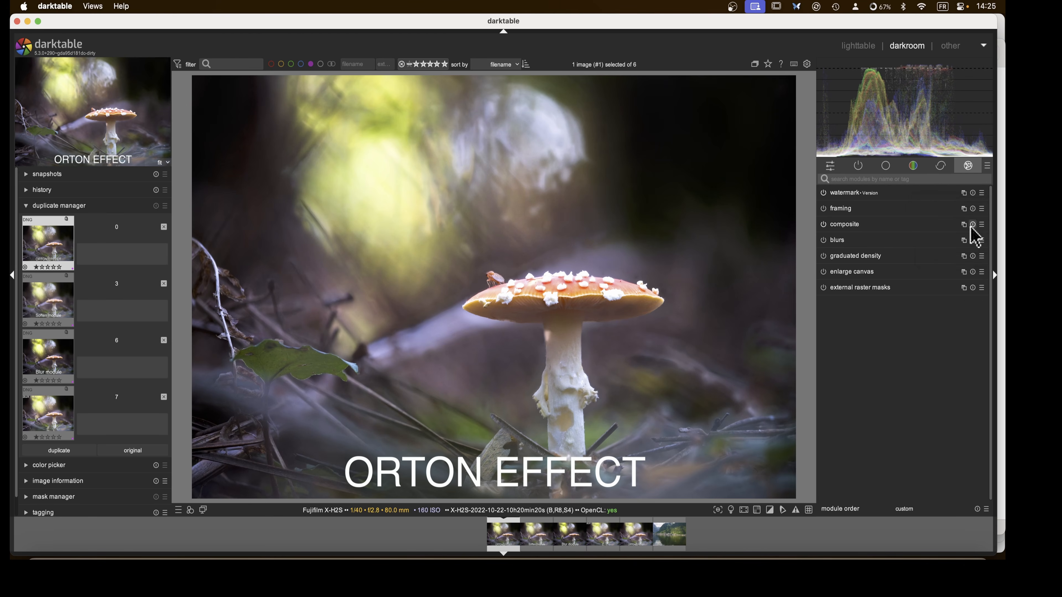
{"action": "left_click", "coordinate": [840, 193]}
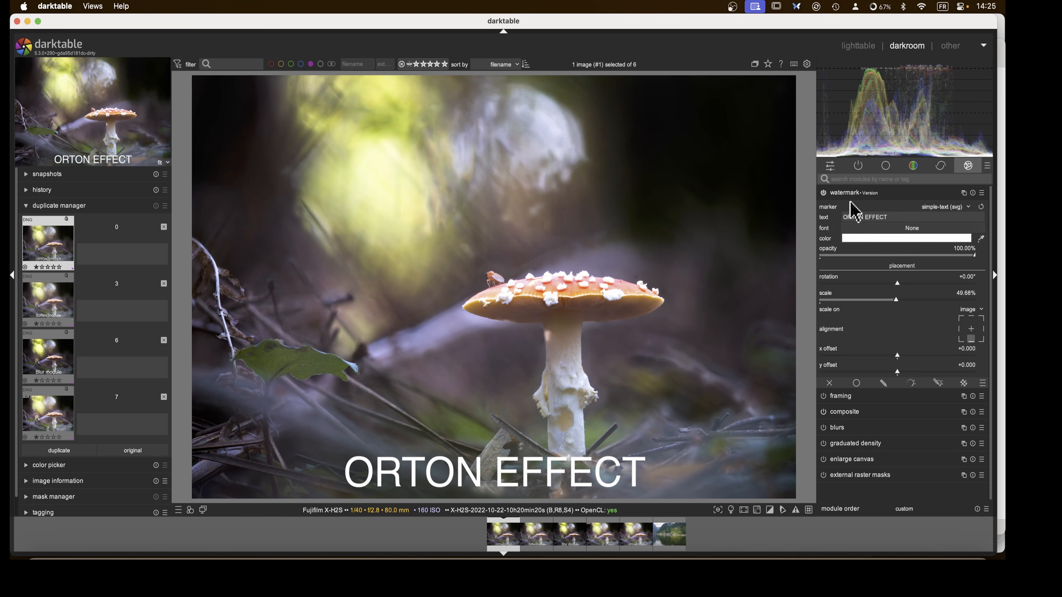
{"action": "left_click_drag", "start_coordinate": [892, 217], "coordinate": [798, 215]}
{"action": "type", "text": "C"}
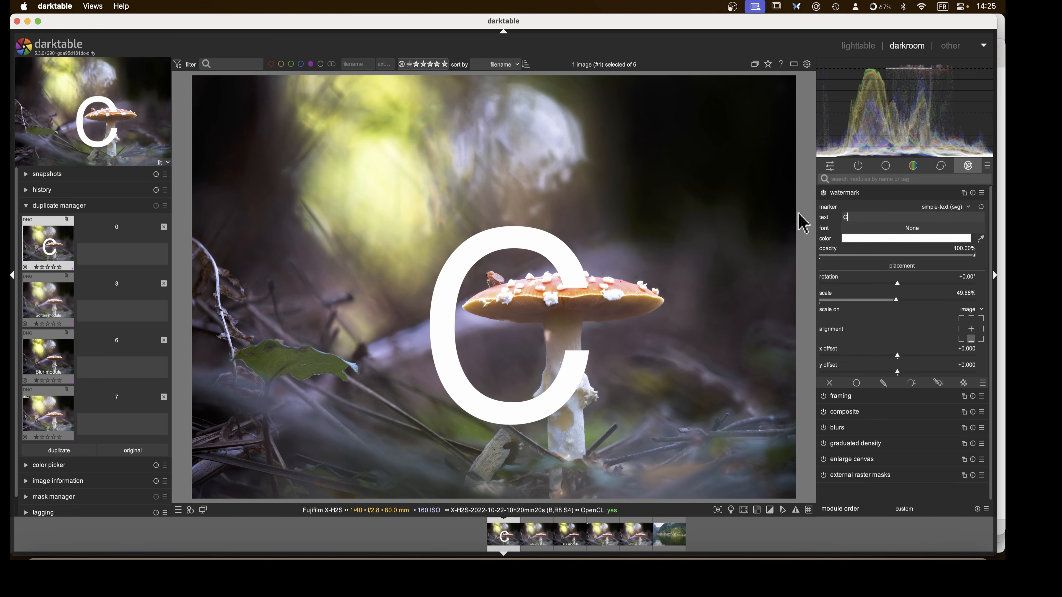
{"action": "type", "text": "omposite"}
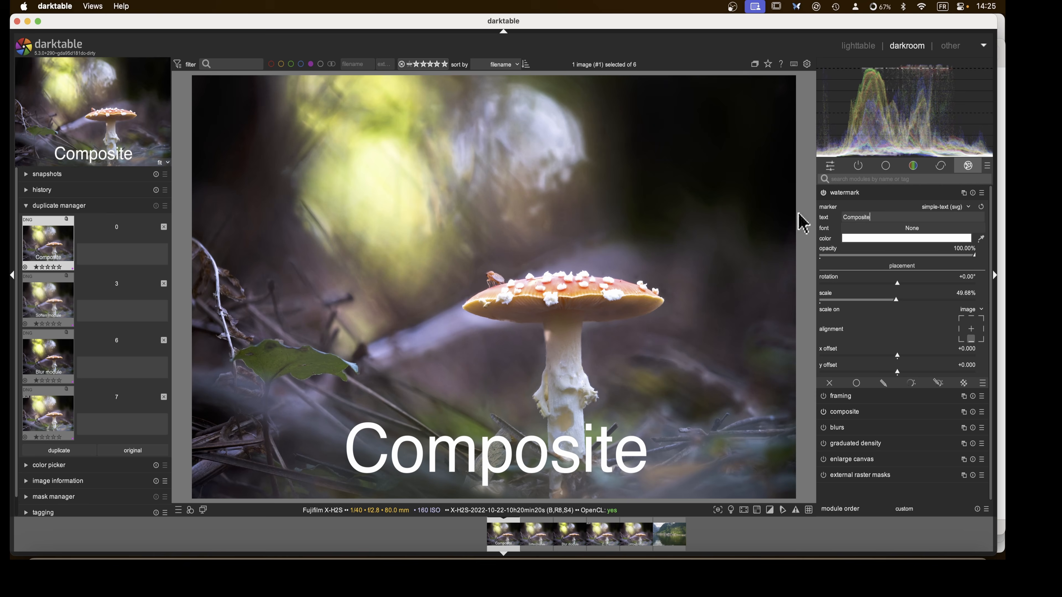
- Return to the lighttable and view the Composite version of the mushroom photo at full size
{"action": "left_click", "coordinate": [844, 193]}
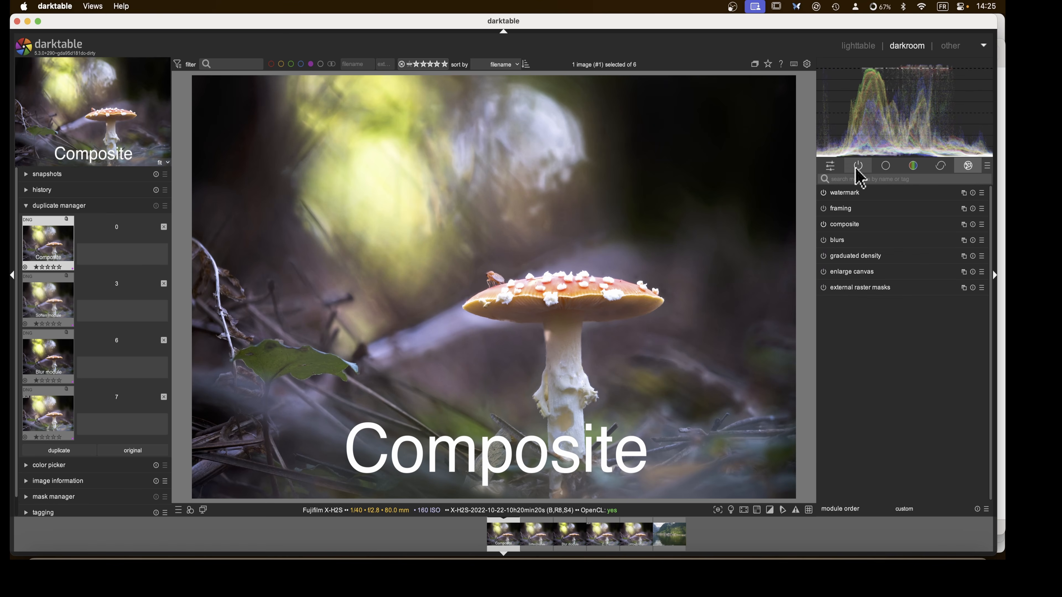
{"action": "left_click", "coordinate": [858, 168]}
{"action": "left_click", "coordinate": [857, 46]}
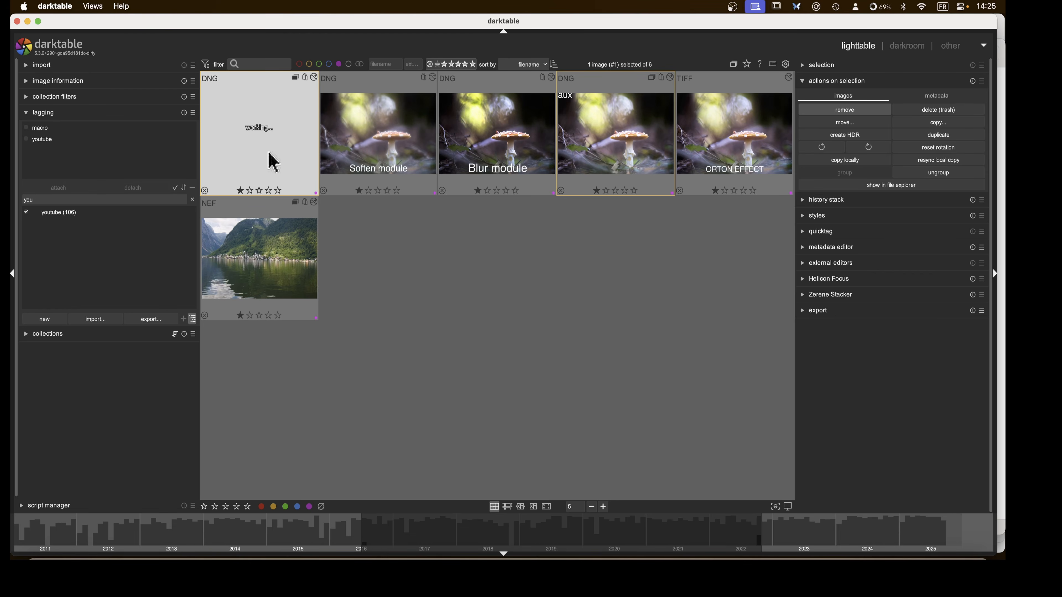
{"action": "key", "text": "w"}
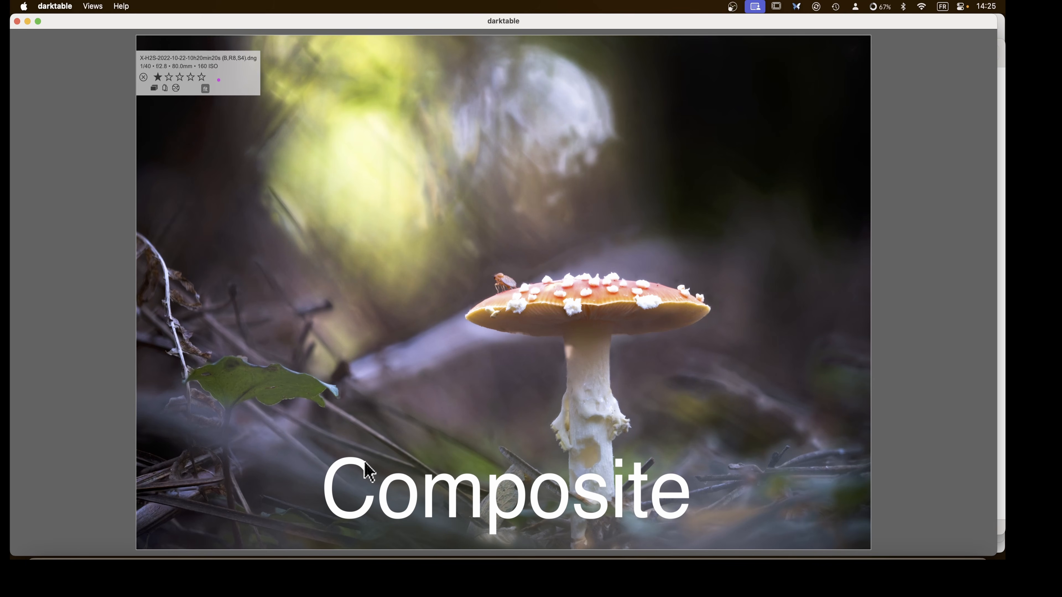
- Reopen the Composite version in the darkroom and set its sigmoid contrast to 2.488 and skew to +0.27
{"action": "double_click", "coordinate": [310, 539]}
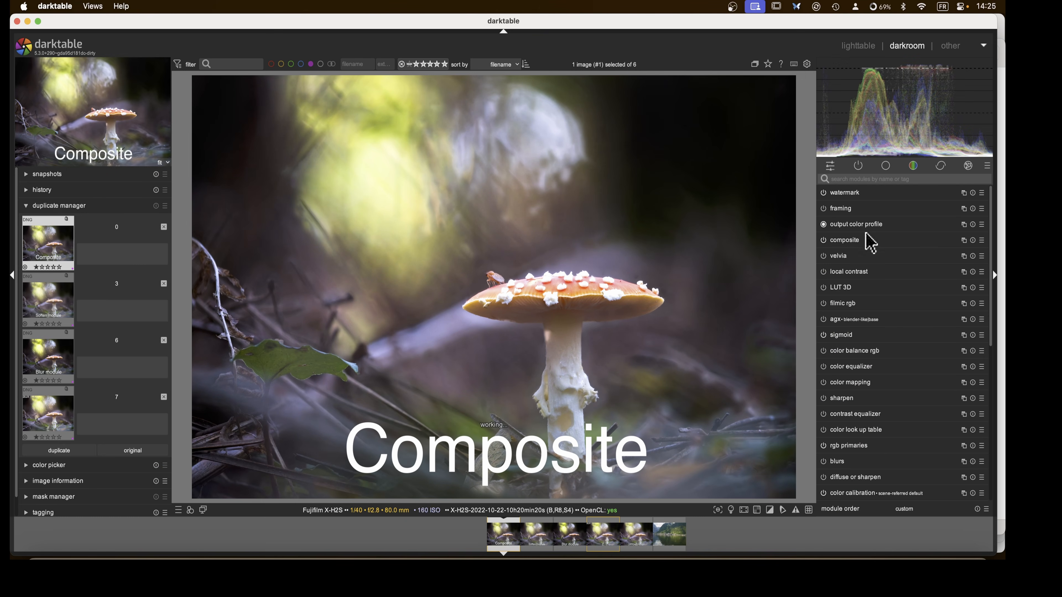
{"action": "left_click", "coordinate": [857, 166]}
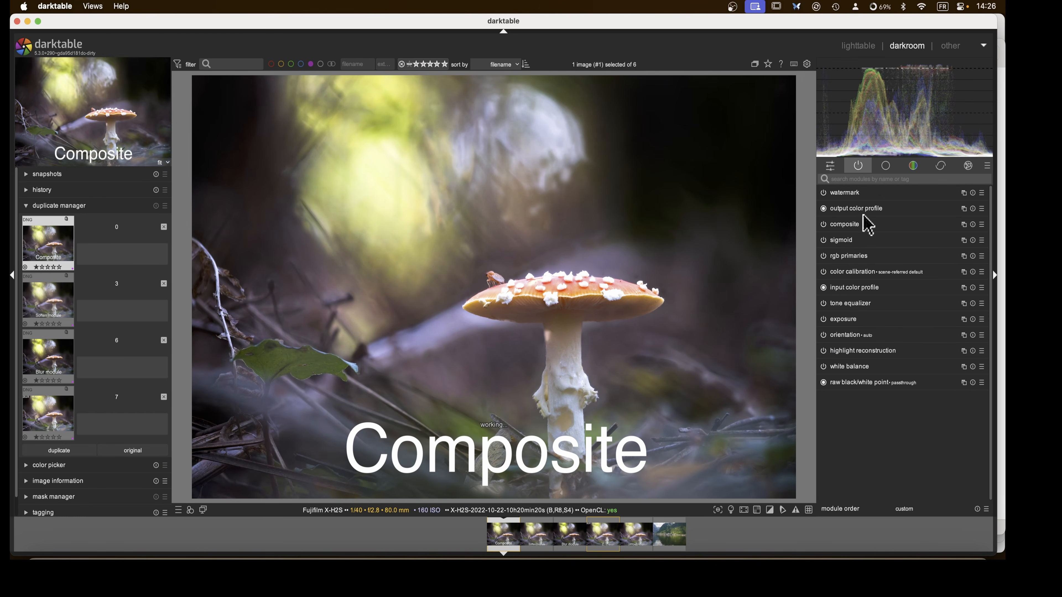
{"action": "left_click", "coordinate": [843, 240]}
{"action": "scroll", "coordinate": [896, 260], "scroll_direction": "down", "scroll_amount": 2}
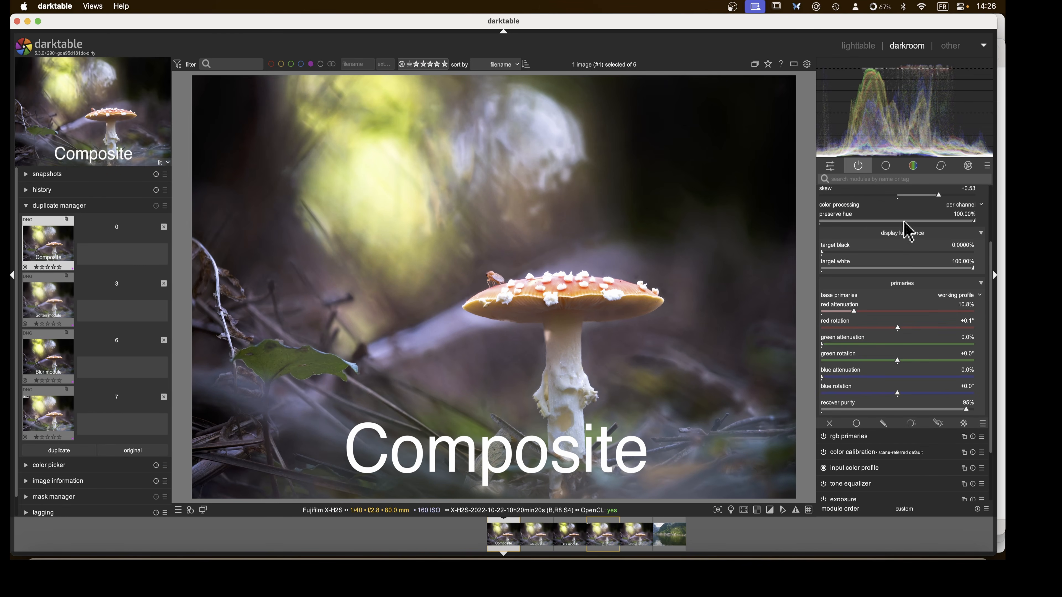
{"action": "scroll", "coordinate": [903, 221], "scroll_direction": "up", "scroll_amount": 2}
{"action": "mouse_move", "coordinate": [936, 244]}
{"action": "left_mouse_down"}
{"action": "mouse_move", "coordinate": [890, 244]}
{"action": "mouse_move", "coordinate": [918, 246]}
{"action": "mouse_move", "coordinate": [940, 229]}
{"action": "left_mouse_up"}
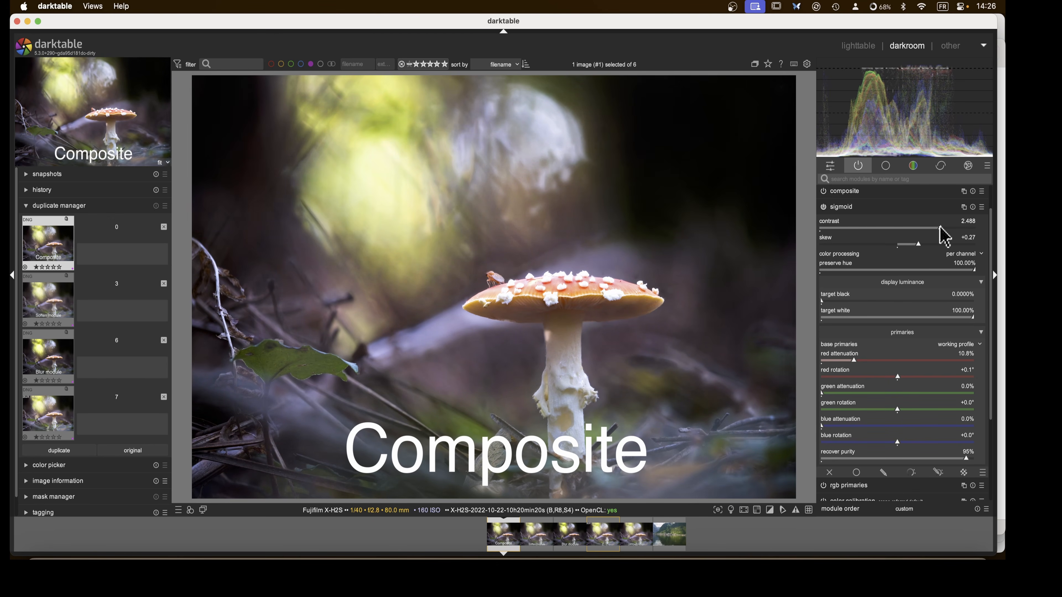
{"action": "left_click", "coordinate": [849, 207]}
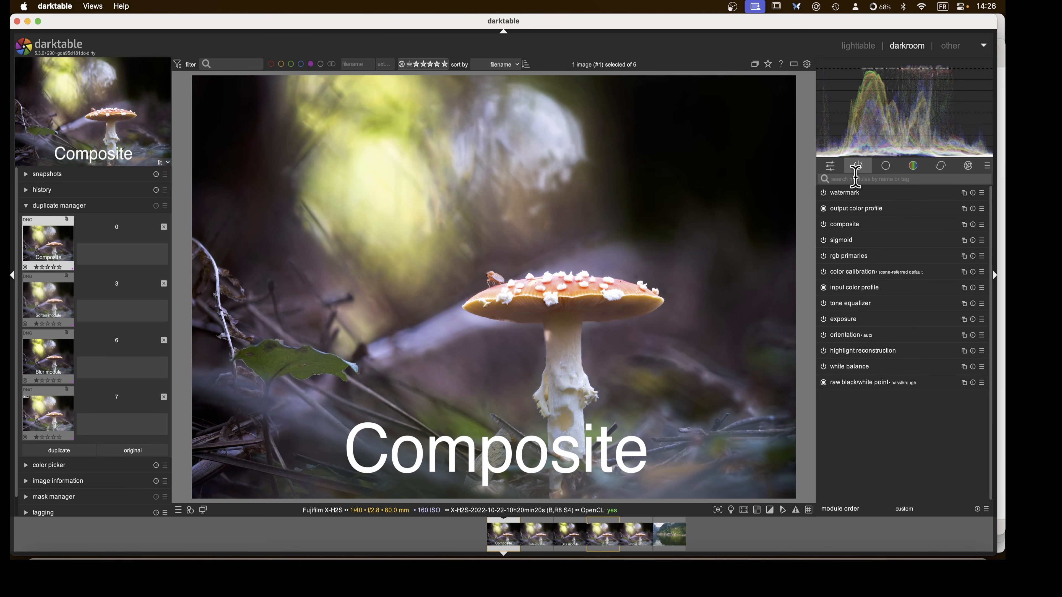
- Compare the Composite, Soften module, Blur module, aux and ORTON EFFECT versions at full size in the lighttable
{"action": "left_click", "coordinate": [857, 45]}
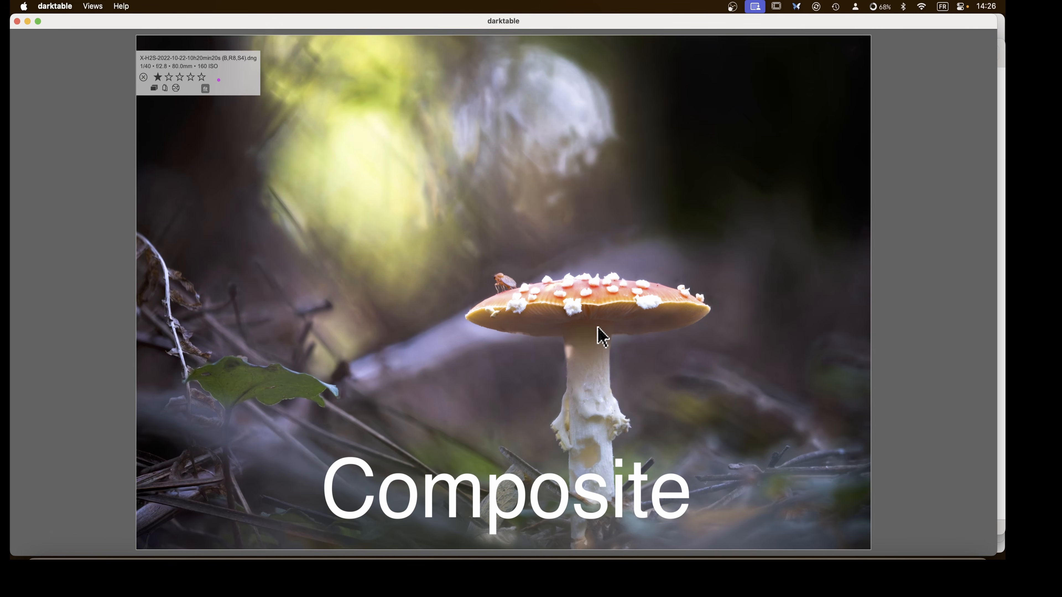
{"action": "key", "text": "Right"}
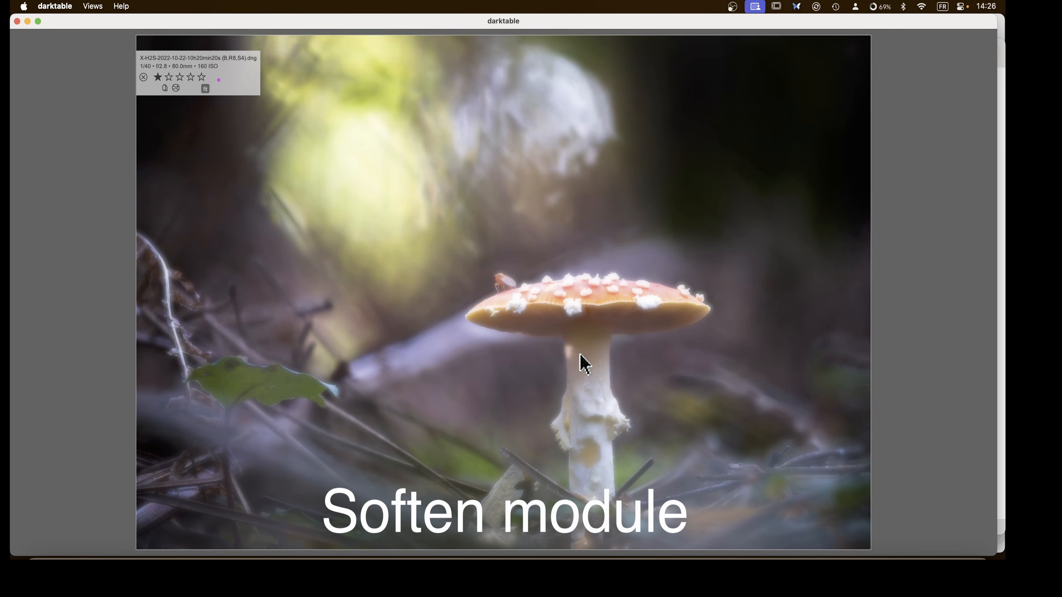
{"action": "key", "text": "Right"}
{"action": "key", "text": "Right"}
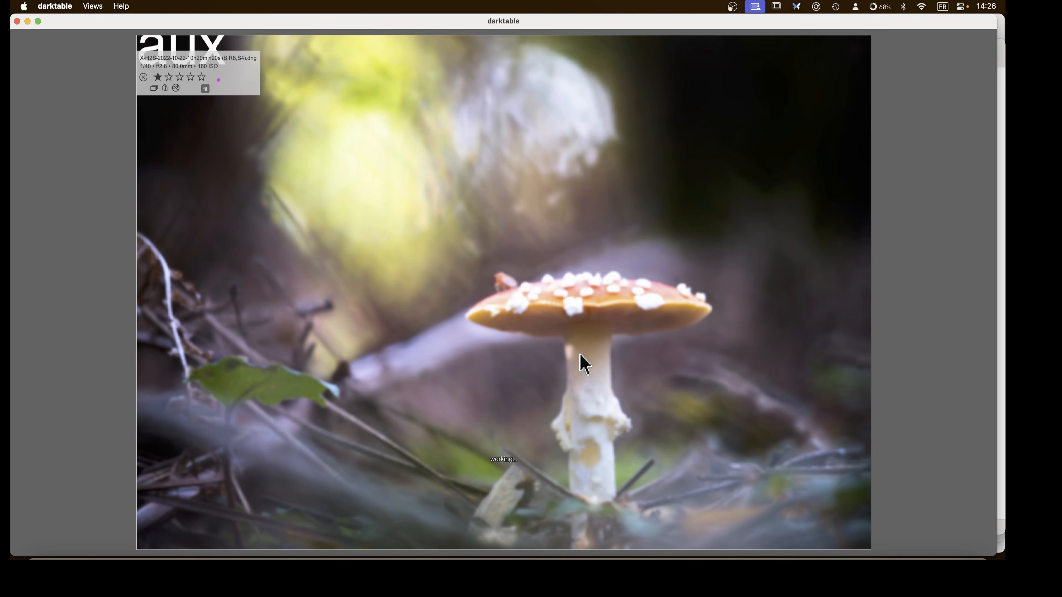
{"action": "key", "text": "Right"}
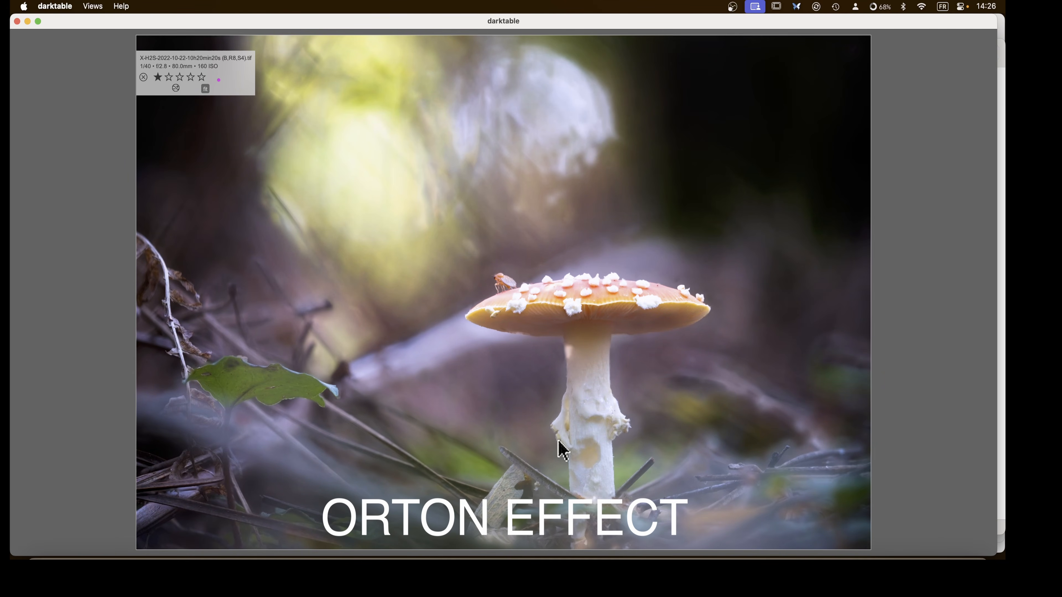
{"action": "key", "text": "Tab"}
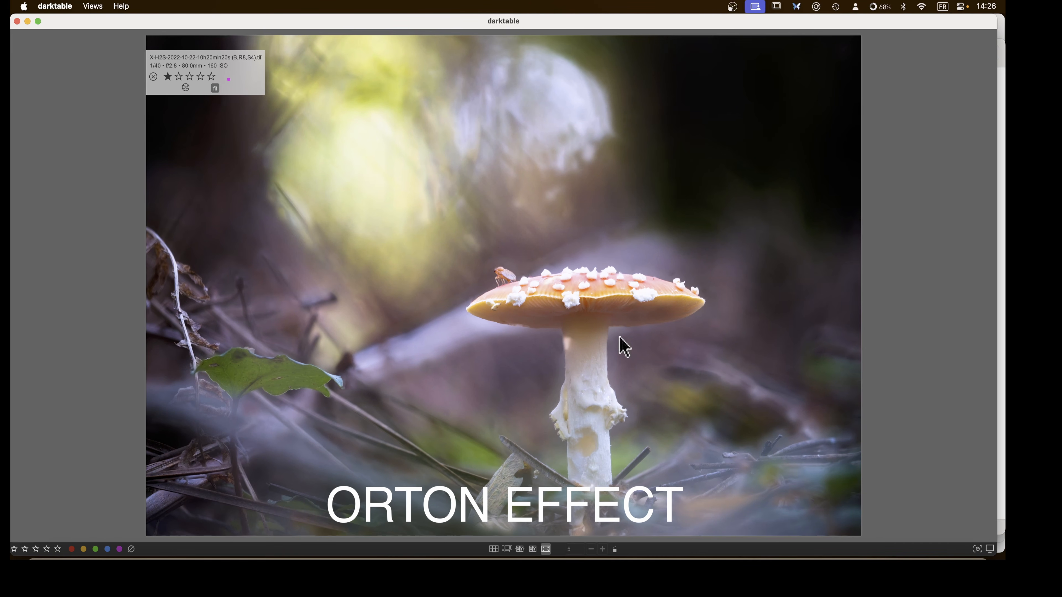
{"action": "key", "text": "Left"}
{"action": "key", "text": "Left"}
{"action": "key", "text": "Left"}
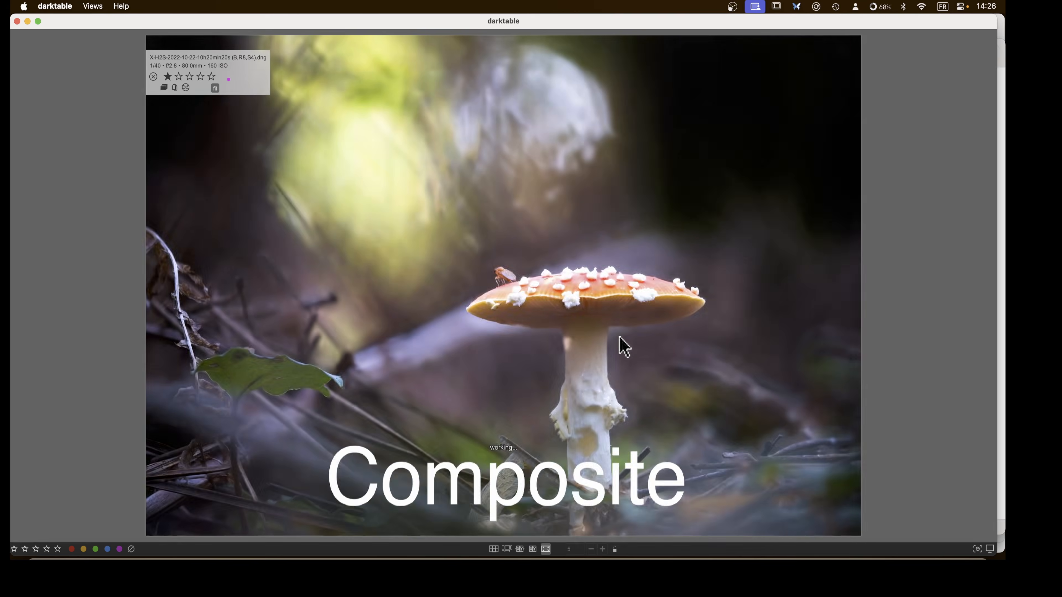
{"action": "key", "text": "Left"}
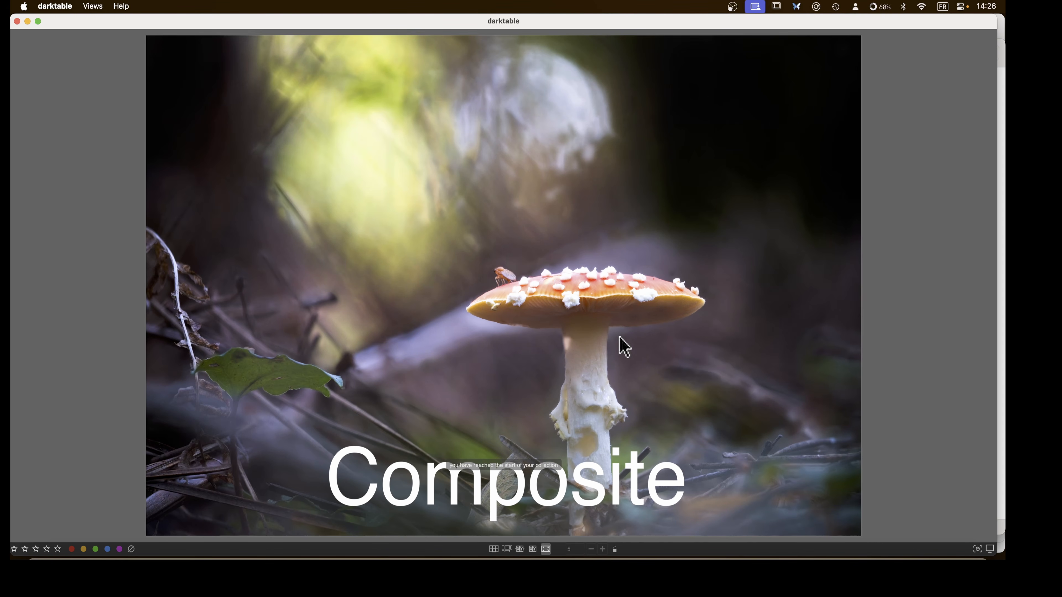
{"action": "key", "text": "w"}
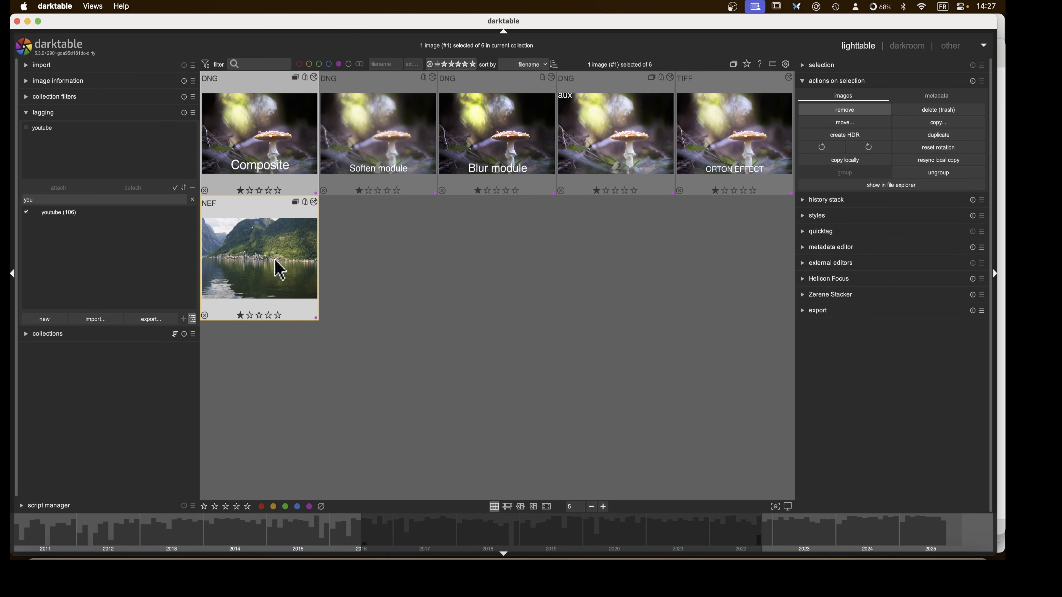
- Open the lake village photo in the darkroom and duplicate it
{"action": "left_click", "coordinate": [396, 146]}
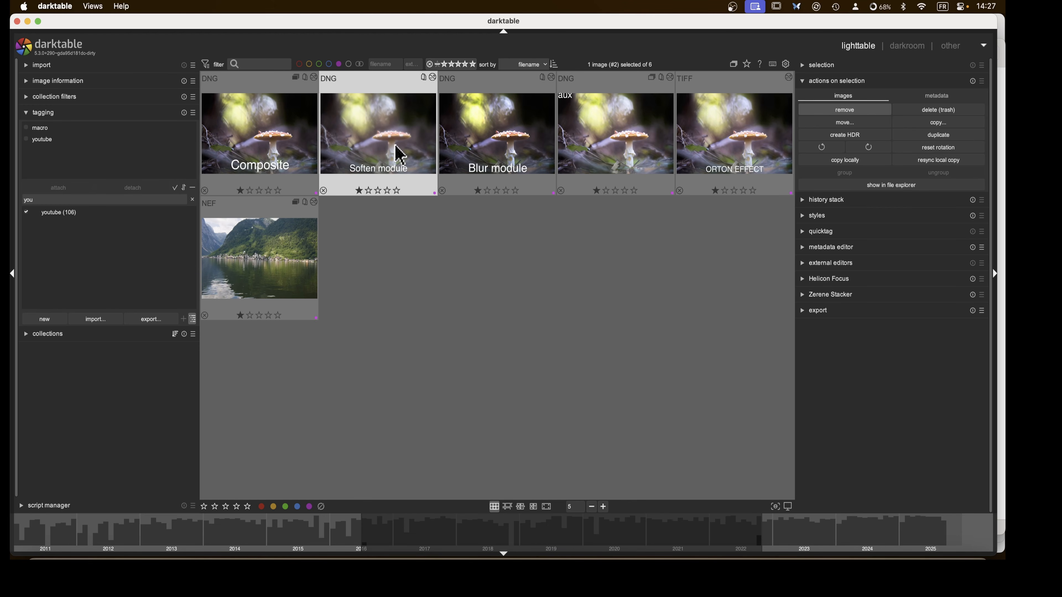
{"action": "left_click", "coordinate": [601, 112]}
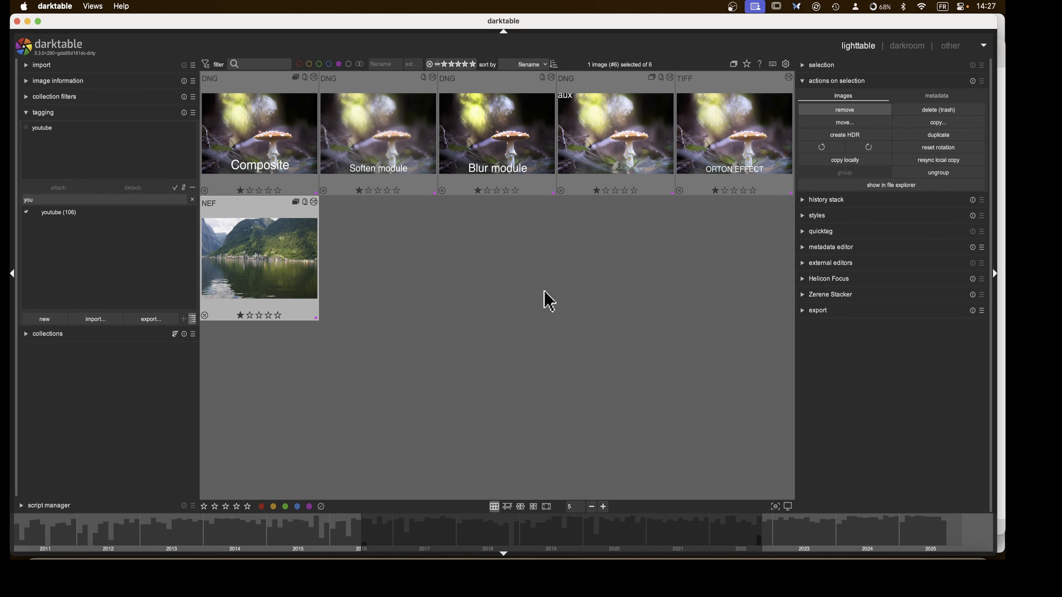
{"action": "double_click", "coordinate": [241, 263]}
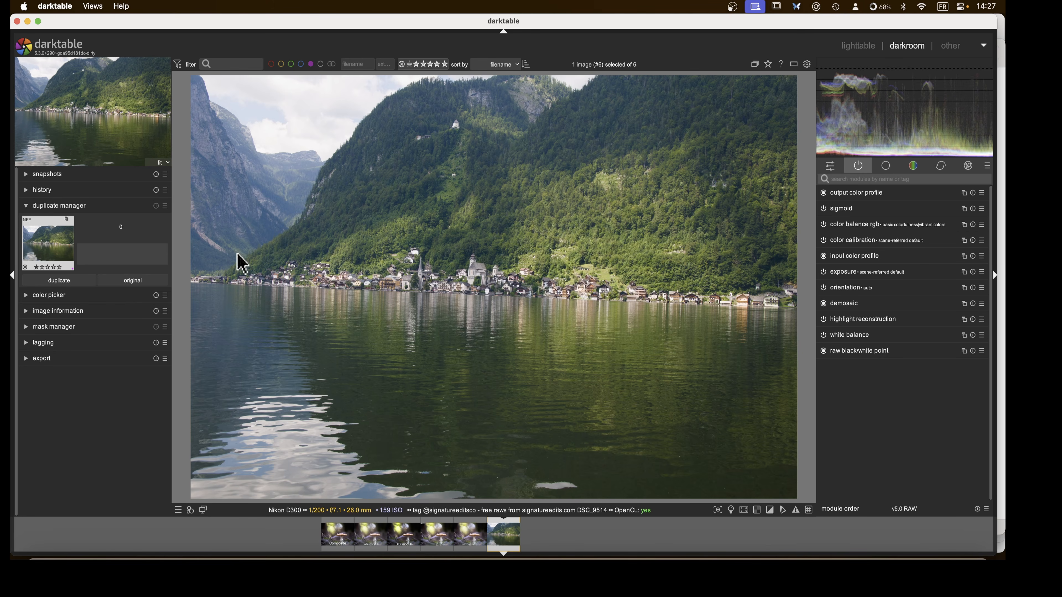
{"action": "left_click", "coordinate": [59, 280]}
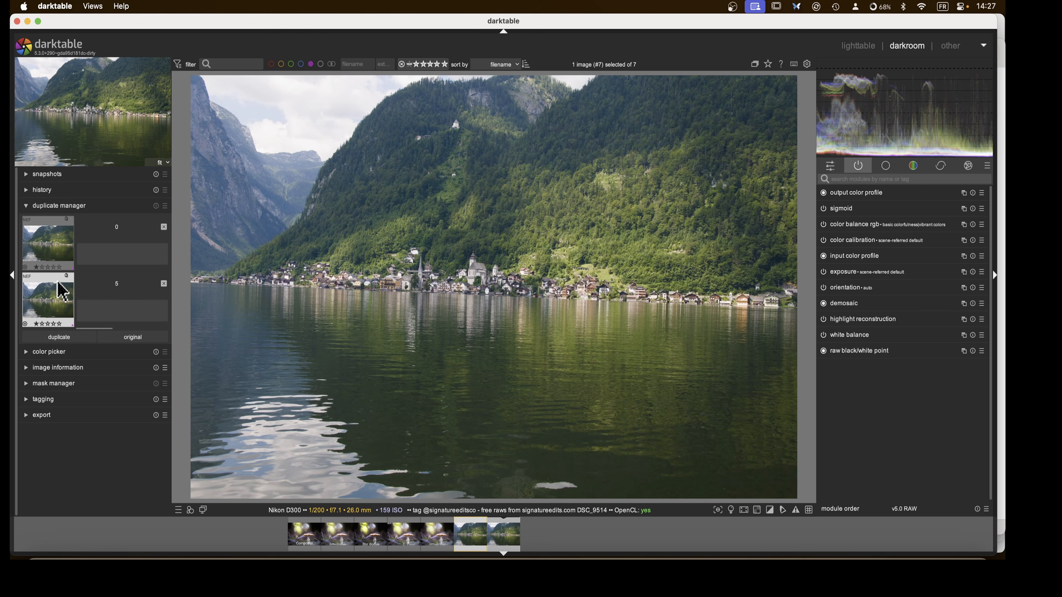
- Apply the Version watermark preset to the duplicated lake photo and replace its text with "Blur module"
{"action": "left_click", "coordinate": [985, 166]}
{"action": "left_click", "coordinate": [970, 168]}
{"action": "left_click", "coordinate": [969, 166]}
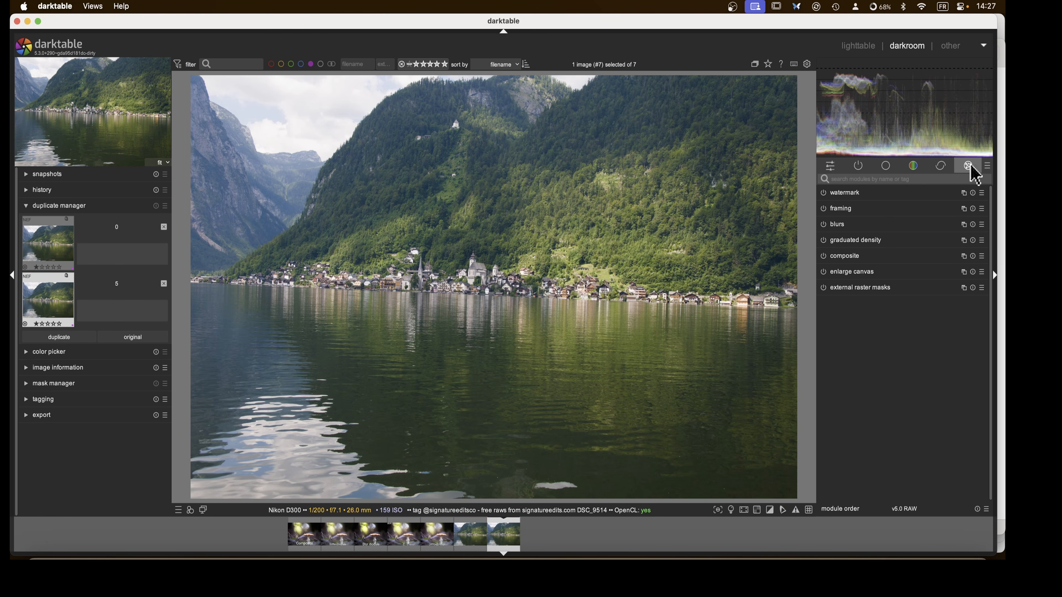
{"action": "left_click", "coordinate": [846, 194]}
{"action": "left_click", "coordinate": [982, 194]}
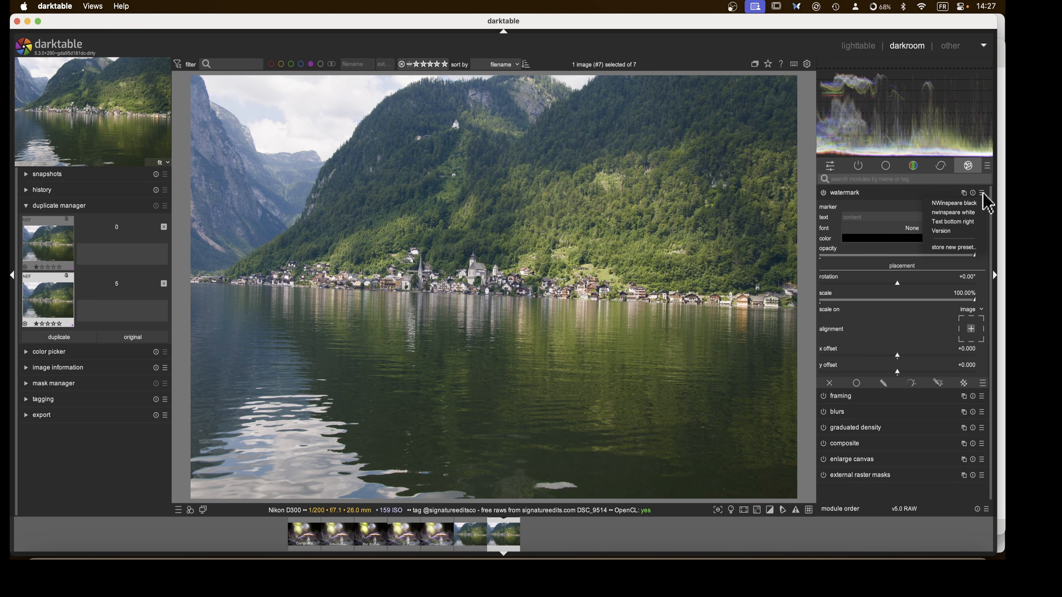
{"action": "left_click", "coordinate": [968, 239]}
{"action": "triple_click", "coordinate": [893, 217]}
{"action": "type", "text": "Bl"}
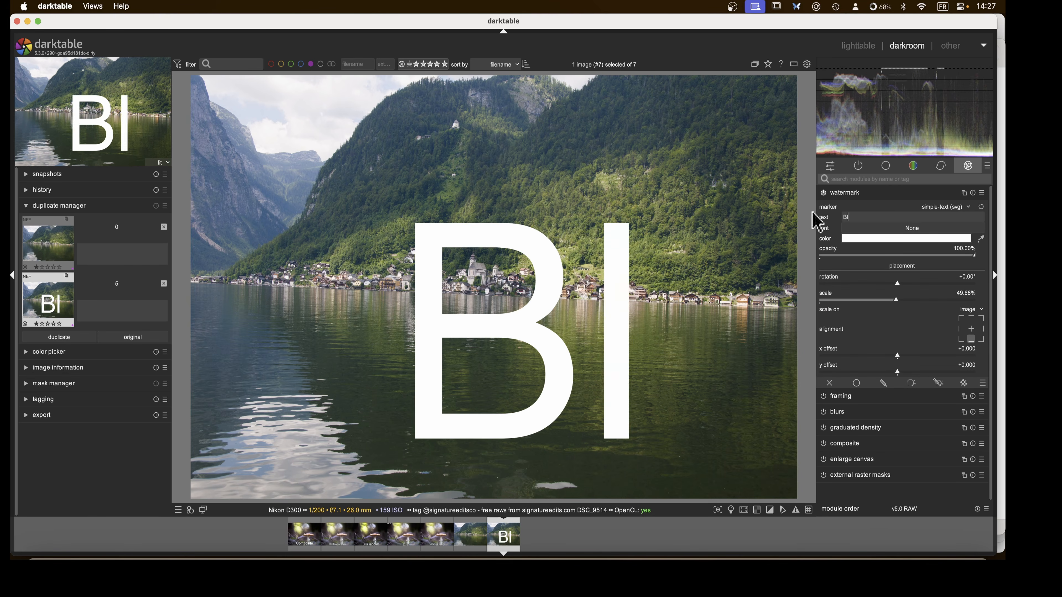
{"action": "type", "text": "ur module"}
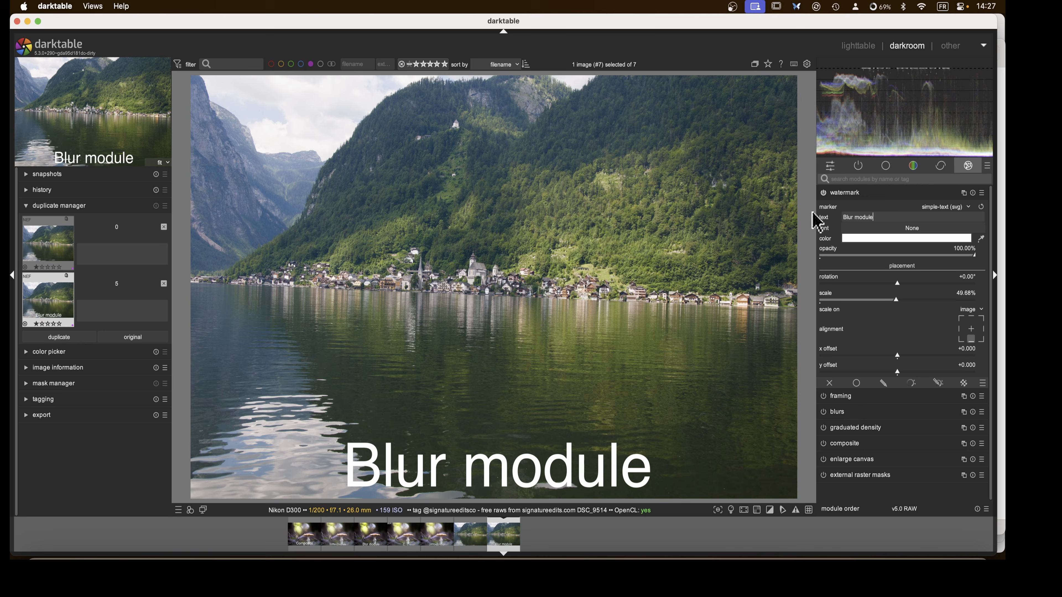
- Enable the blurs module on the lake duplicate with the gaussian blur type and a 20 px radius
{"action": "left_click", "coordinate": [857, 166]}
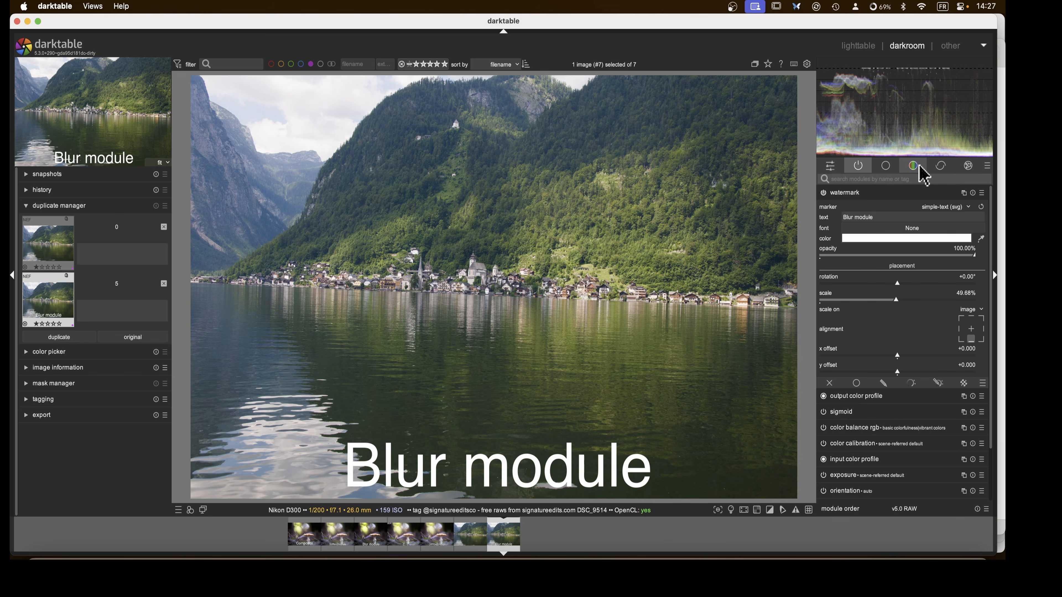
{"action": "left_click", "coordinate": [968, 168]}
{"action": "left_click", "coordinate": [852, 197]}
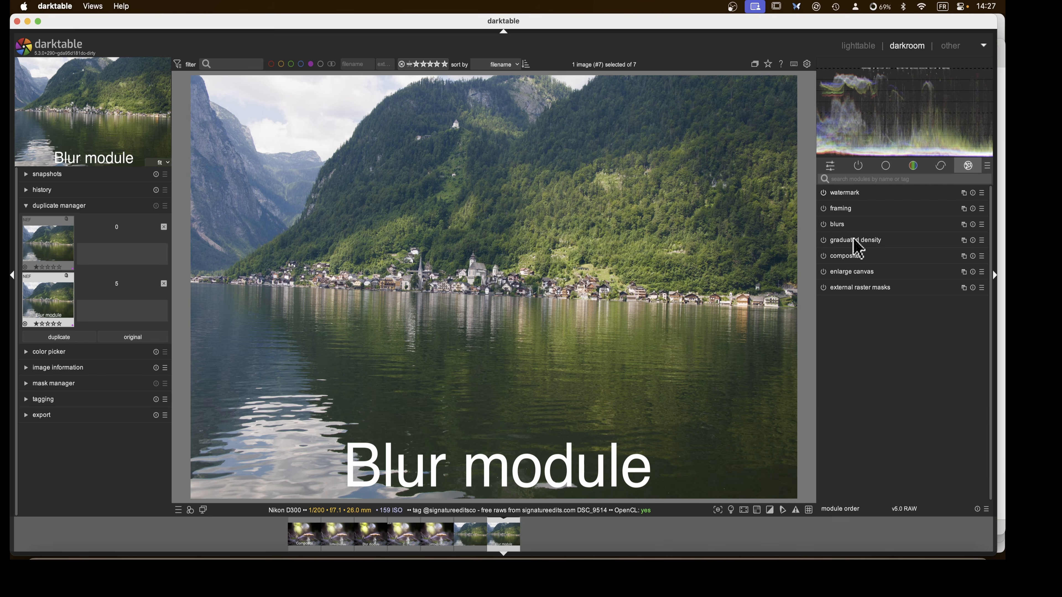
{"action": "left_click", "coordinate": [827, 226]}
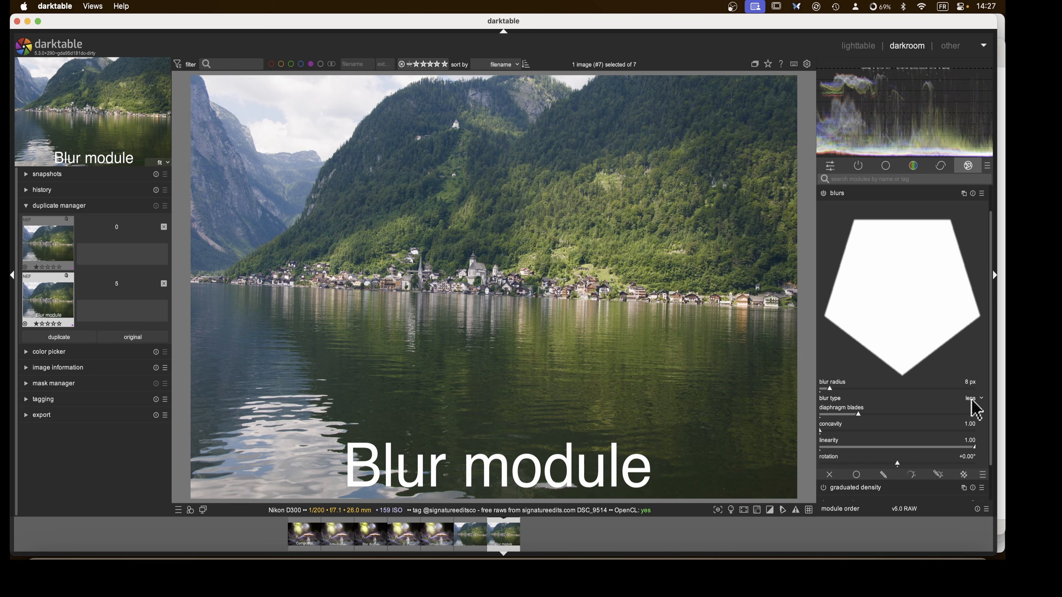
{"action": "left_click", "coordinate": [972, 399]}
{"action": "left_click", "coordinate": [970, 424]}
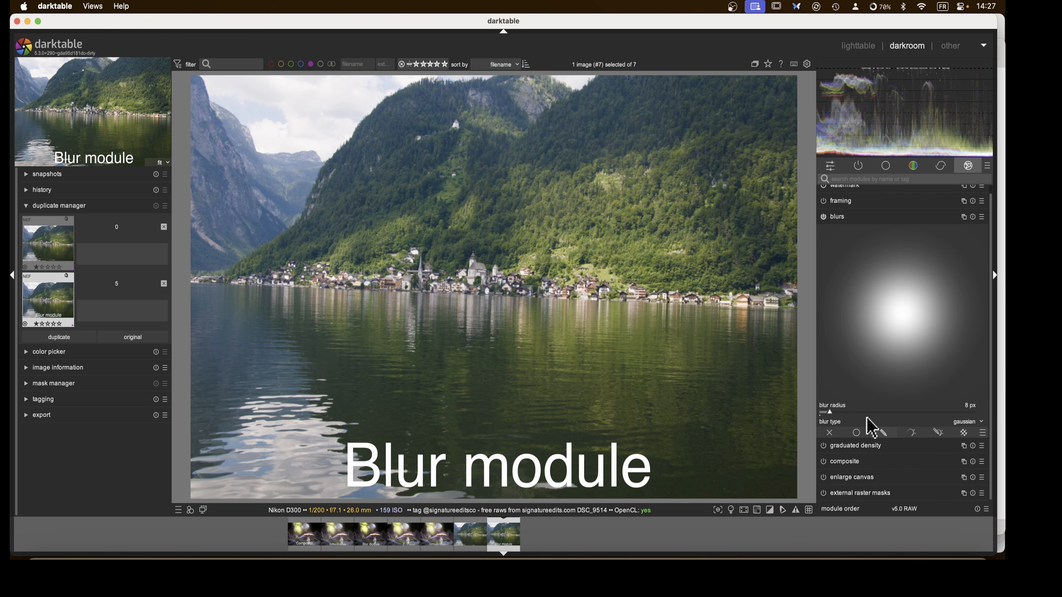
{"action": "left_click", "coordinate": [865, 412]}
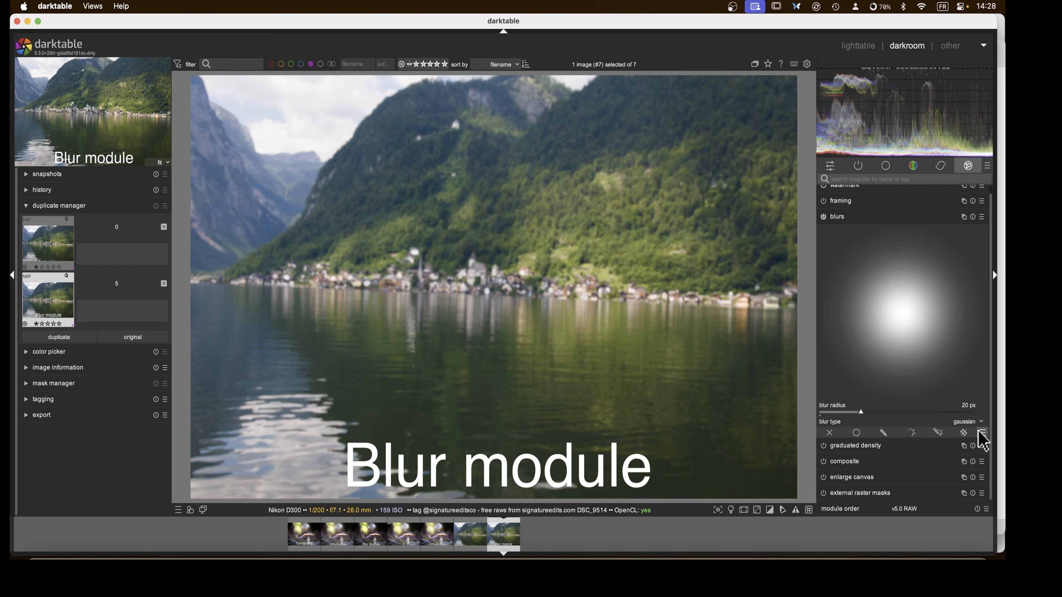
- Blend the lake duplicate's blur uniformly in multiply mode with a fulcrum of +2.322 EV and 80% opacity
{"action": "left_click", "coordinate": [853, 435]}
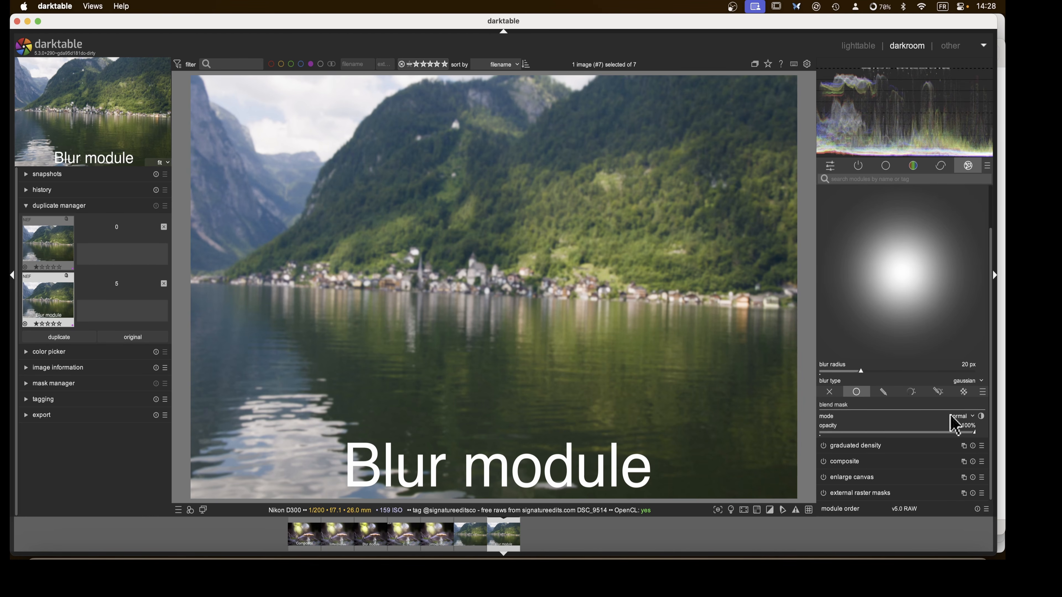
{"action": "left_click", "coordinate": [955, 418]}
{"action": "left_click", "coordinate": [958, 441]}
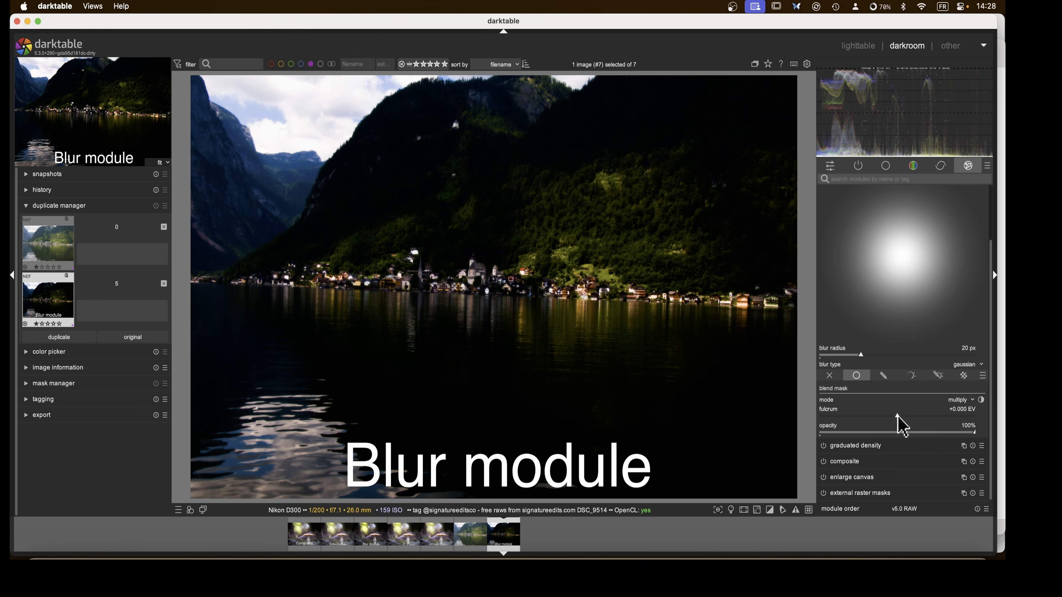
{"action": "left_click_drag", "start_coordinate": [897, 416], "coordinate": [961, 416]}
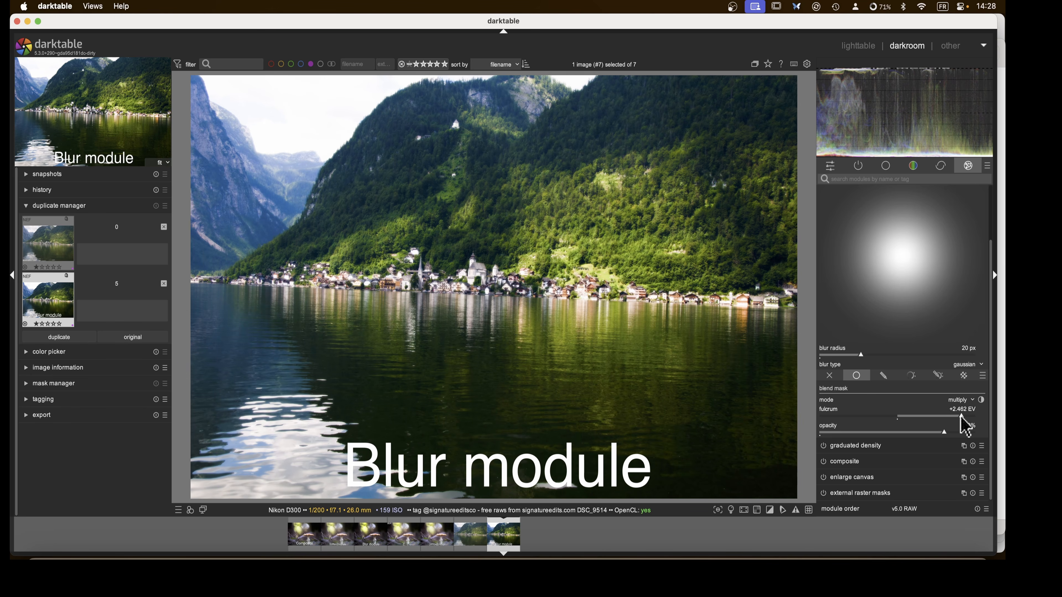
{"action": "scroll", "coordinate": [896, 267], "scroll_direction": "up", "scroll_amount": 5}
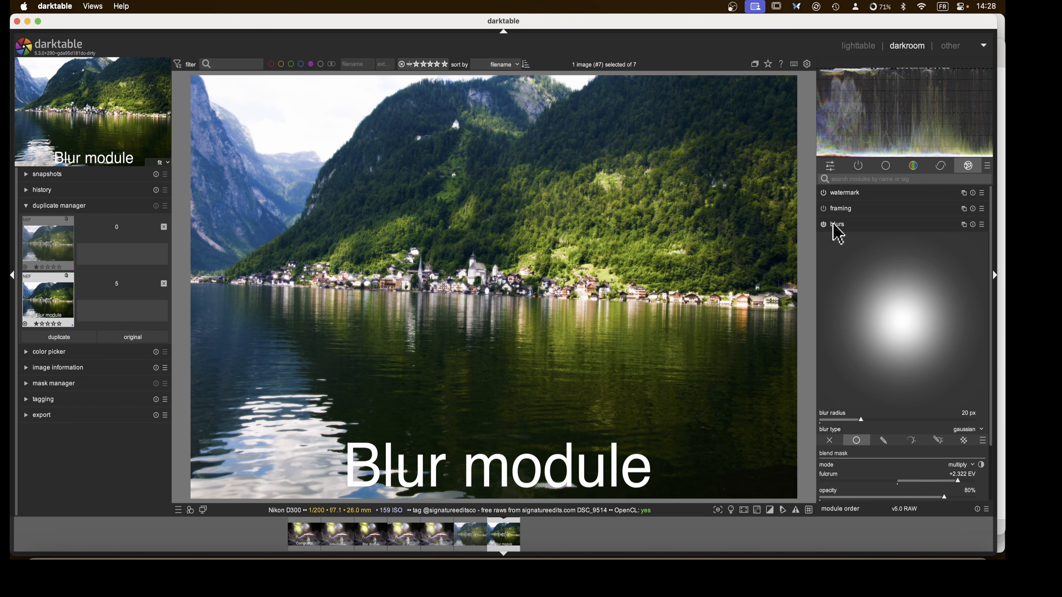
{"action": "left_click", "coordinate": [838, 225]}
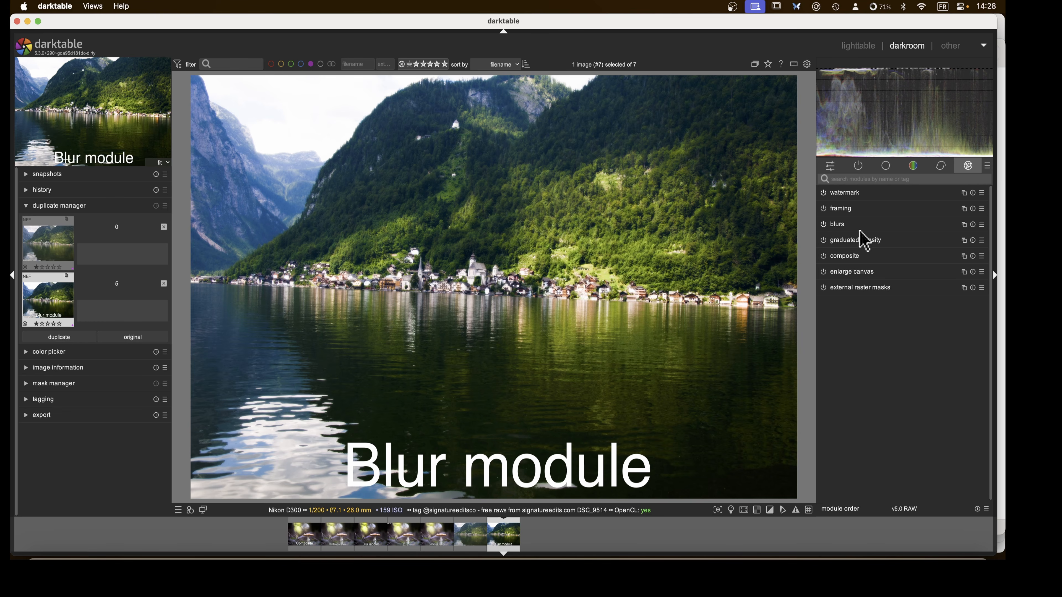
{"action": "left_click", "coordinate": [856, 167]}
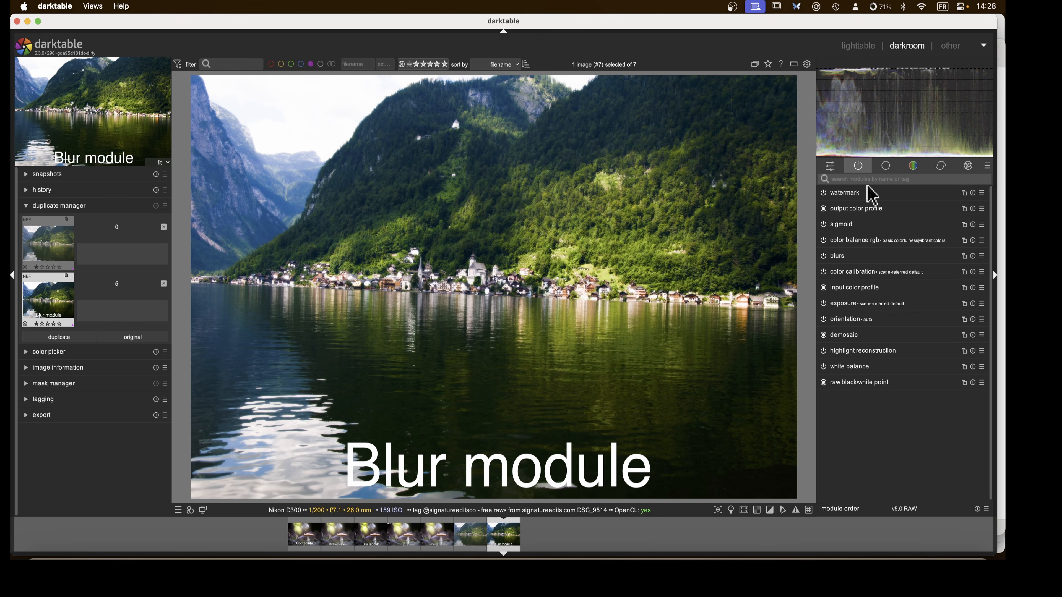
{"action": "left_click", "coordinate": [860, 169]}
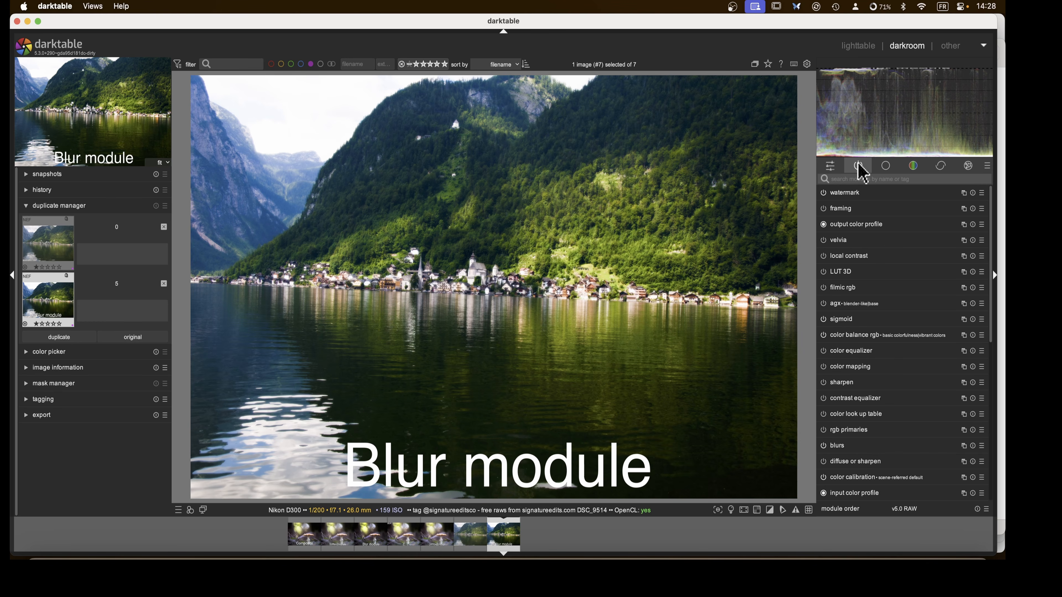
{"action": "left_click", "coordinate": [67, 337]}
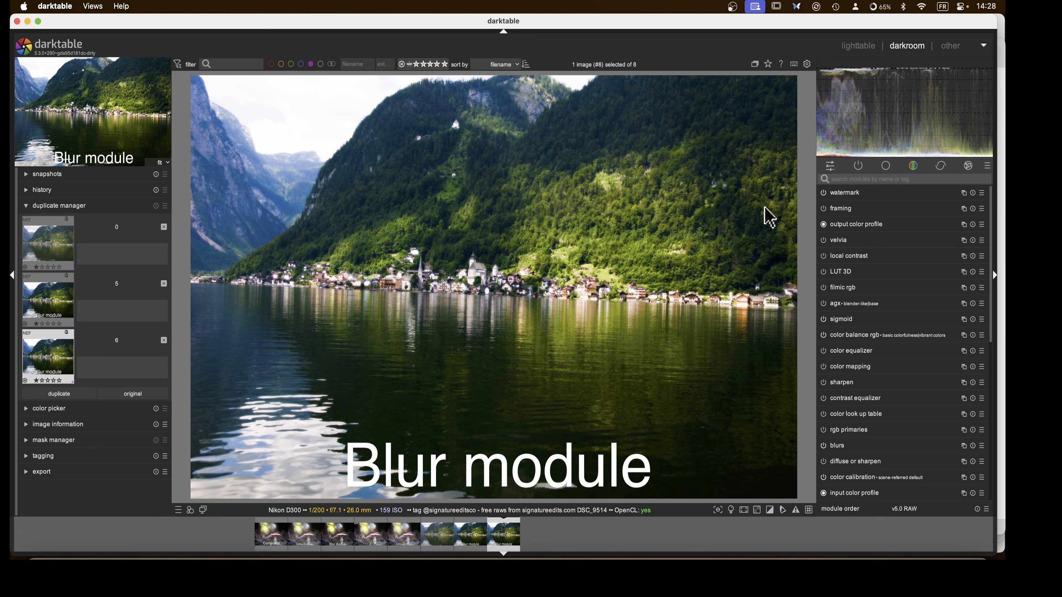
{"action": "left_click", "coordinate": [824, 193]}
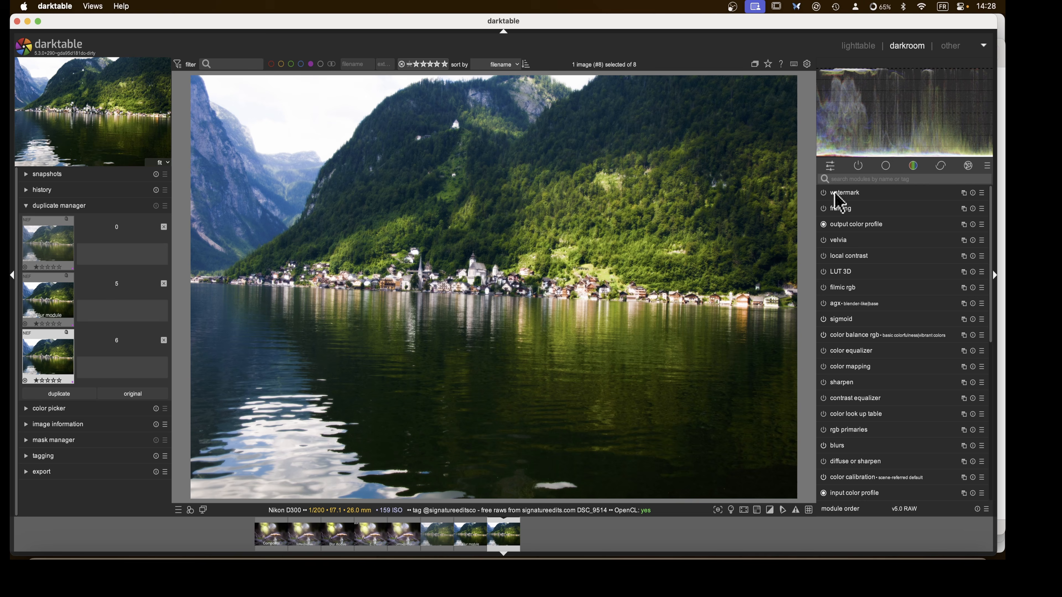
{"action": "left_click", "coordinate": [968, 166]}
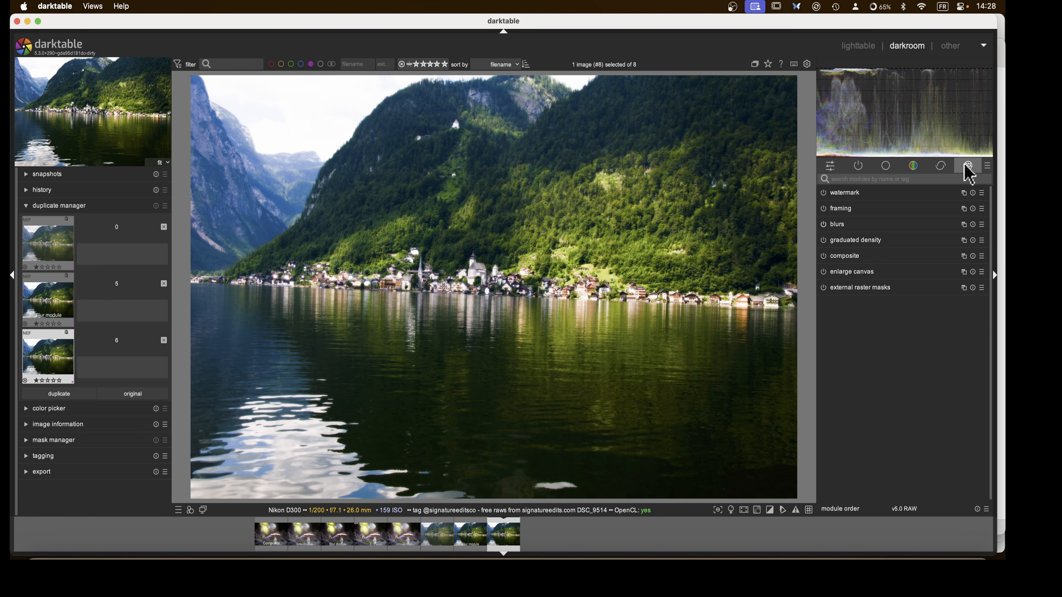
{"action": "left_click", "coordinate": [164, 340]}
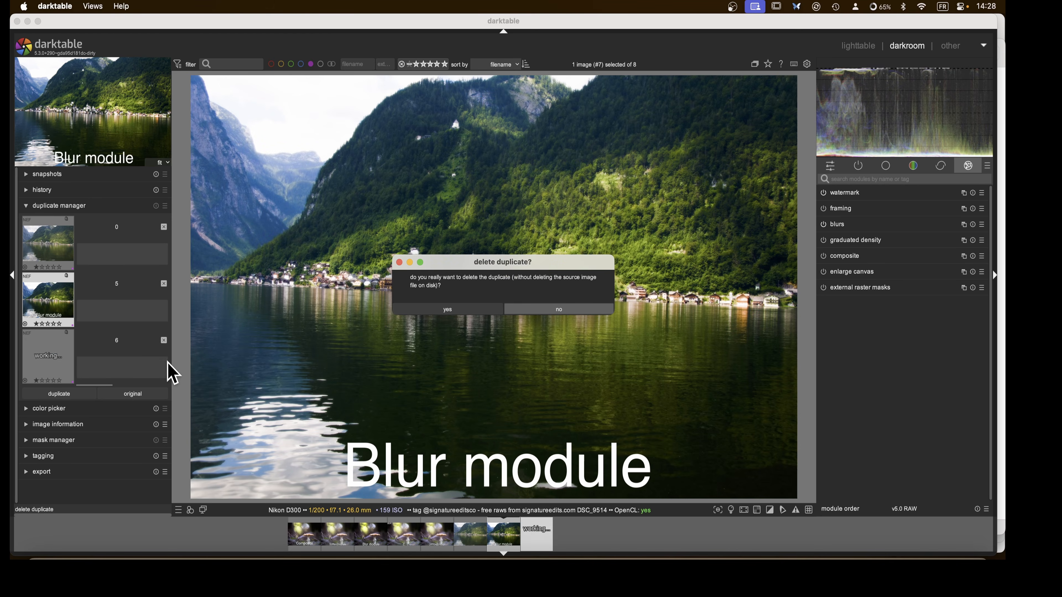
{"action": "left_click", "coordinate": [443, 311]}
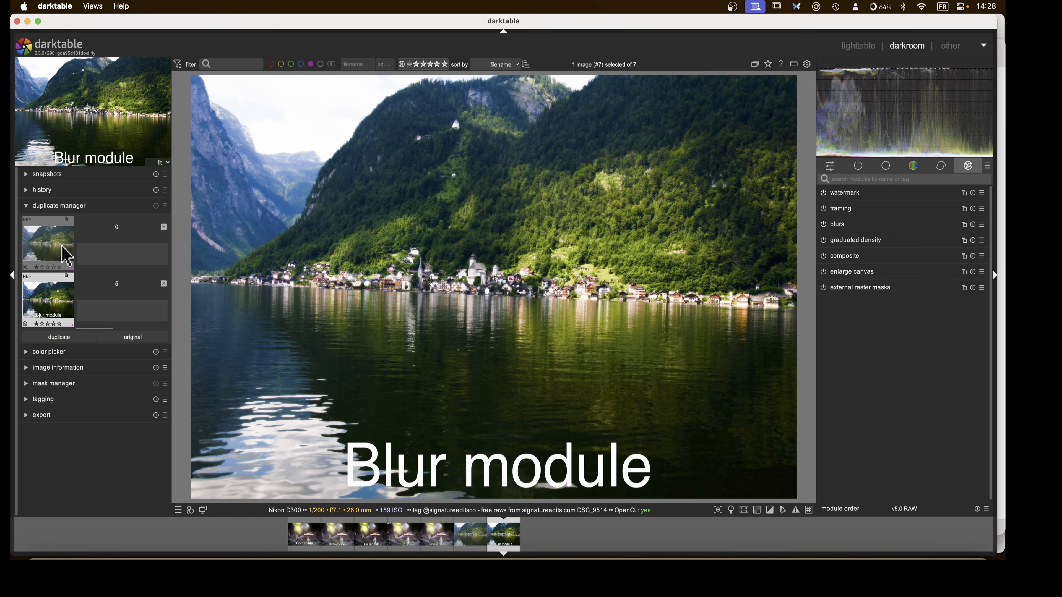
- Open the original lake photo and create a second duplicate from it
{"action": "left_click", "coordinate": [47, 254]}
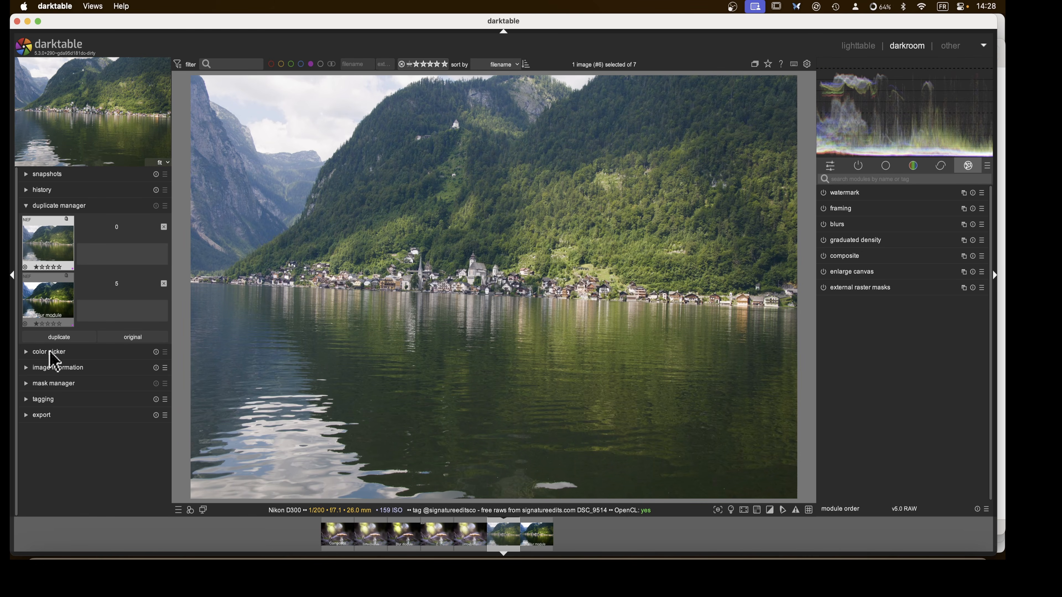
{"action": "left_click", "coordinate": [59, 337]}
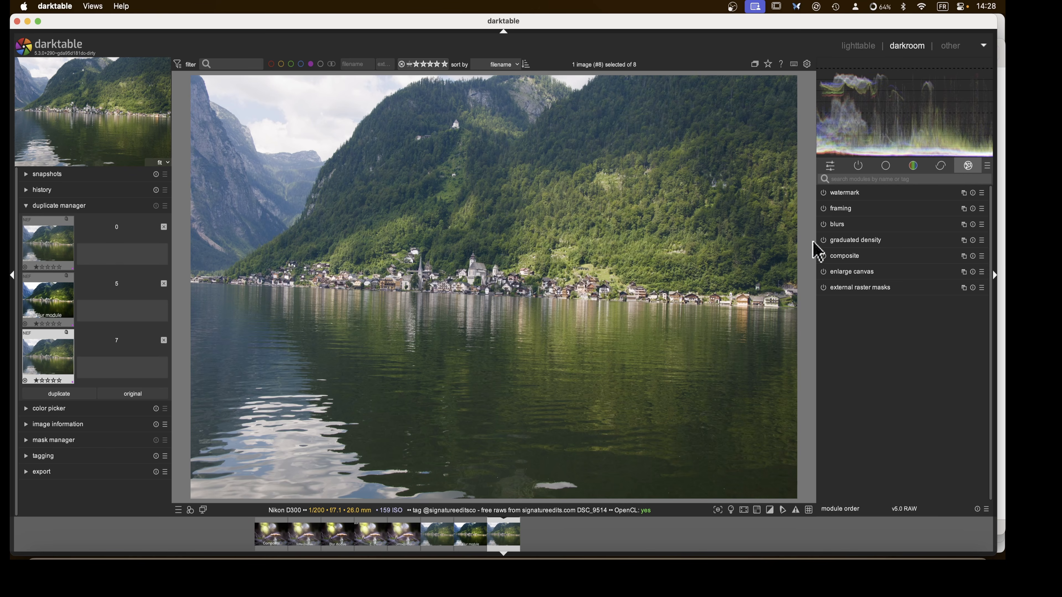
{"action": "left_click", "coordinate": [857, 193]}
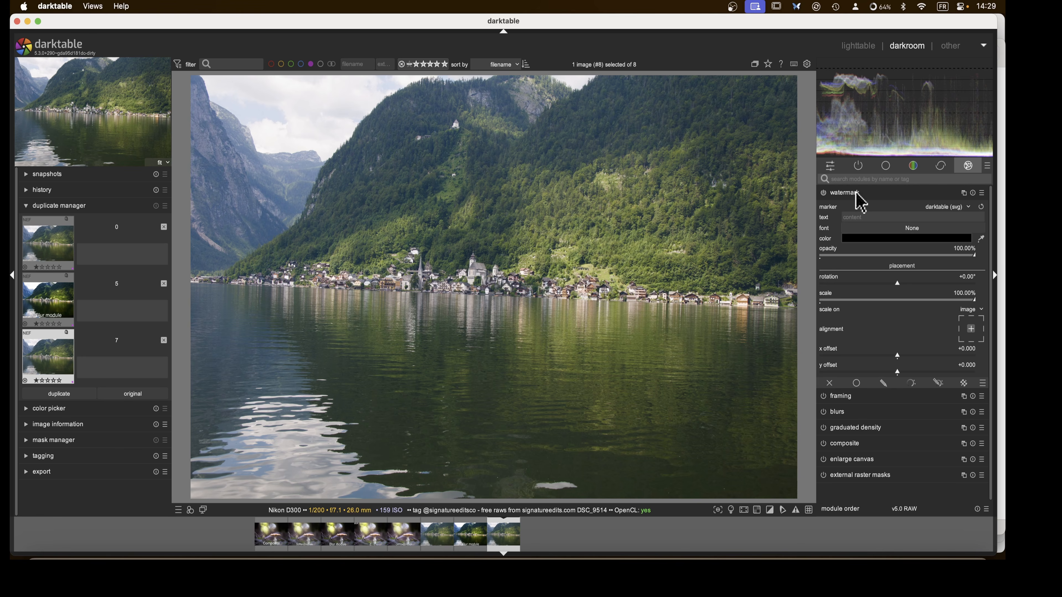
{"action": "left_click", "coordinate": [857, 194]}
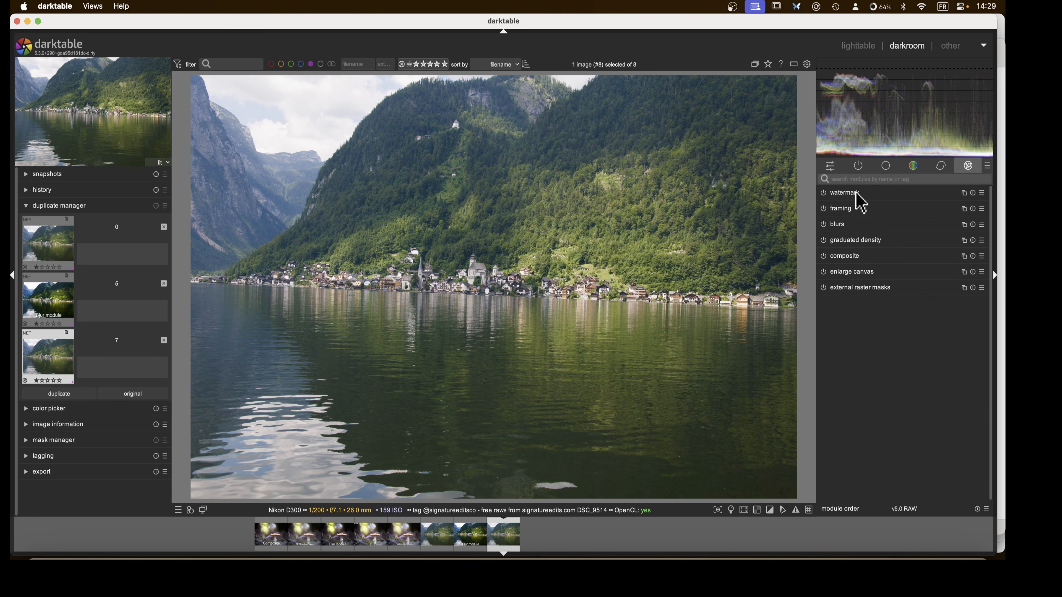
- Enable the blurs module on the new lake duplicate with the gaussian blur type and a 20 px radius
{"action": "left_click", "coordinate": [835, 225]}
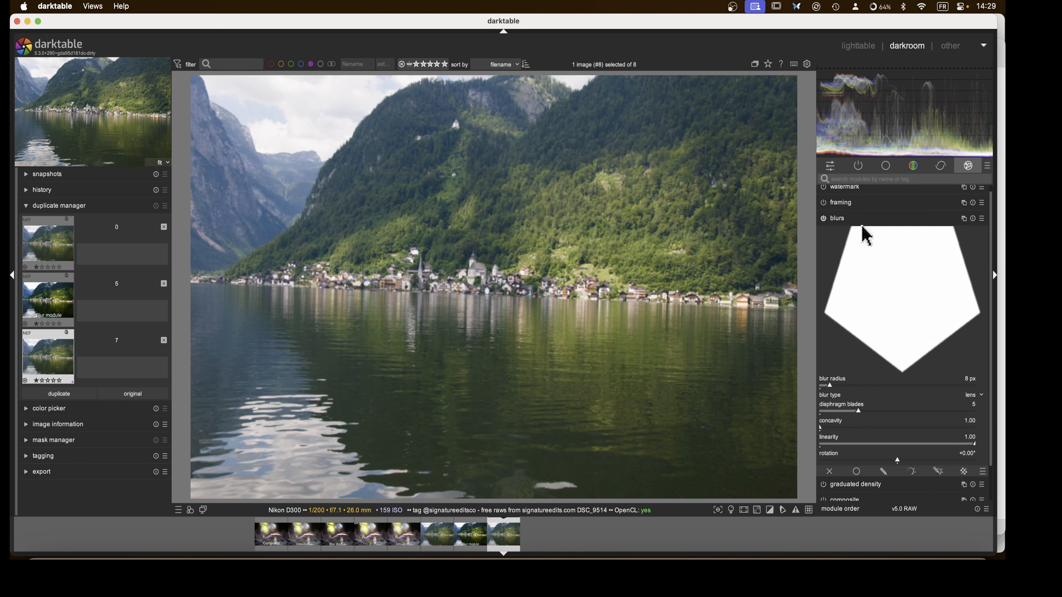
{"action": "left_click", "coordinate": [967, 399]}
{"action": "left_click", "coordinate": [970, 423]}
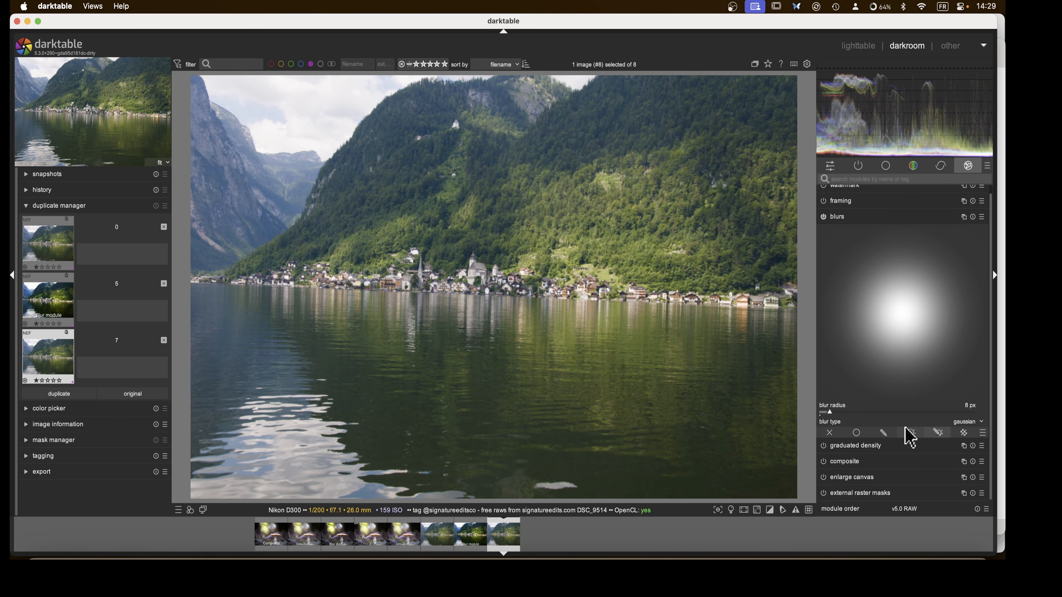
{"action": "left_click", "coordinate": [861, 412]}
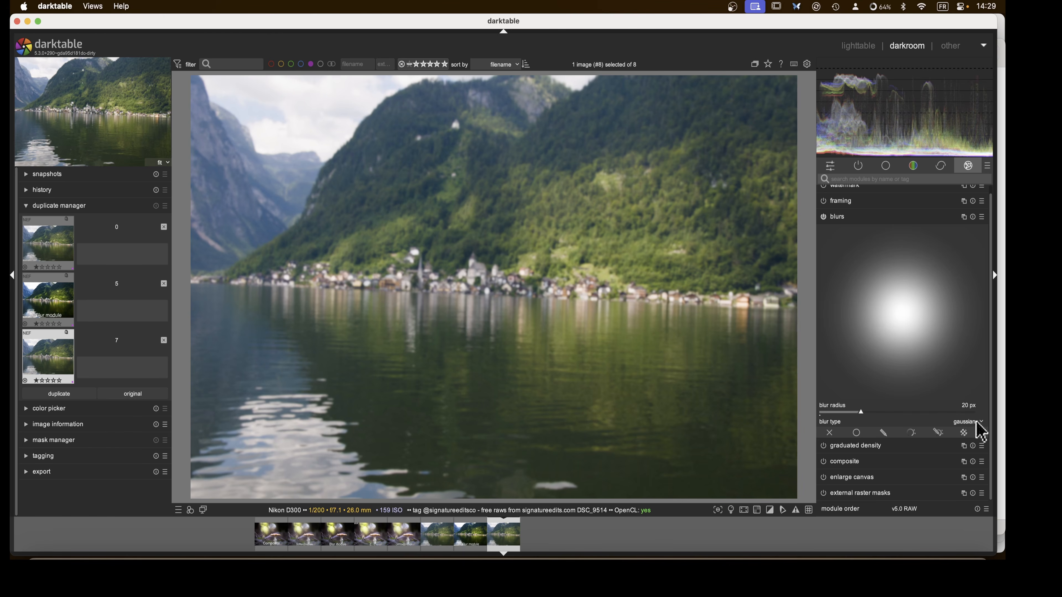
- Blend the blur uniformly, switching the blend colorspace to RGB (display) and the blend mode to screen
{"action": "left_click", "coordinate": [857, 434]}
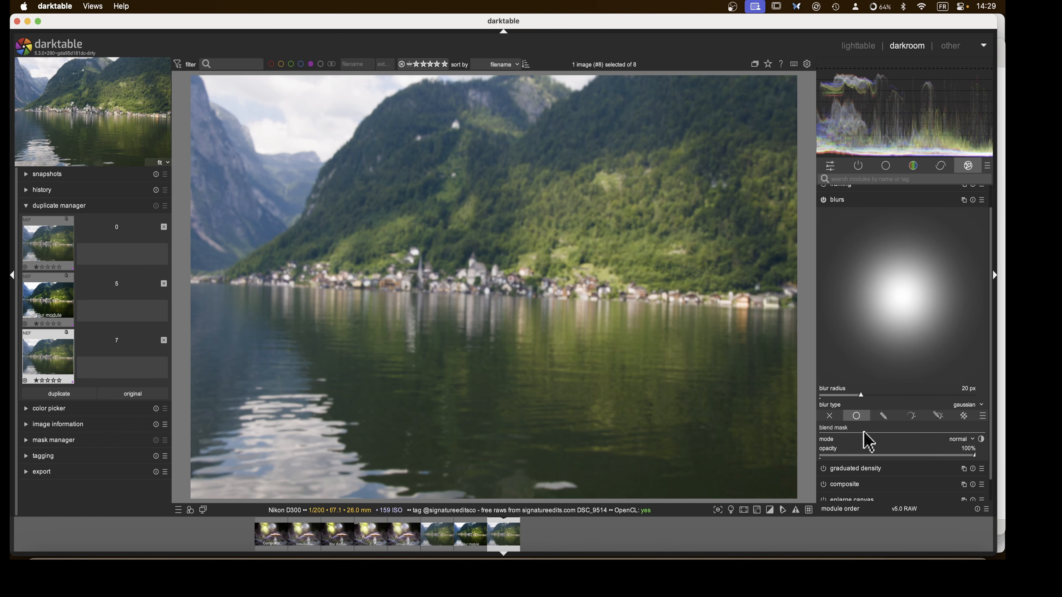
{"action": "left_click", "coordinate": [961, 433]}
{"action": "left_click", "coordinate": [969, 437]}
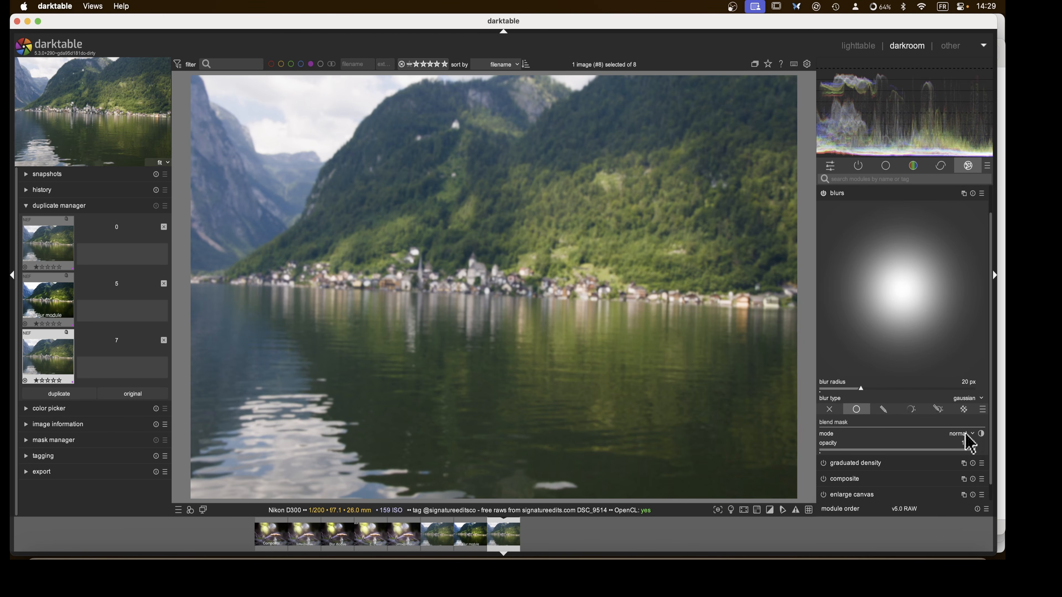
{"action": "left_click", "coordinate": [984, 410]}
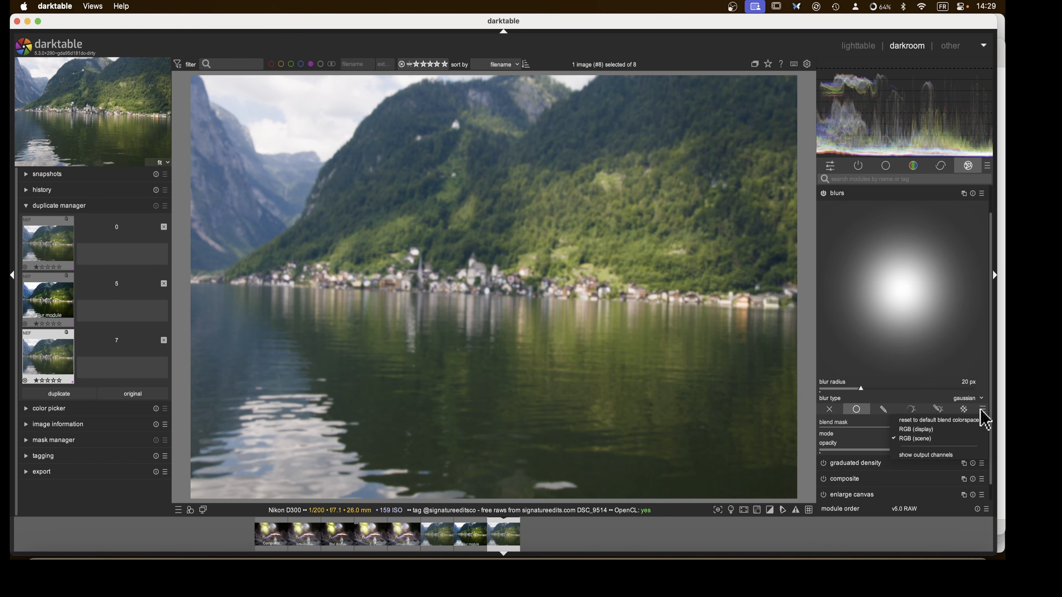
{"action": "left_click", "coordinate": [961, 434]}
{"action": "left_click", "coordinate": [961, 434]}
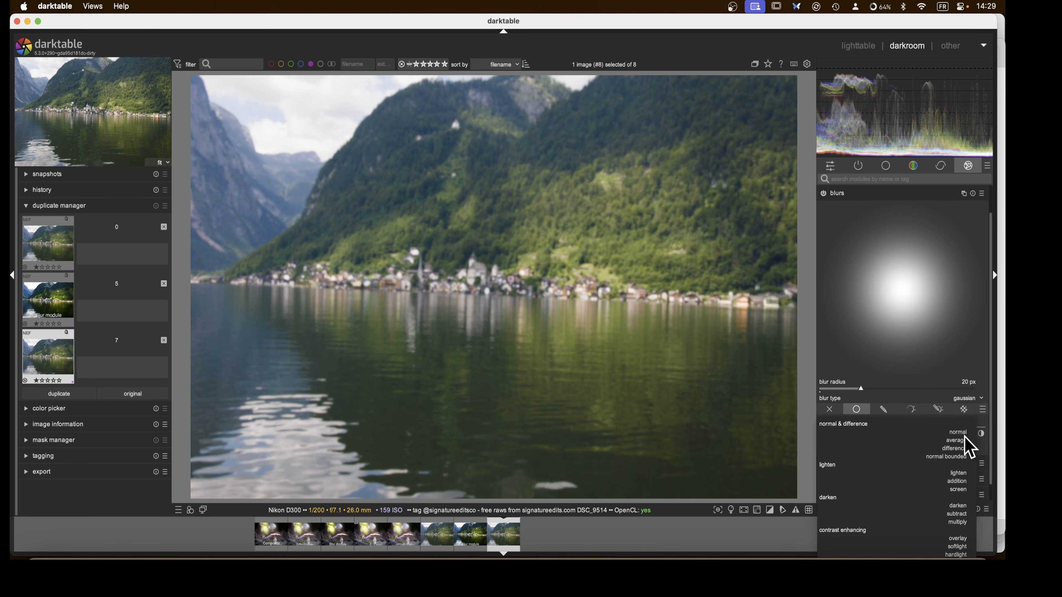
{"action": "scroll", "coordinate": [970, 446], "scroll_direction": "down", "scroll_amount": 5}
{"action": "left_click", "coordinate": [960, 436]}
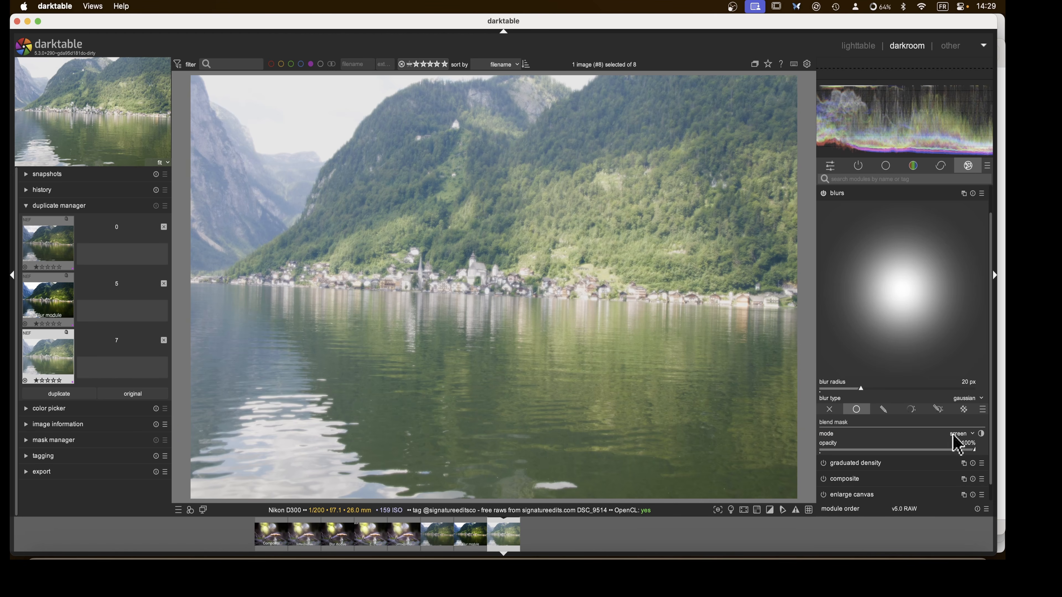
- Set the blur radius to 26 px and the screen blend's opacity to 72%
{"action": "scroll", "coordinate": [912, 436], "scroll_direction": "down", "scroll_amount": 2}
{"action": "left_click_drag", "start_coordinate": [965, 432], "coordinate": [917, 433]}
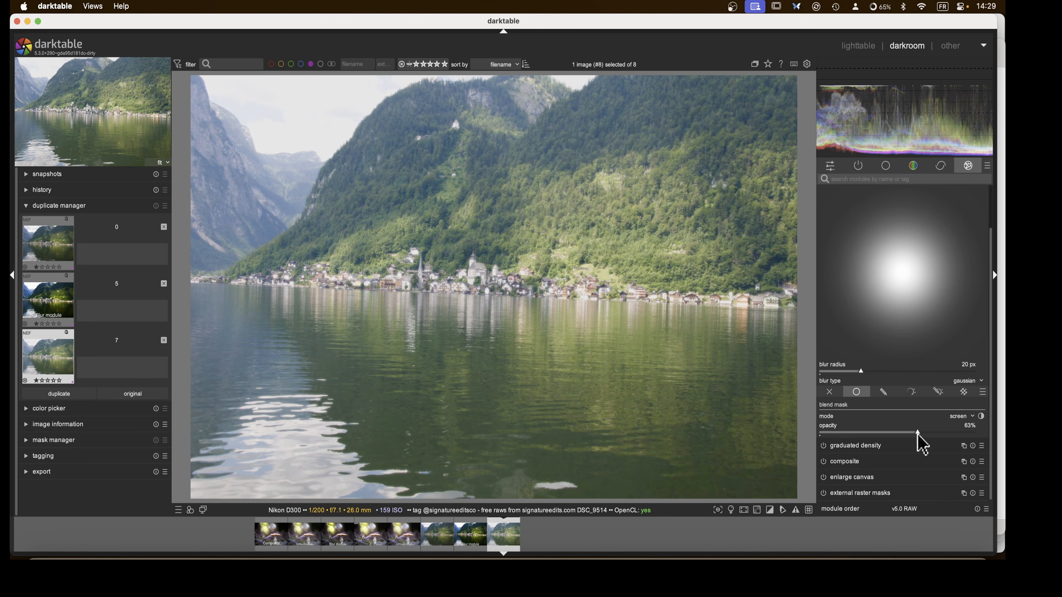
{"action": "left_click_drag", "start_coordinate": [860, 372], "coordinate": [874, 376]}
{"action": "mouse_move", "coordinate": [918, 433]}
{"action": "left_mouse_down"}
{"action": "mouse_move", "coordinate": [900, 434]}
{"action": "mouse_move", "coordinate": [951, 433]}
{"action": "mouse_move", "coordinate": [931, 434]}
{"action": "left_mouse_up"}
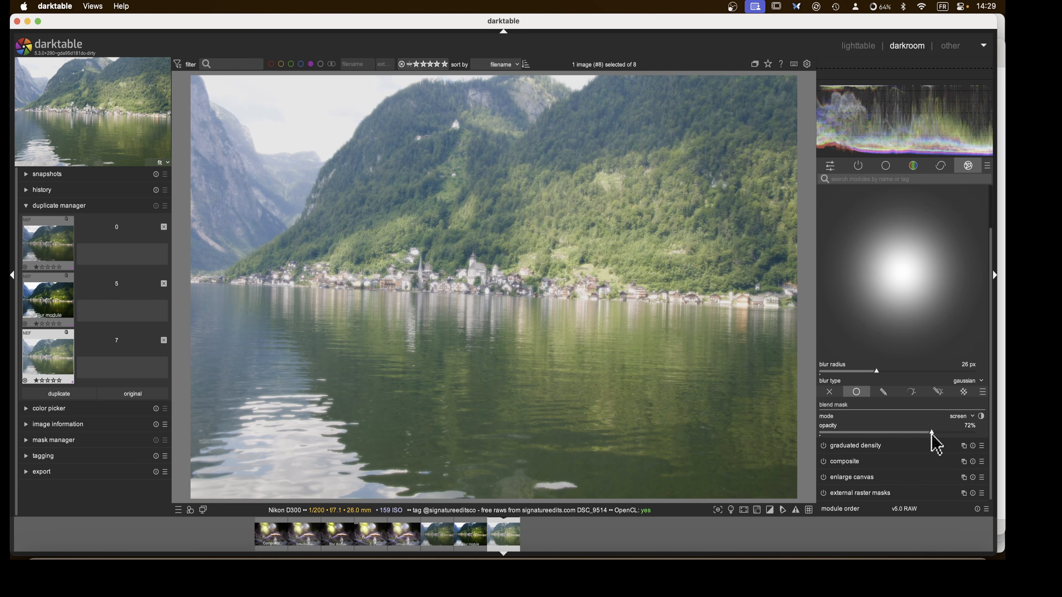
{"action": "scroll", "coordinate": [903, 373], "scroll_direction": "up", "scroll_amount": 3}
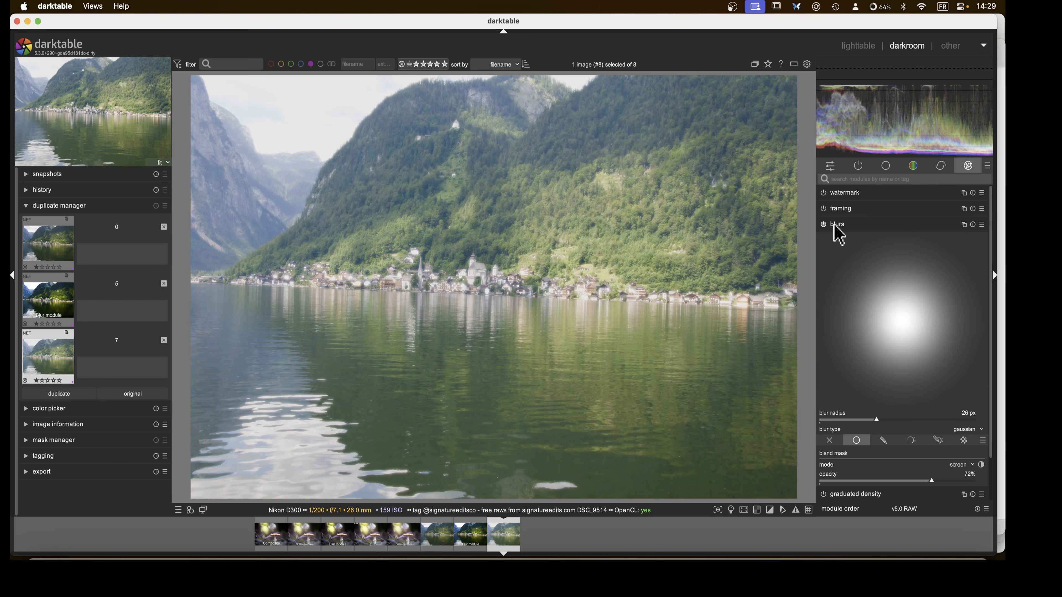
{"action": "left_click", "coordinate": [838, 224]}
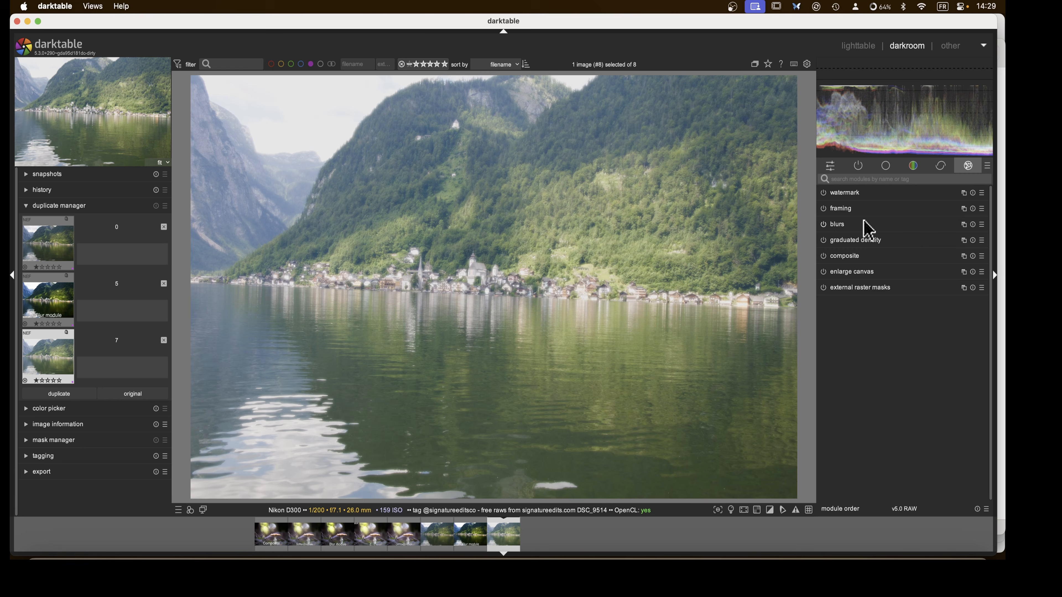
- In color balance rgb, set the global saturation to +65.45% and the highlights saturation to -13.62%
{"action": "left_click", "coordinate": [911, 169]}
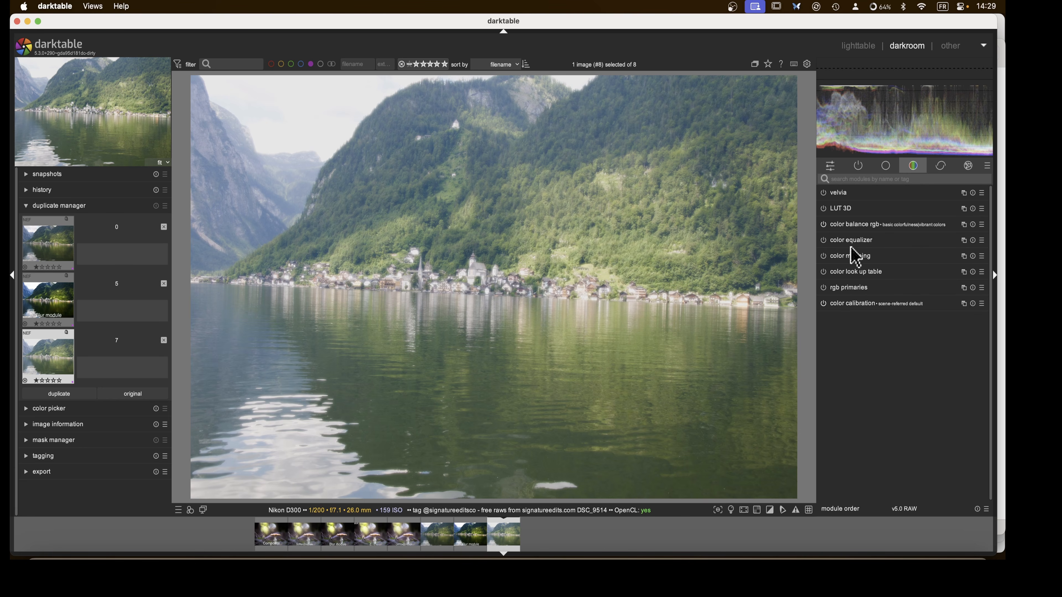
{"action": "left_click", "coordinate": [857, 224]}
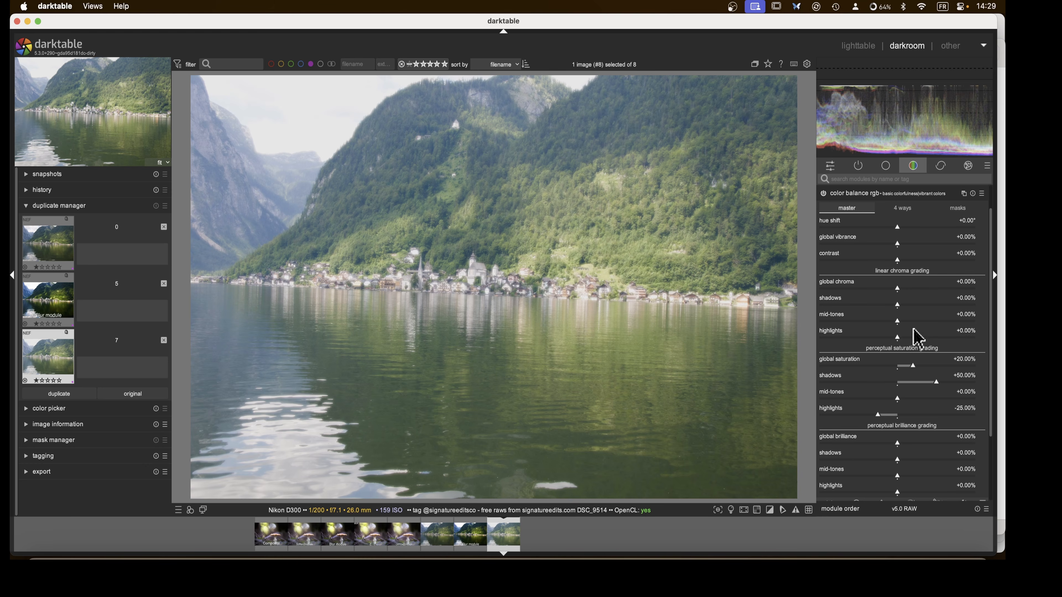
{"action": "left_click_drag", "start_coordinate": [913, 367], "coordinate": [949, 370]}
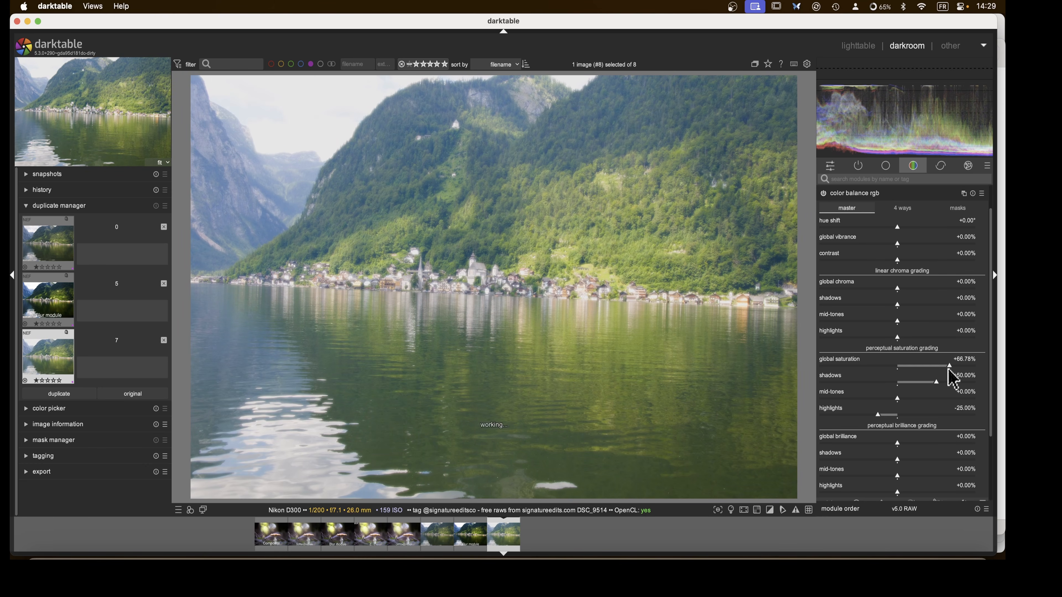
{"action": "scroll", "coordinate": [909, 467], "scroll_direction": "down", "scroll_amount": 2}
{"action": "scroll", "coordinate": [911, 466], "scroll_direction": "up", "scroll_amount": 1}
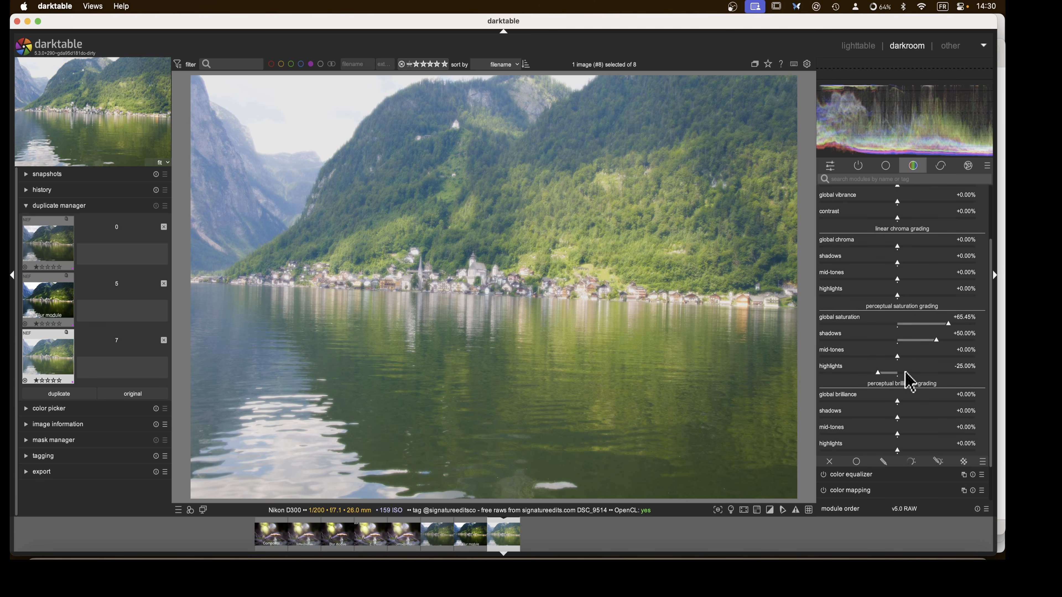
{"action": "left_click_drag", "start_coordinate": [876, 374], "coordinate": [887, 373]}
{"action": "scroll", "coordinate": [890, 385], "scroll_direction": "up", "scroll_amount": 5}
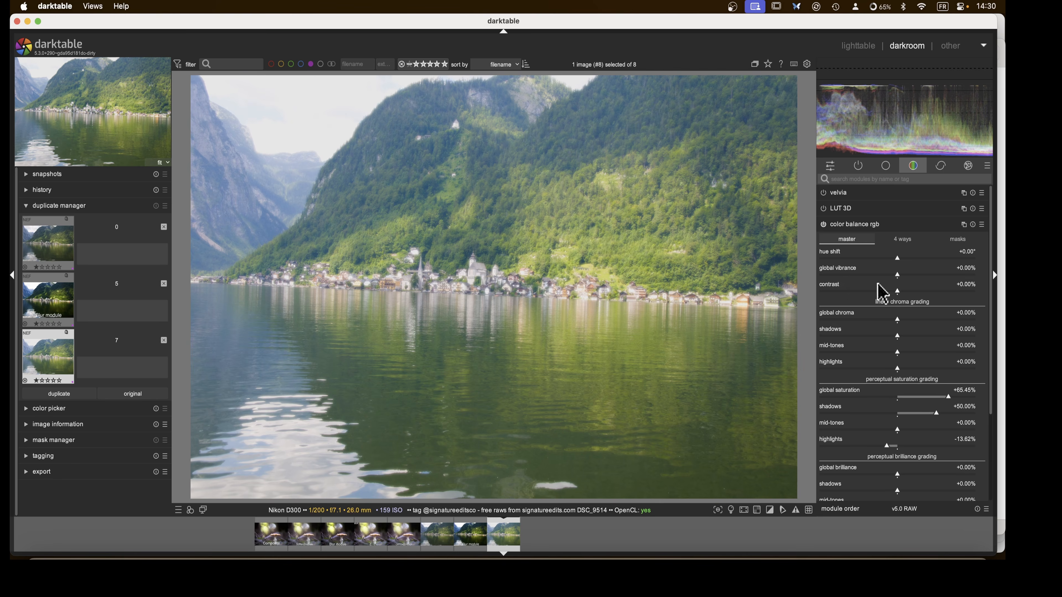
{"action": "left_click", "coordinate": [859, 225]}
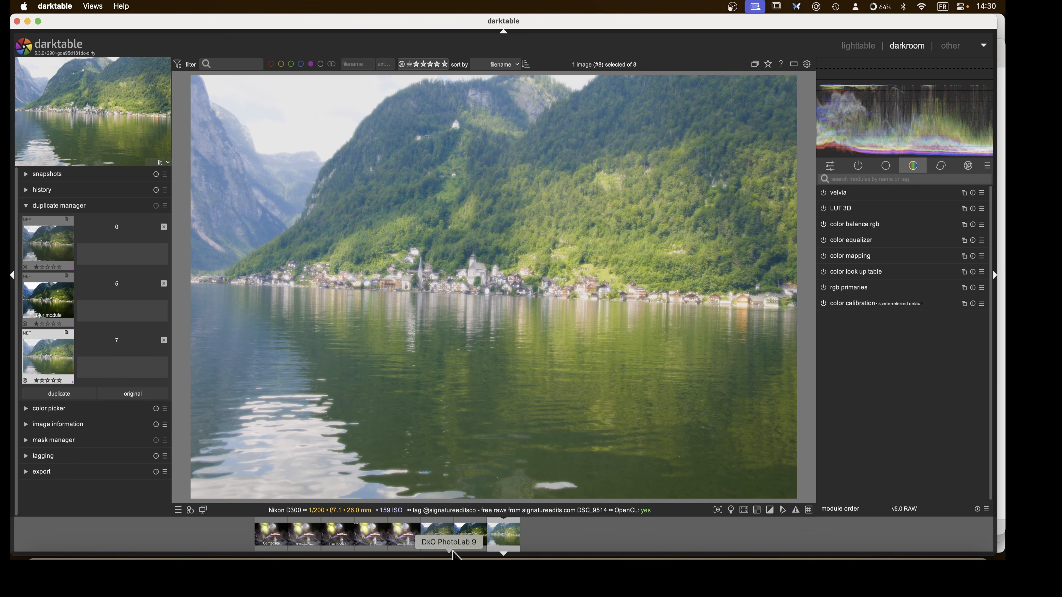
- Open the original lake photo and load the screen-blended duplicate as the overlay image of its composite module
{"action": "scroll", "coordinate": [438, 543], "scroll_direction": "up", "scroll_amount": 2}
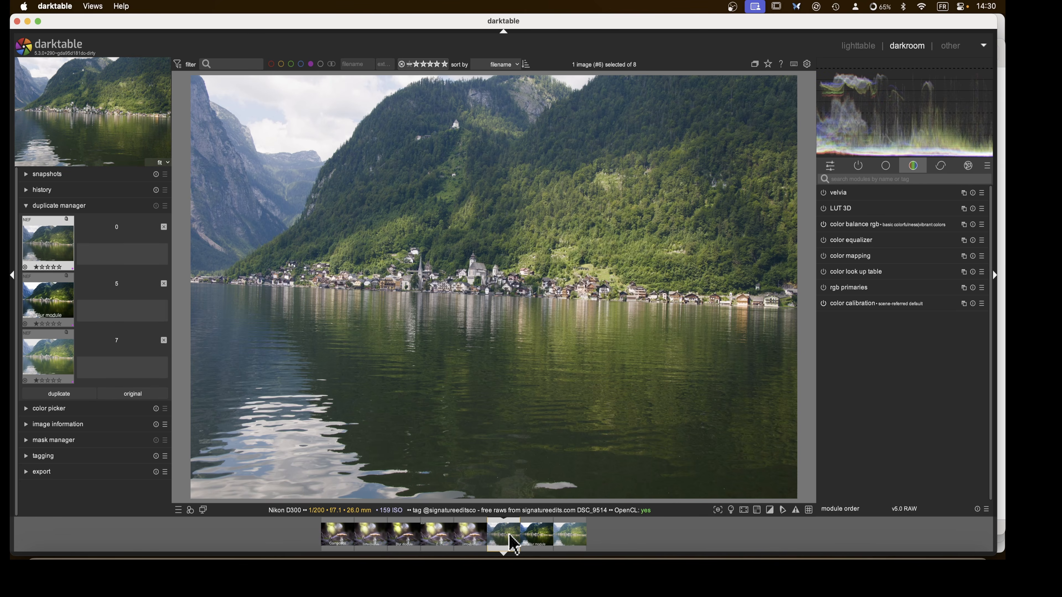
{"action": "left_click", "coordinate": [968, 167]}
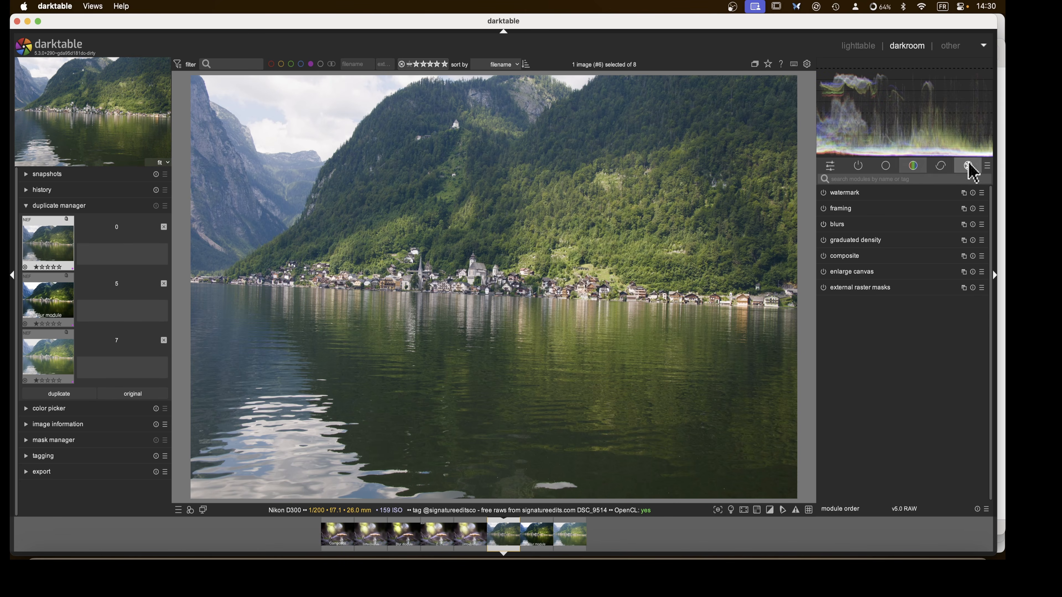
{"action": "left_click", "coordinate": [843, 256]}
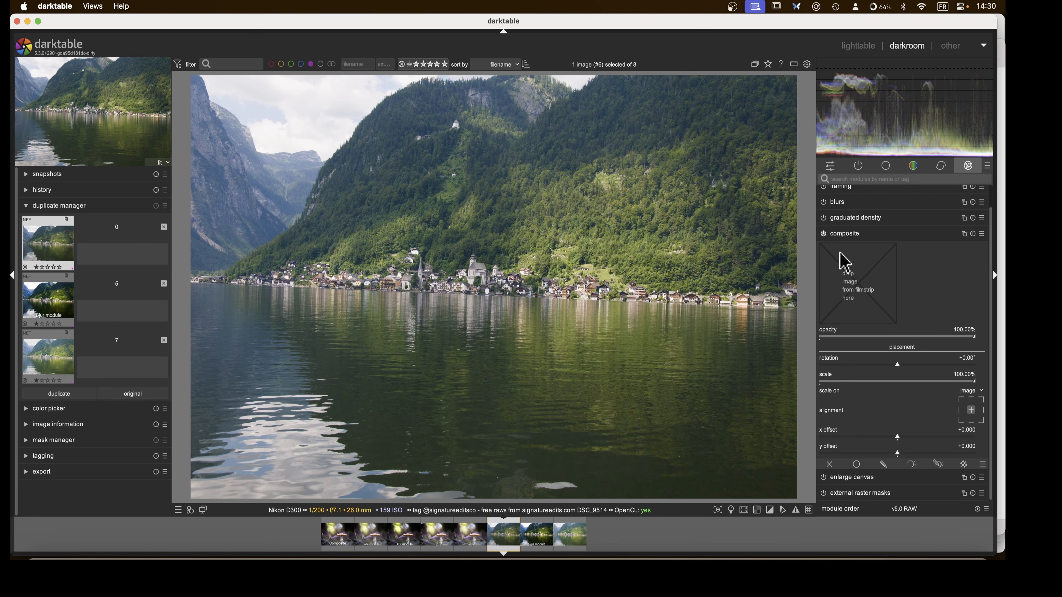
{"action": "left_click_drag", "start_coordinate": [575, 536], "coordinate": [849, 304]}
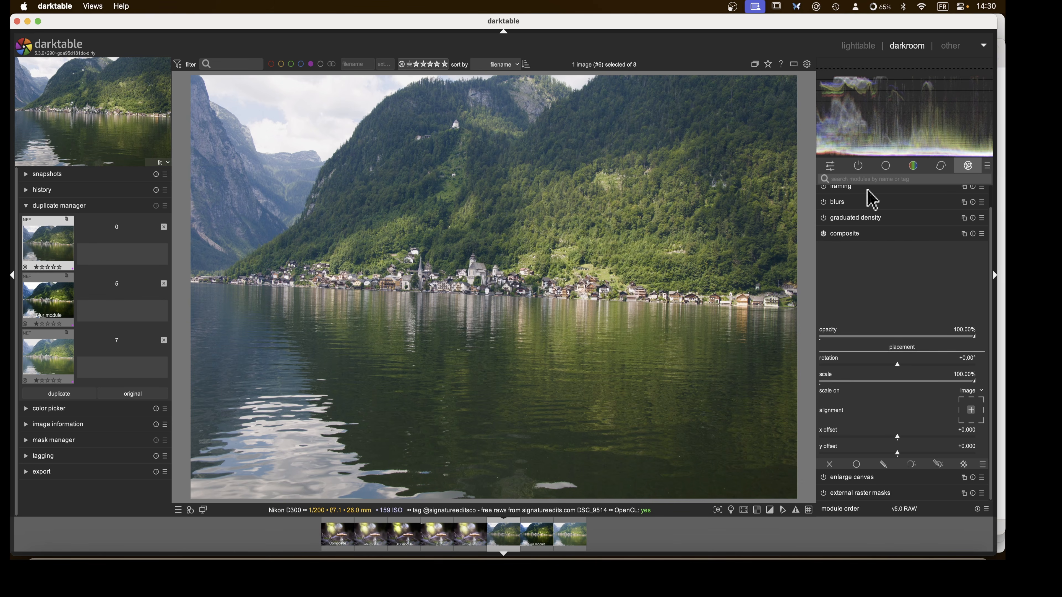
- Move the composite module directly above sigmoid in the module order and expand its settings
{"action": "left_click", "coordinate": [858, 166]}
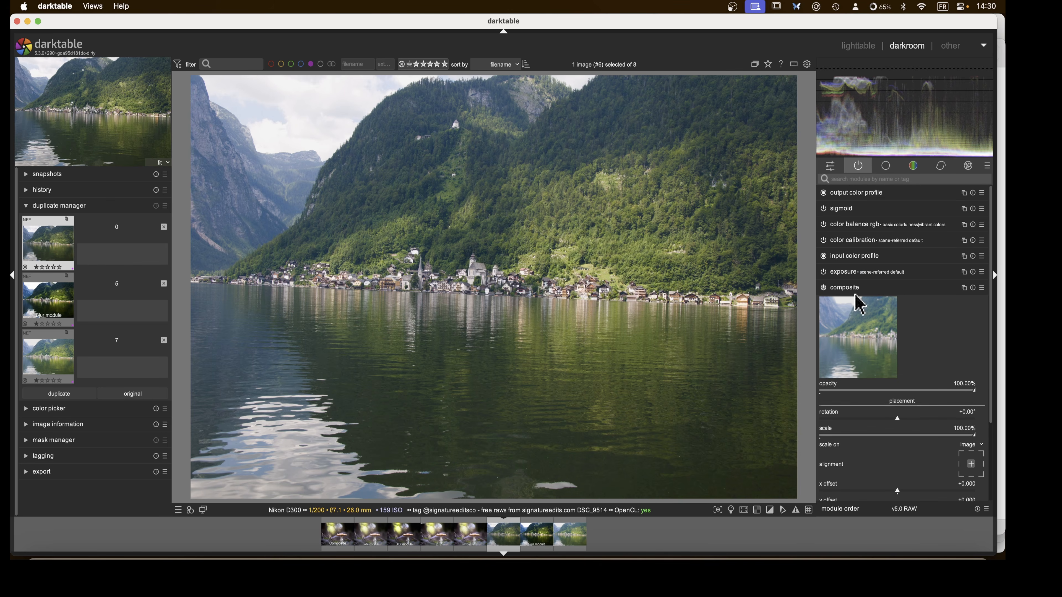
{"action": "left_click_drag", "start_coordinate": [845, 289], "coordinate": [851, 209]}
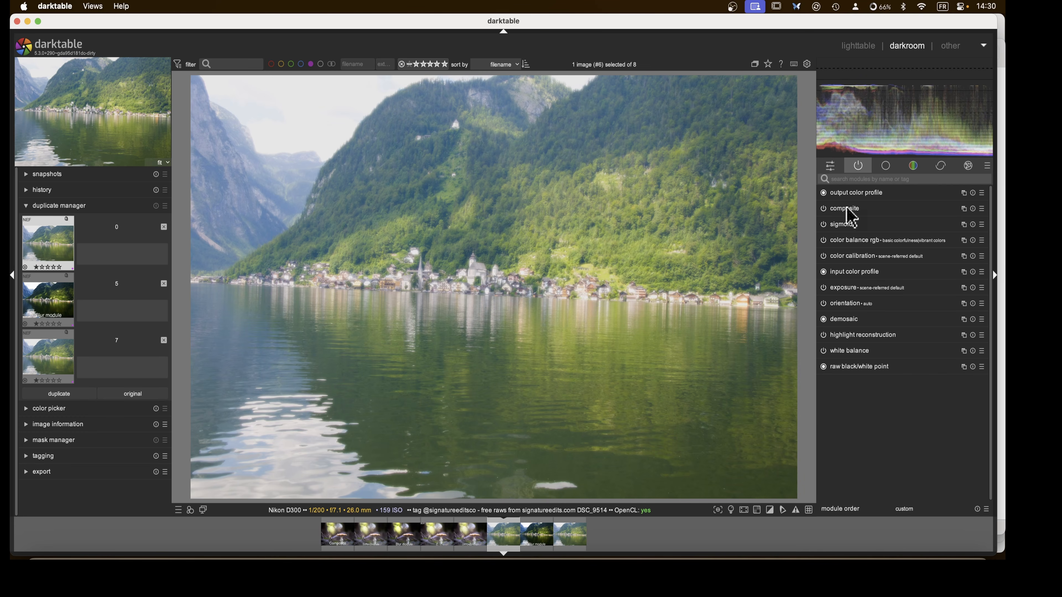
{"action": "left_click", "coordinate": [846, 206]}
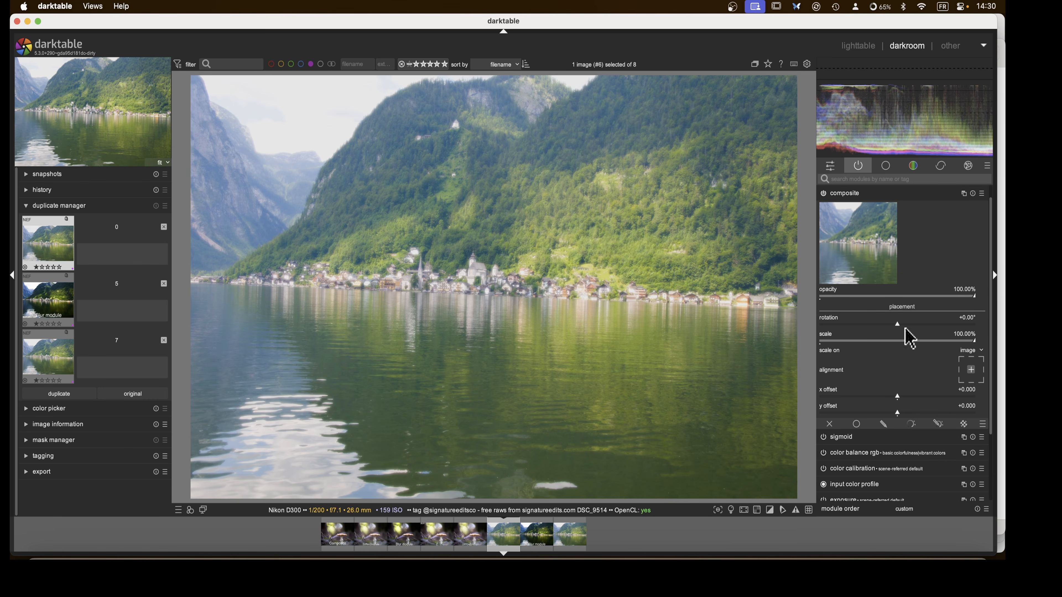
- Enable a uniform blend mask on the composite module and set its blend mode to multiply
{"action": "scroll", "coordinate": [905, 328], "scroll_direction": "down", "scroll_amount": 3}
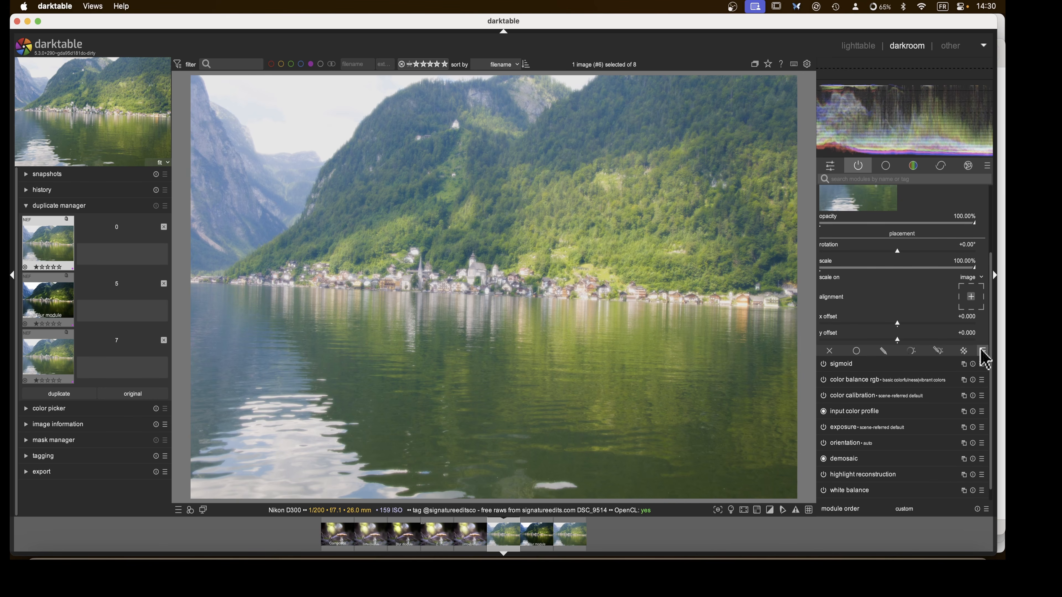
{"action": "left_click", "coordinate": [857, 351]}
{"action": "left_click", "coordinate": [964, 397]}
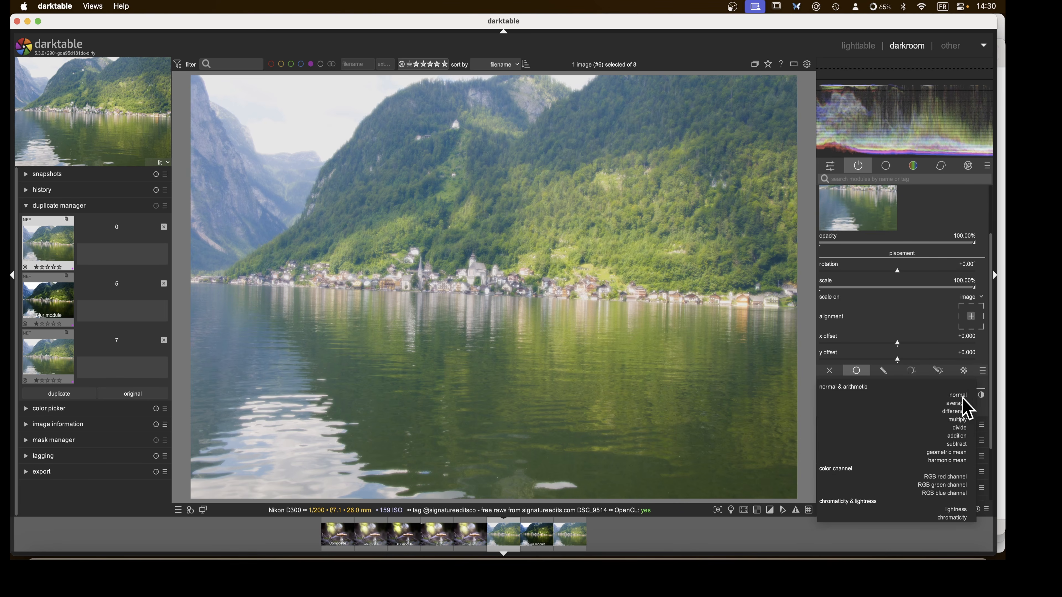
{"action": "left_click", "coordinate": [958, 420]}
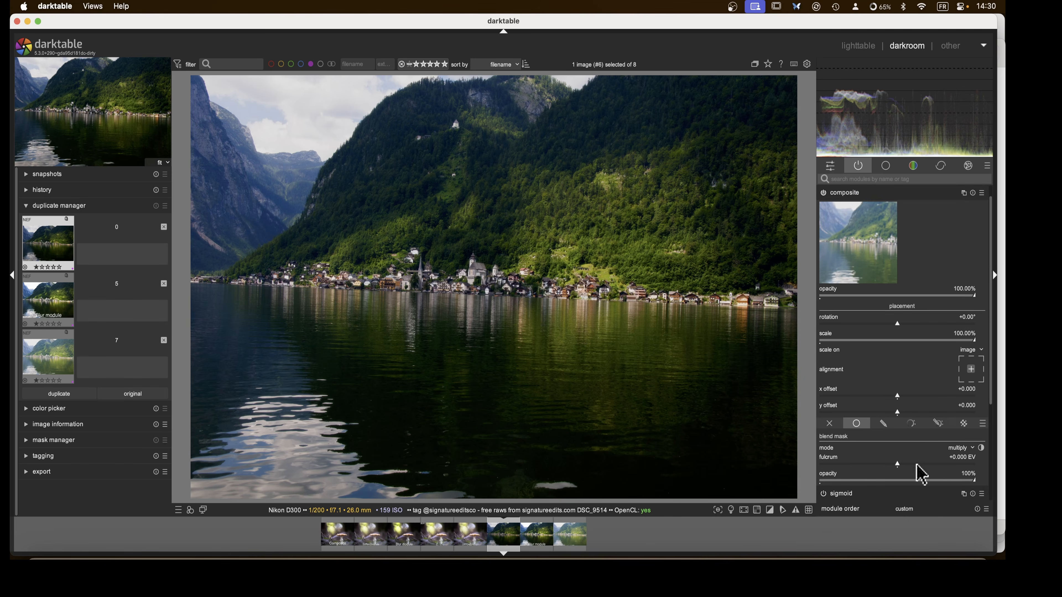
- Set the multiply blend's fulcrum to +1.924 EV and its opacity to 53%, and collapse the composite settings
{"action": "mouse_move", "coordinate": [900, 418]}
{"action": "left_mouse_down"}
{"action": "mouse_move", "coordinate": [957, 419]}
{"action": "mouse_move", "coordinate": [931, 419]}
{"action": "mouse_move", "coordinate": [940, 412]}
{"action": "mouse_move", "coordinate": [878, 430]}
{"action": "mouse_move", "coordinate": [901, 429]}
{"action": "left_mouse_up"}
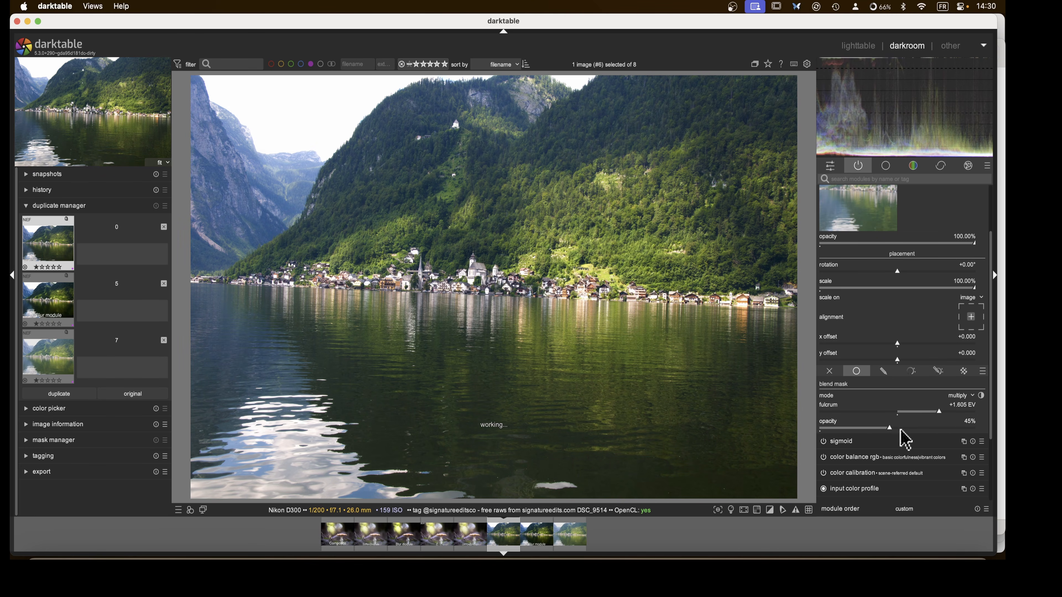
{"action": "mouse_move", "coordinate": [944, 420]}
{"action": "left_mouse_down"}
{"action": "mouse_move", "coordinate": [965, 420]}
{"action": "mouse_move", "coordinate": [949, 422]}
{"action": "left_mouse_up"}
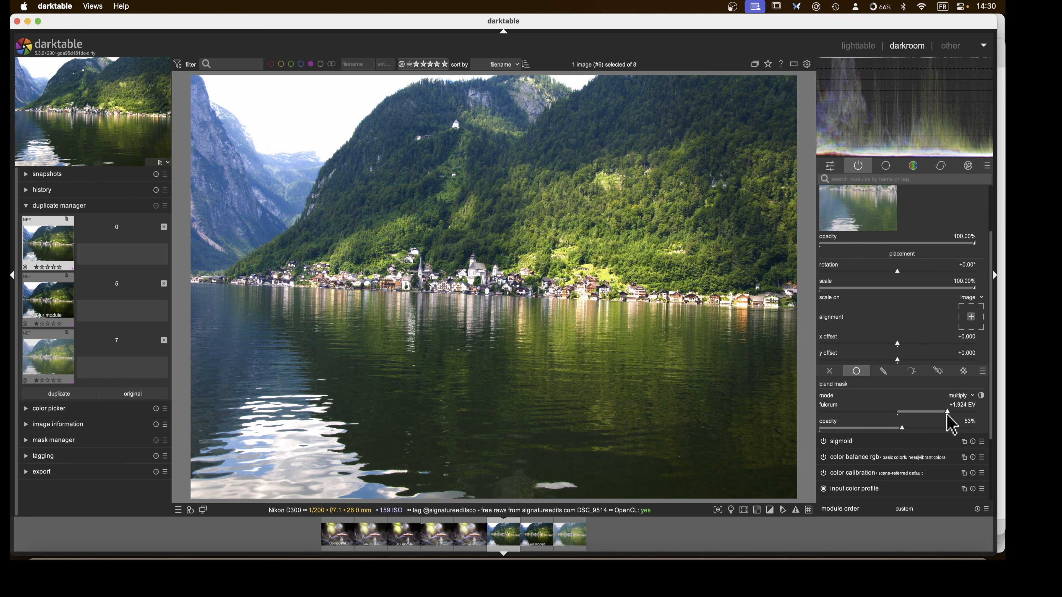
{"action": "scroll", "coordinate": [882, 408], "scroll_direction": "up", "scroll_amount": 3}
{"action": "left_click", "coordinate": [844, 211]}
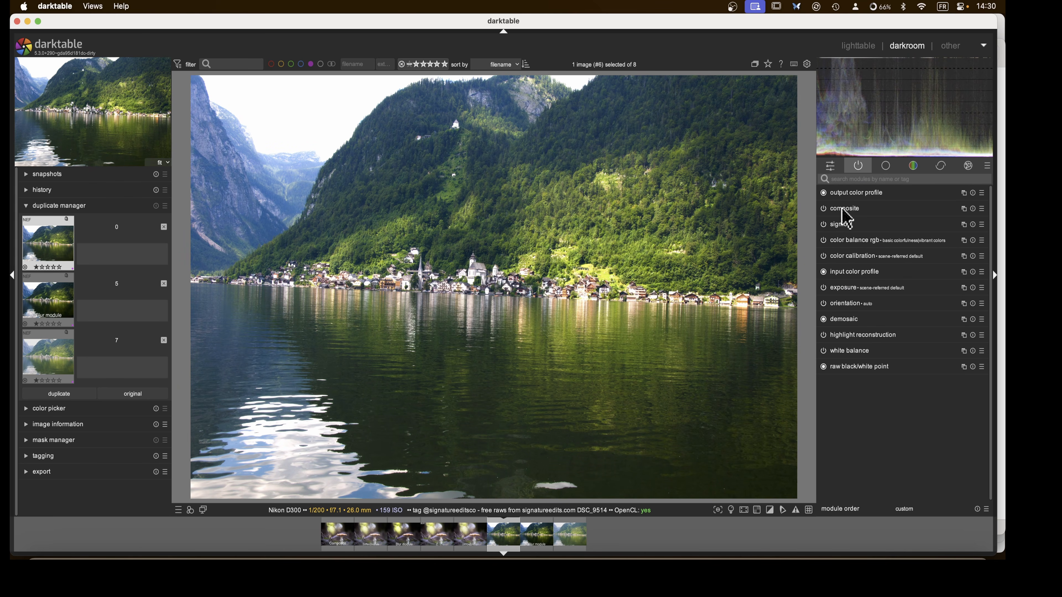
- Adjust the skew and contrast in sigmoid to fine-tune the lake photo's tones
{"action": "left_click", "coordinate": [841, 226]}
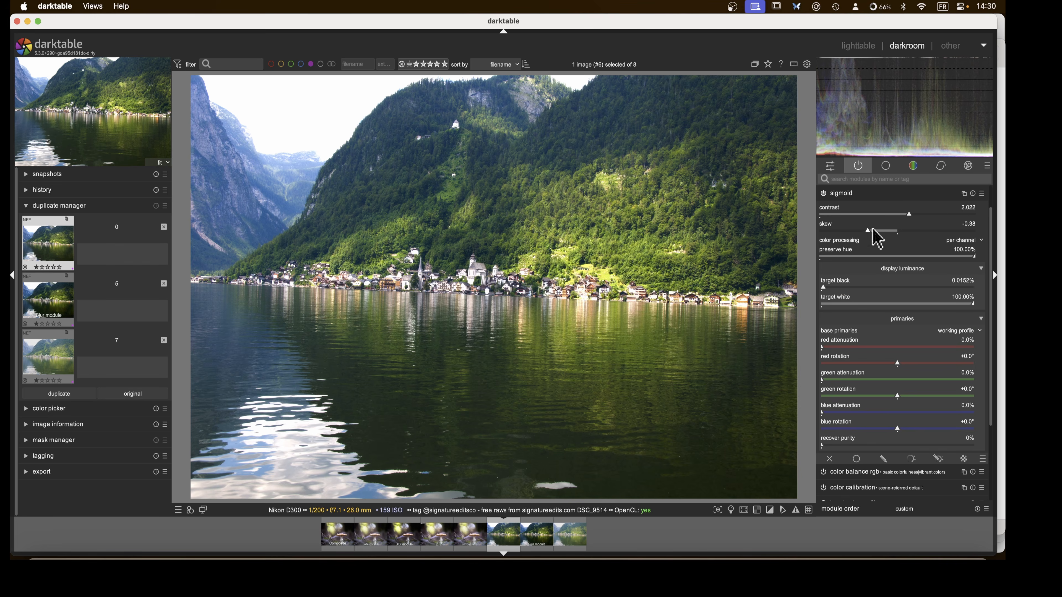
{"action": "mouse_move", "coordinate": [837, 236]}
{"action": "left_mouse_down"}
{"action": "mouse_move", "coordinate": [970, 249]}
{"action": "mouse_move", "coordinate": [834, 247]}
{"action": "mouse_move", "coordinate": [831, 236]}
{"action": "left_mouse_up"}
{"action": "mouse_move", "coordinate": [904, 212]}
{"action": "left_mouse_down"}
{"action": "mouse_move", "coordinate": [854, 213]}
{"action": "mouse_move", "coordinate": [929, 218]}
{"action": "mouse_move", "coordinate": [903, 222]}
{"action": "left_mouse_up"}
{"action": "left_click", "coordinate": [843, 195]}
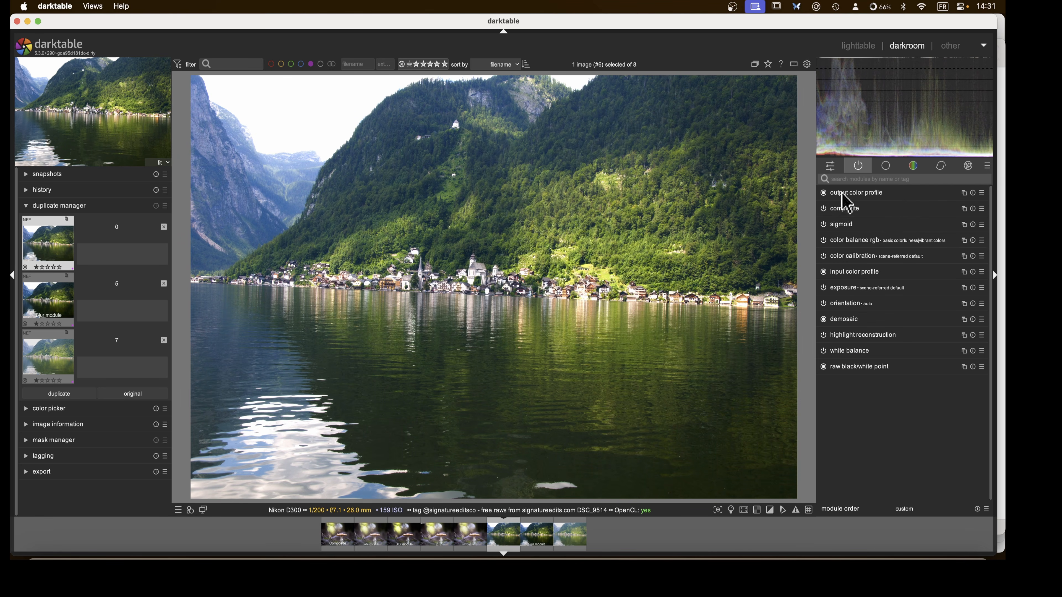
- Apply the Version watermark preset to the lake photo and change its text to "Composite module"
{"action": "left_click", "coordinate": [968, 168]}
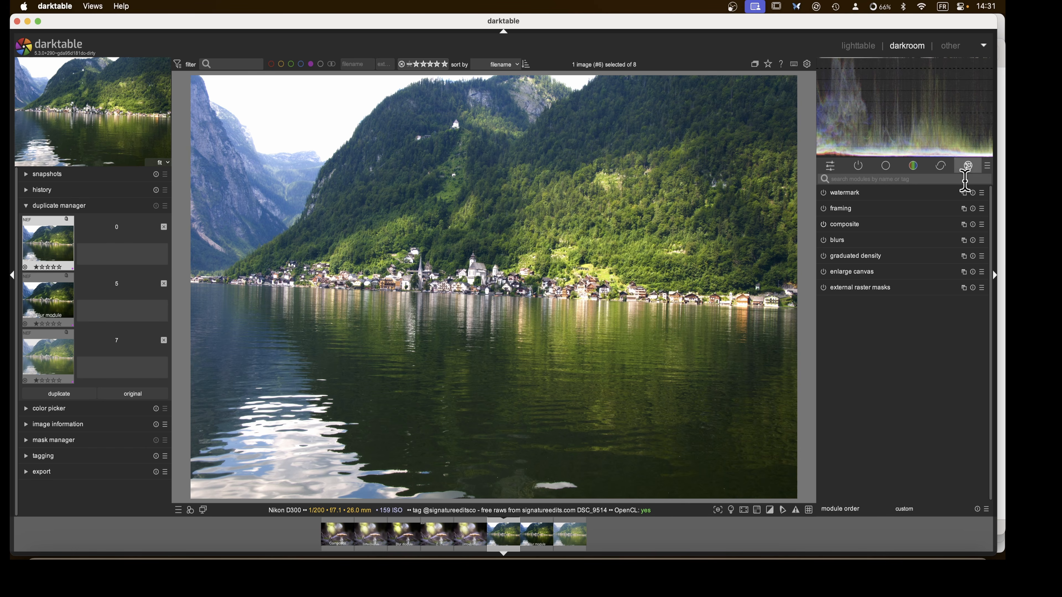
{"action": "left_click", "coordinate": [982, 194]}
{"action": "left_click", "coordinate": [954, 230]}
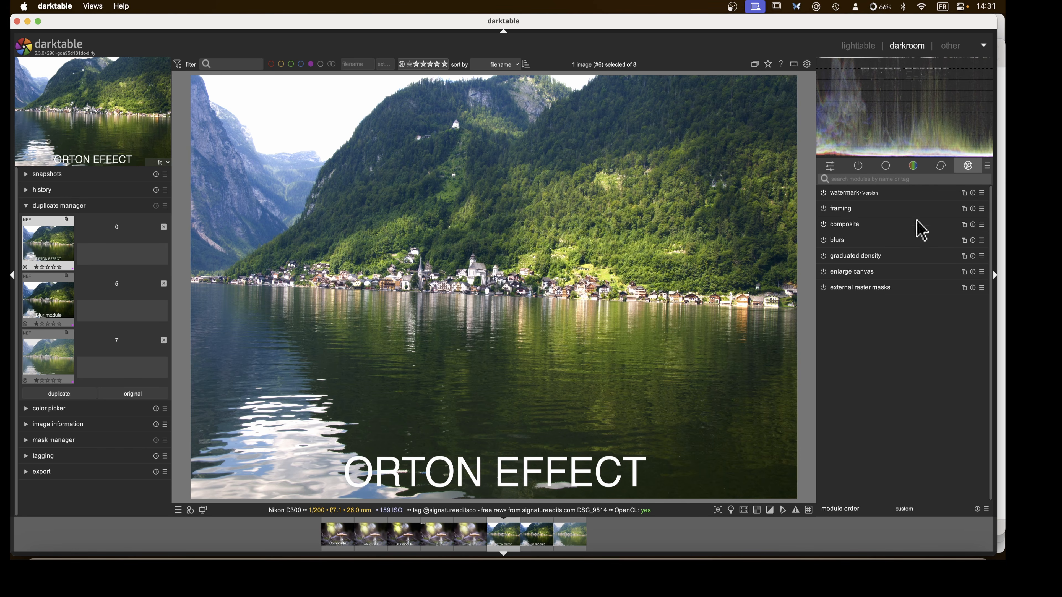
{"action": "left_click", "coordinate": [842, 195]}
{"action": "triple_click", "coordinate": [872, 216]}
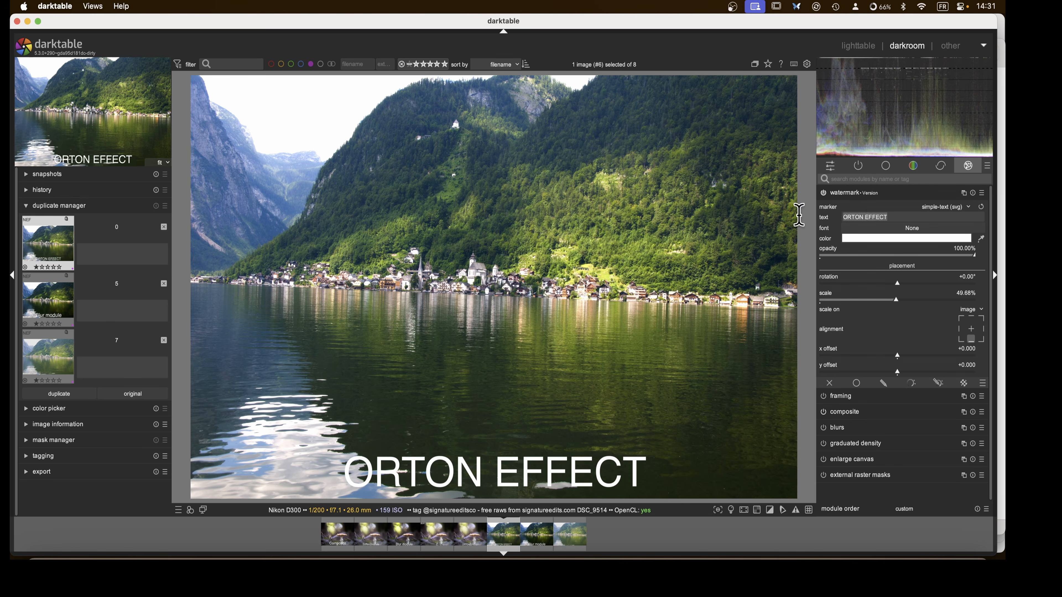
{"action": "type", "text": "Composite"}
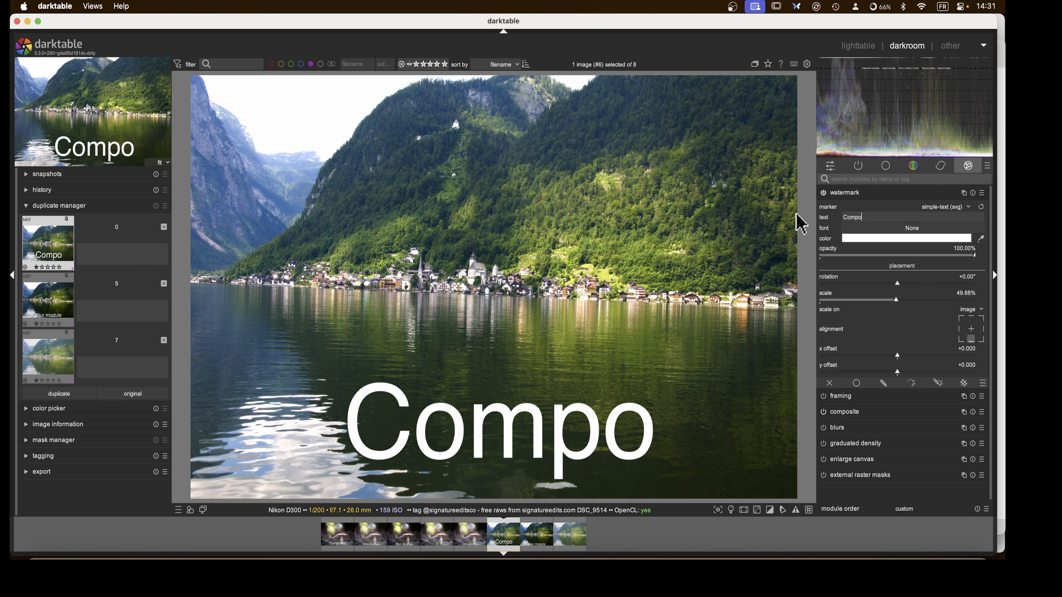
{"action": "type", "text": " module"}
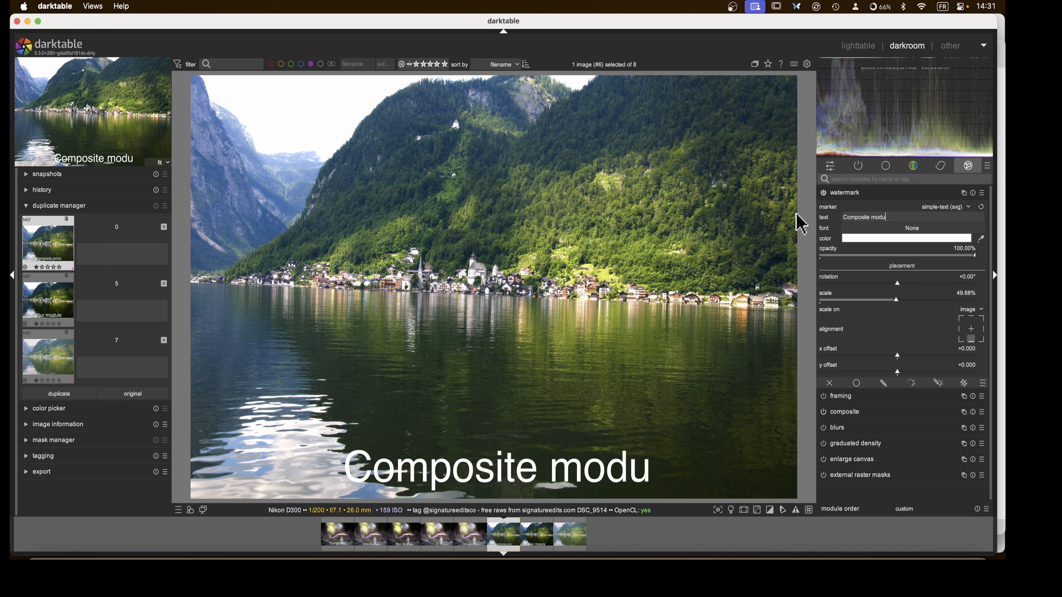
- Return to the lighttable and delete the unlabelled, hazy screen-blended duplicate of the lake photo
{"action": "left_click", "coordinate": [849, 57]}
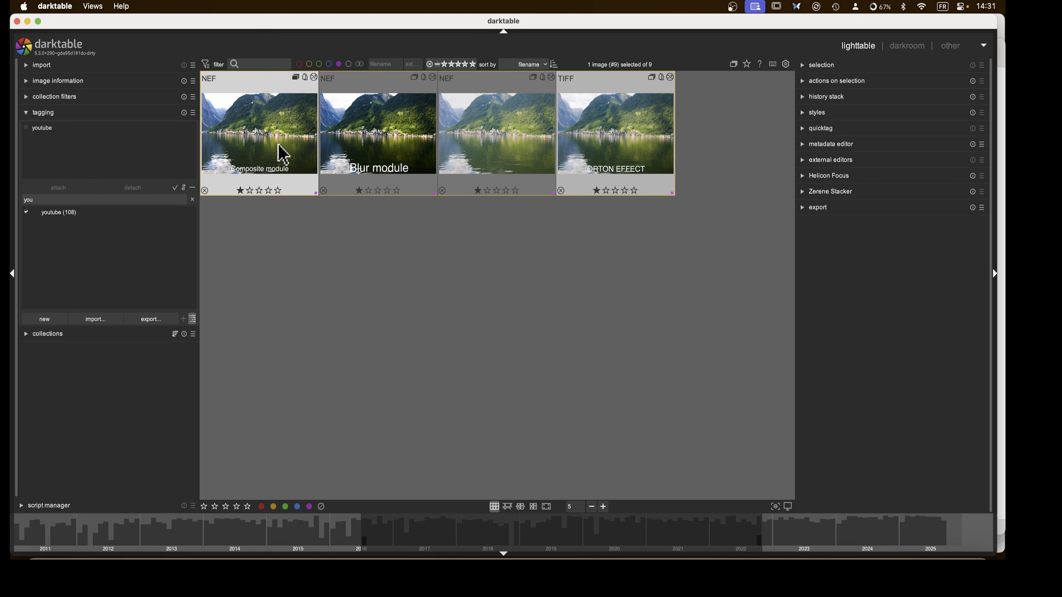
{"action": "left_click", "coordinate": [488, 137]}
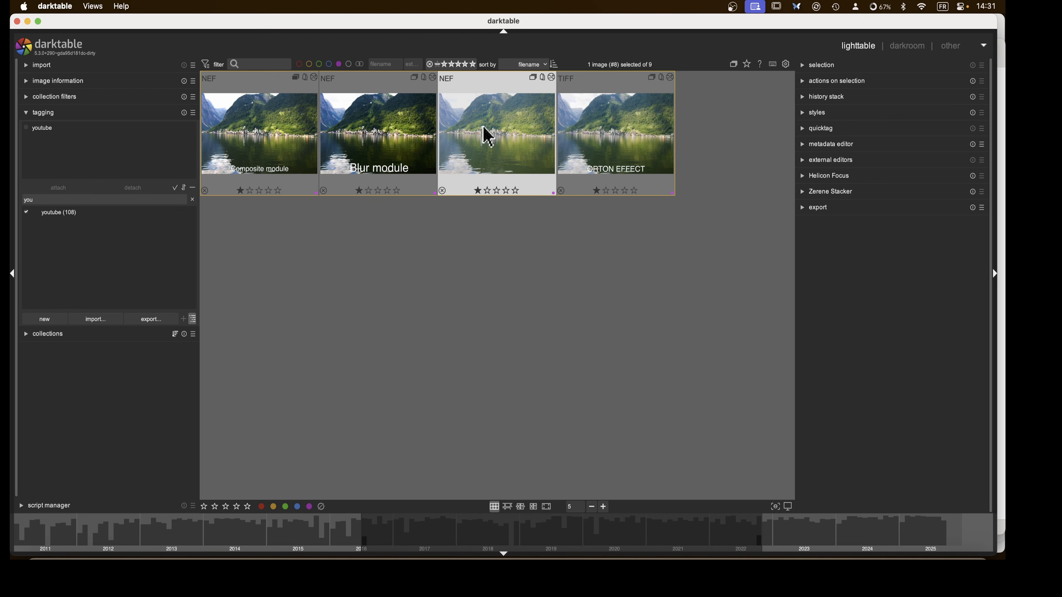
{"action": "key", "text": "Delete"}
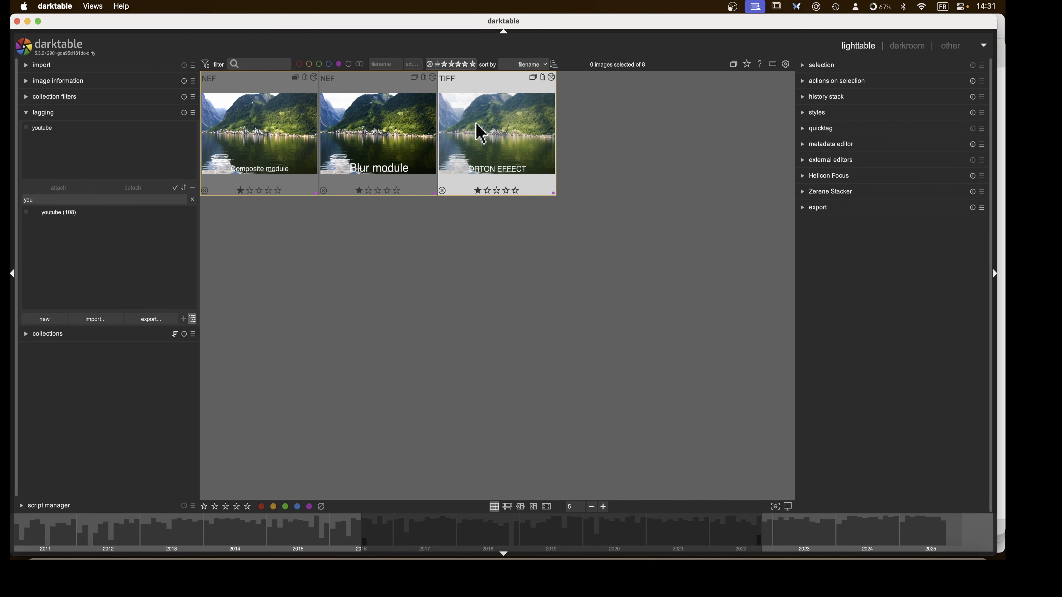
- Compare the composite module, blur module and Orton effect versions of the lake photo in full preview, and return to the thumbnails
{"action": "left_click", "coordinate": [299, 153]}
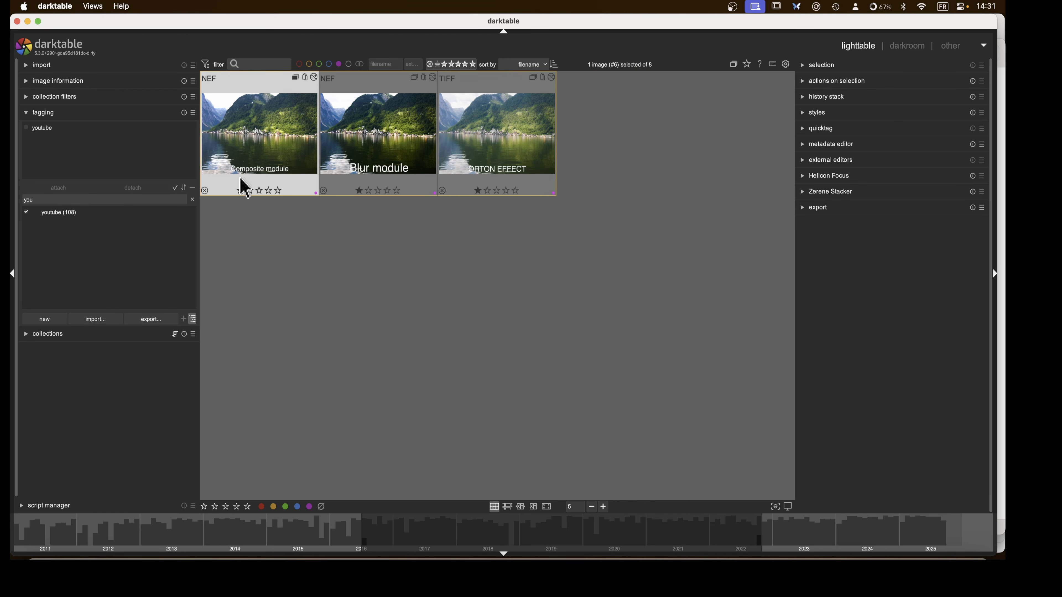
{"action": "key", "text": "w"}
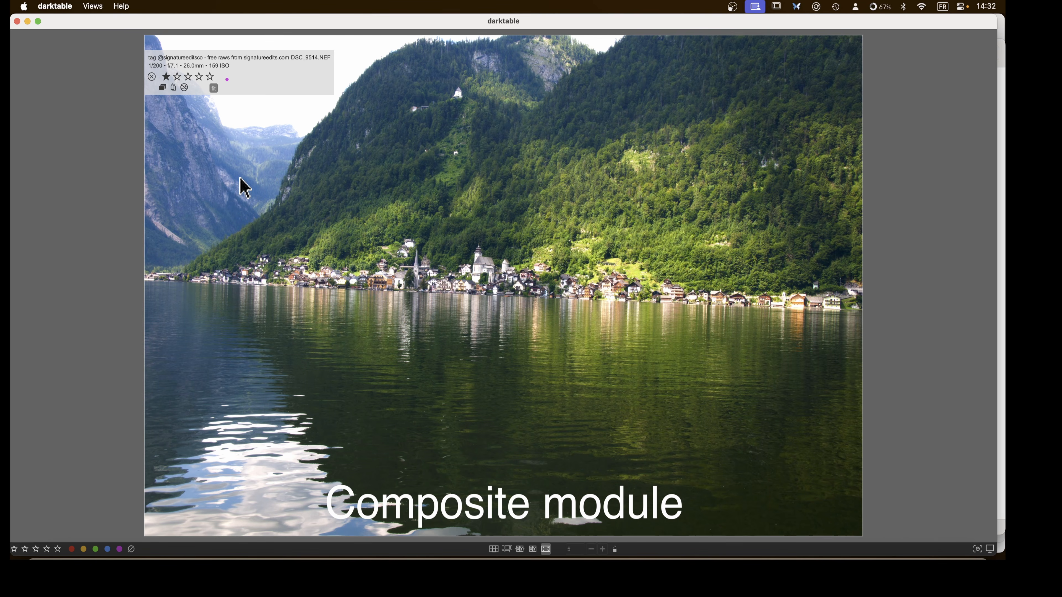
{"action": "key", "text": "Right"}
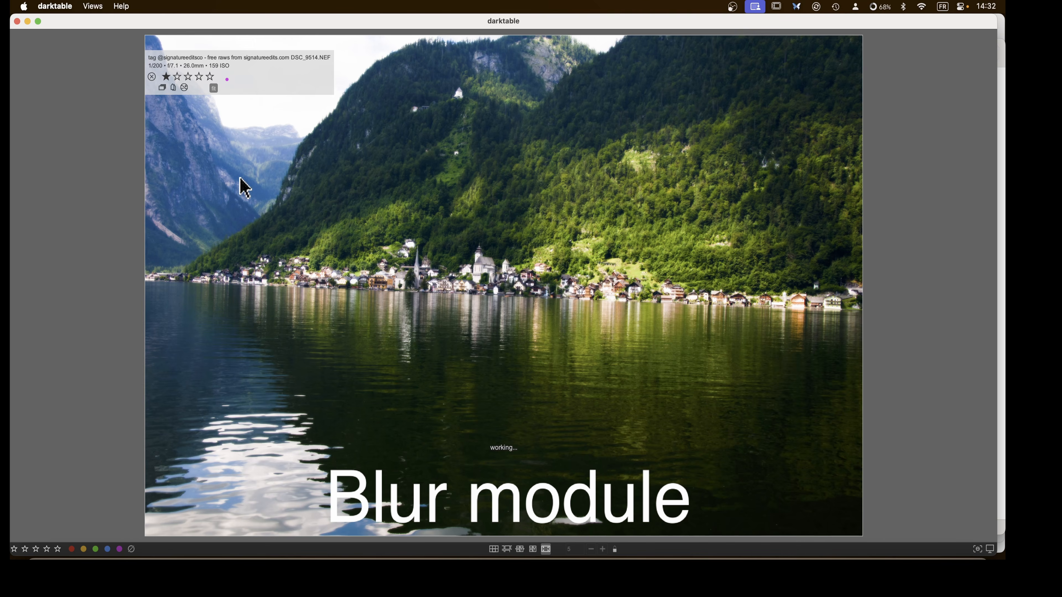
{"action": "key", "text": "Left"}
{"action": "key", "text": "Right"}
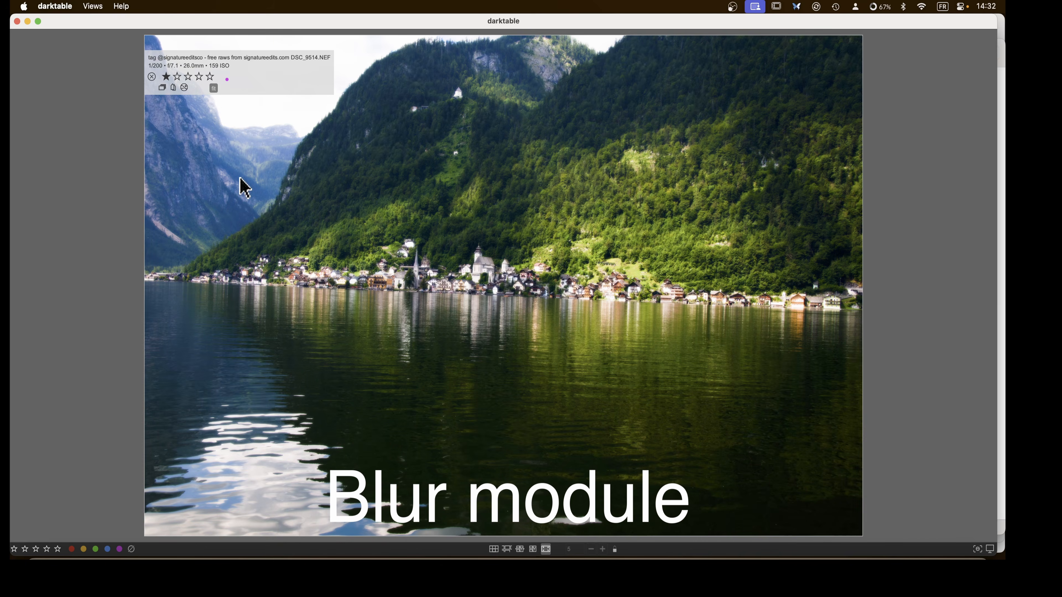
{"action": "key", "text": "Left"}
{"action": "key", "text": "Right"}
{"action": "key", "text": "Left"}
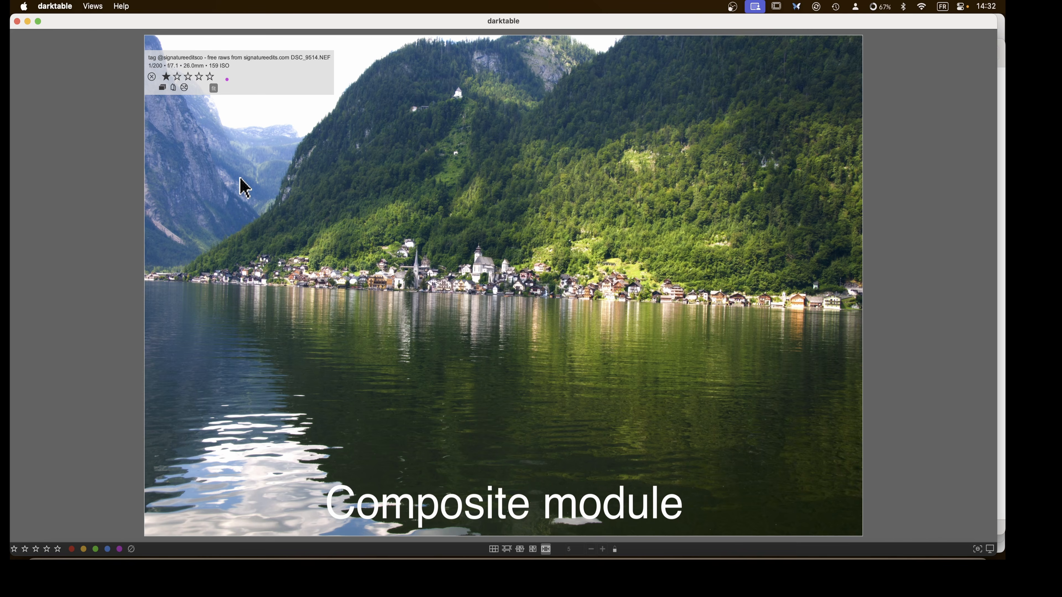
{"action": "key", "text": "Right"}
{"action": "key", "text": "Left"}
{"action": "key", "text": "Right"}
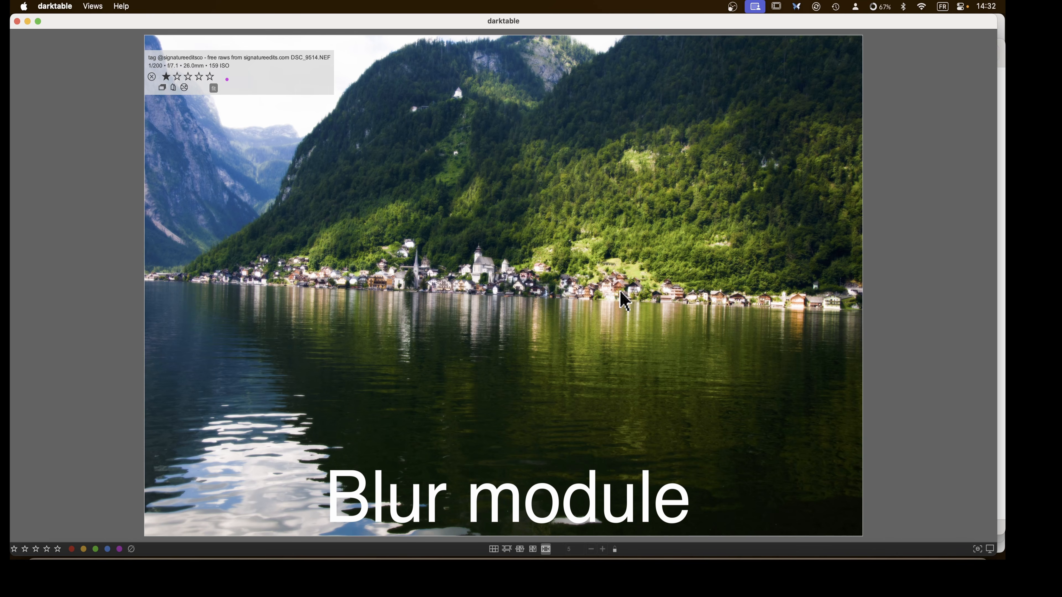
{"action": "key", "text": "Left"}
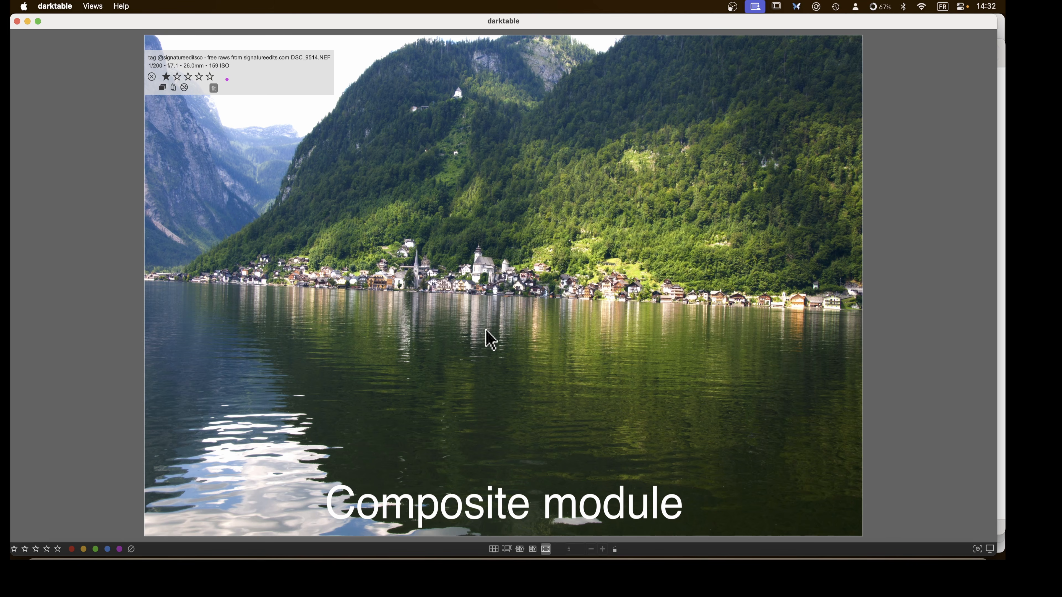
{"action": "key", "text": "Right"}
{"action": "key", "text": "Left"}
{"action": "key", "text": "Right"}
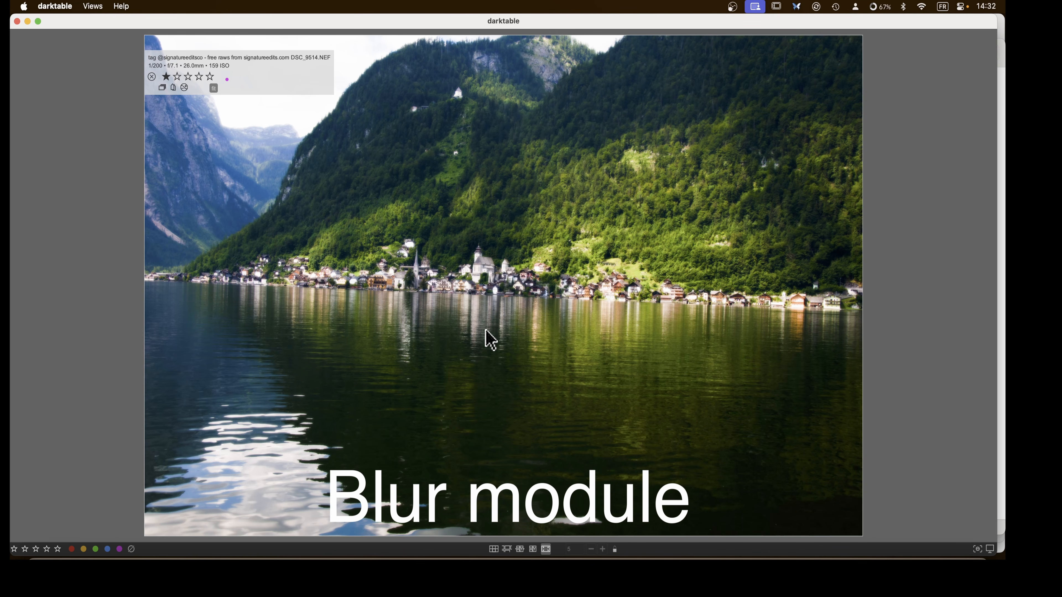
{"action": "key", "text": "Right"}
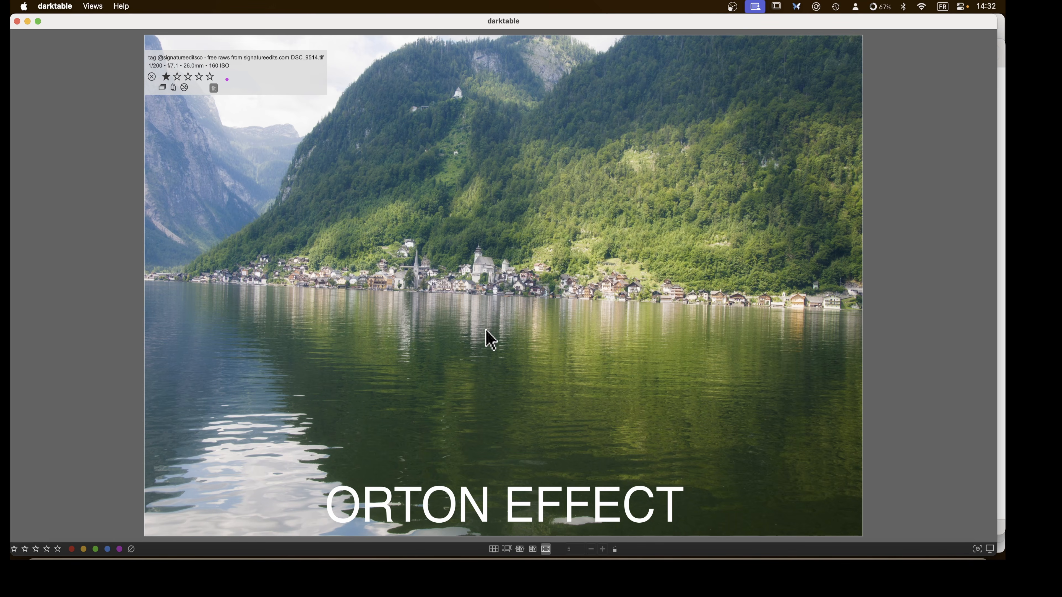
{"action": "key", "text": "Left"}
{"action": "key", "text": "Left"}
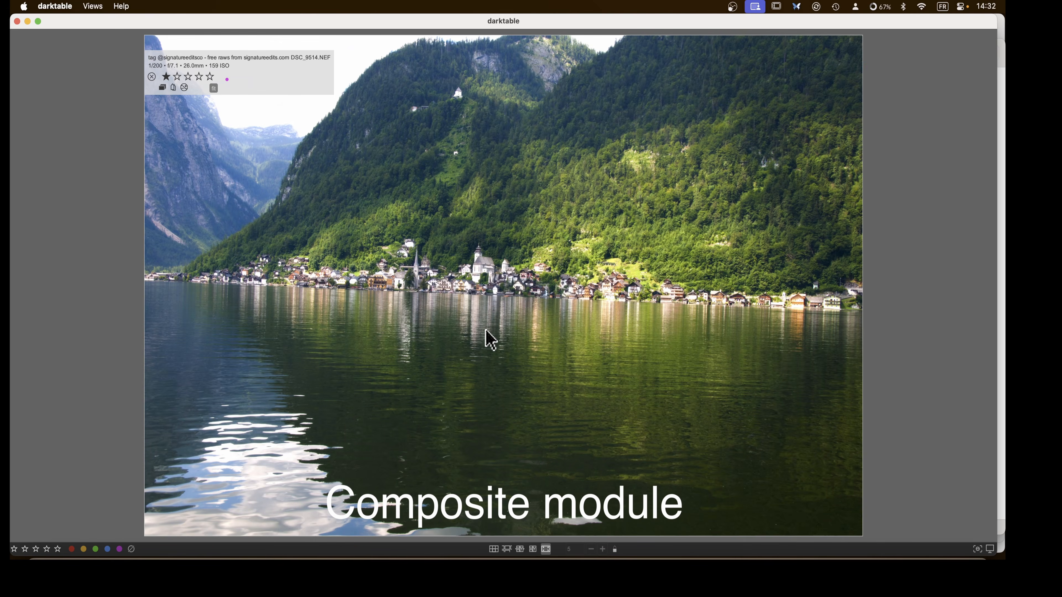
{"action": "key", "text": "Right"}
{"action": "key", "text": "Left"}
{"action": "key", "text": "Right"}
{"action": "key", "text": "Left"}
{"action": "key", "text": "Right"}
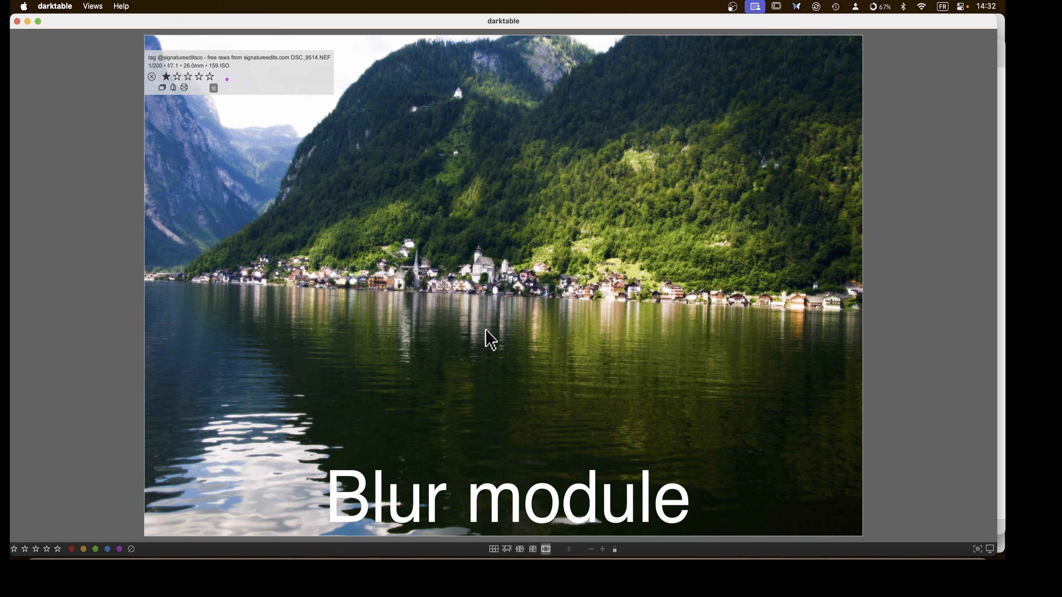
{"action": "key", "text": "Left"}
{"action": "key", "text": "w"}
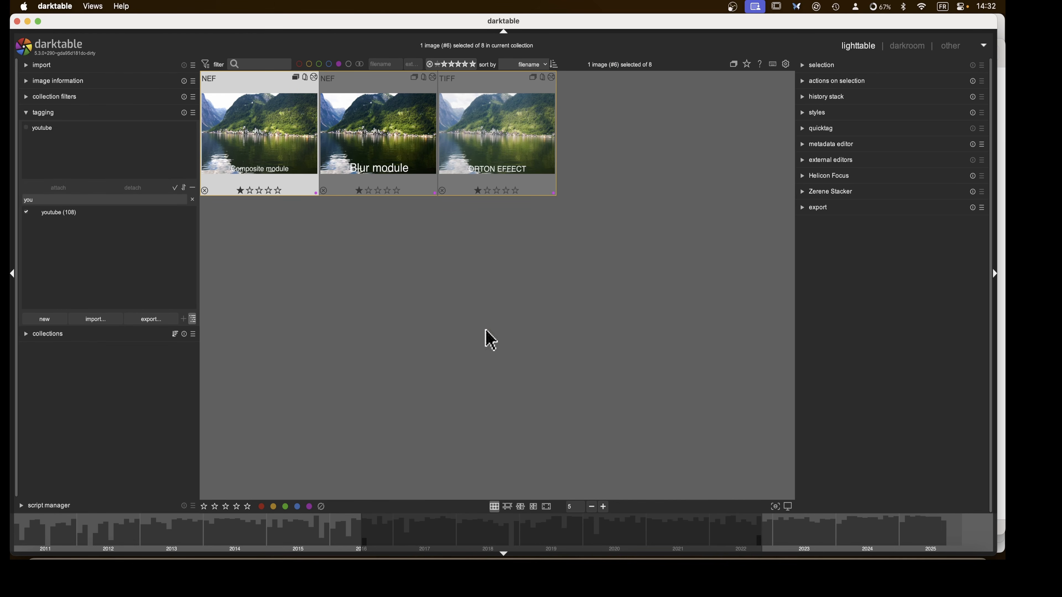